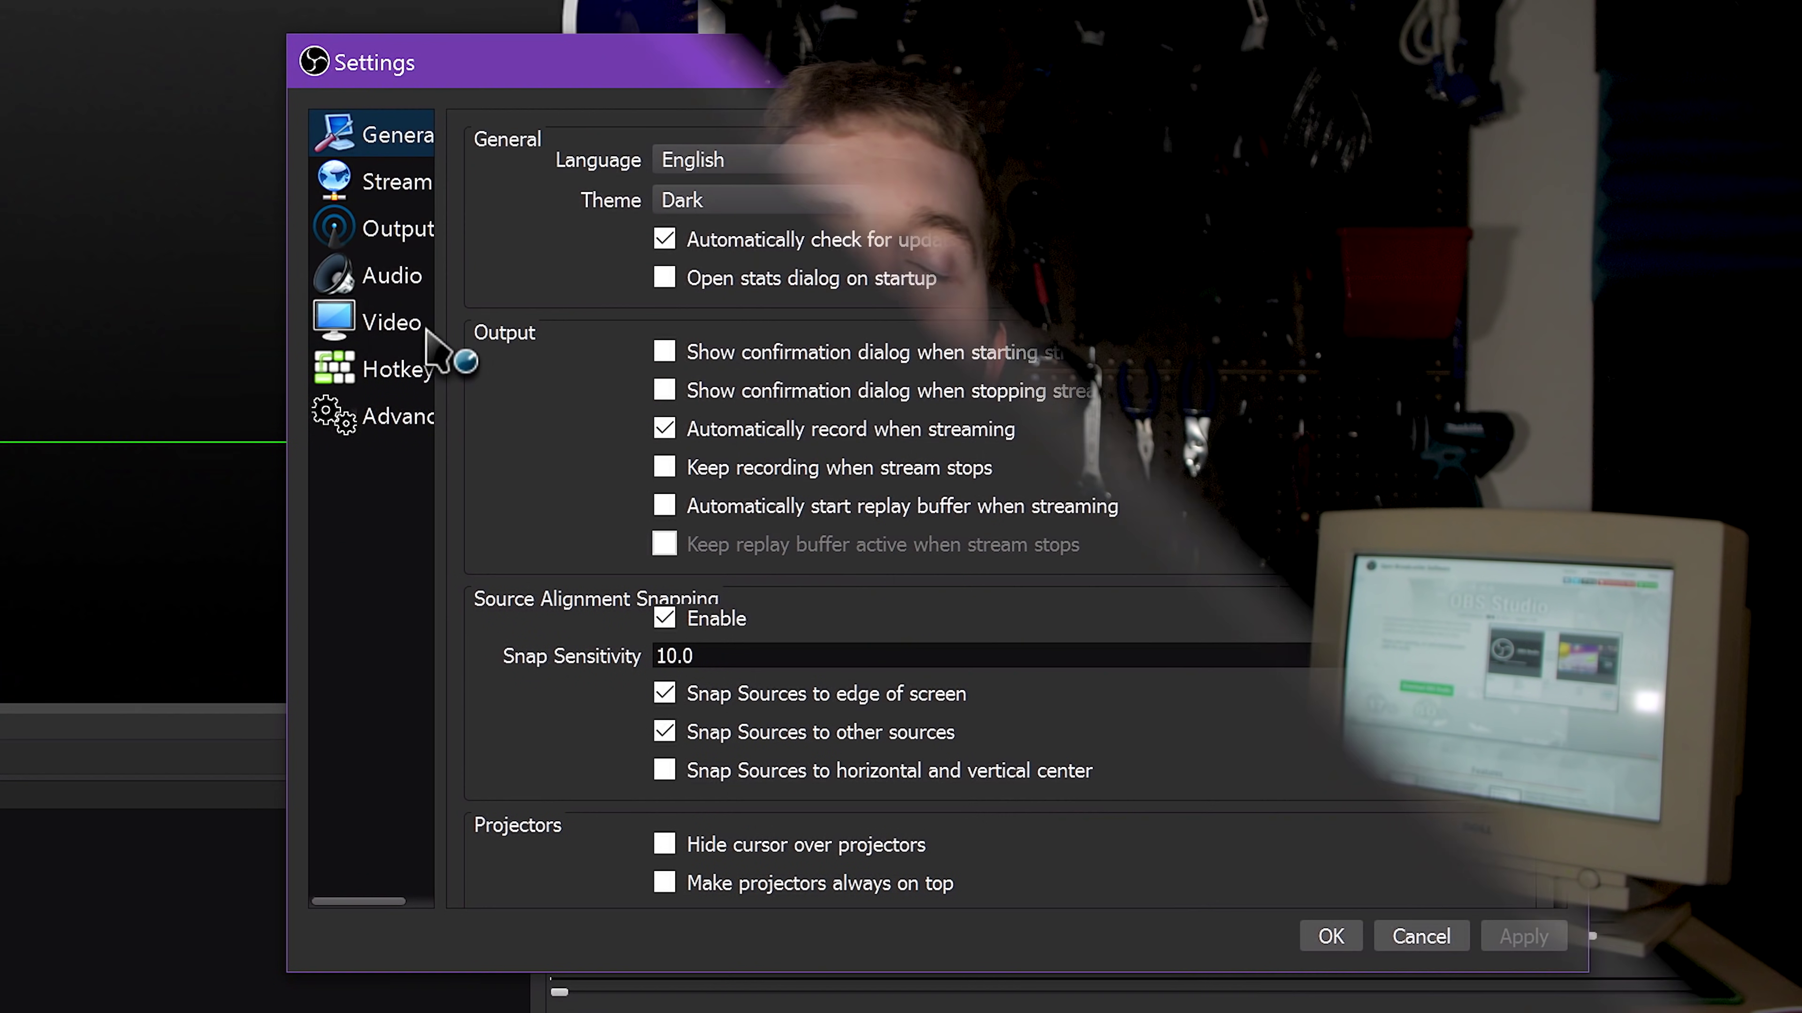
# Switch the output mode to Advanced and bring up its recording settings
pyautogui.click(398, 229)
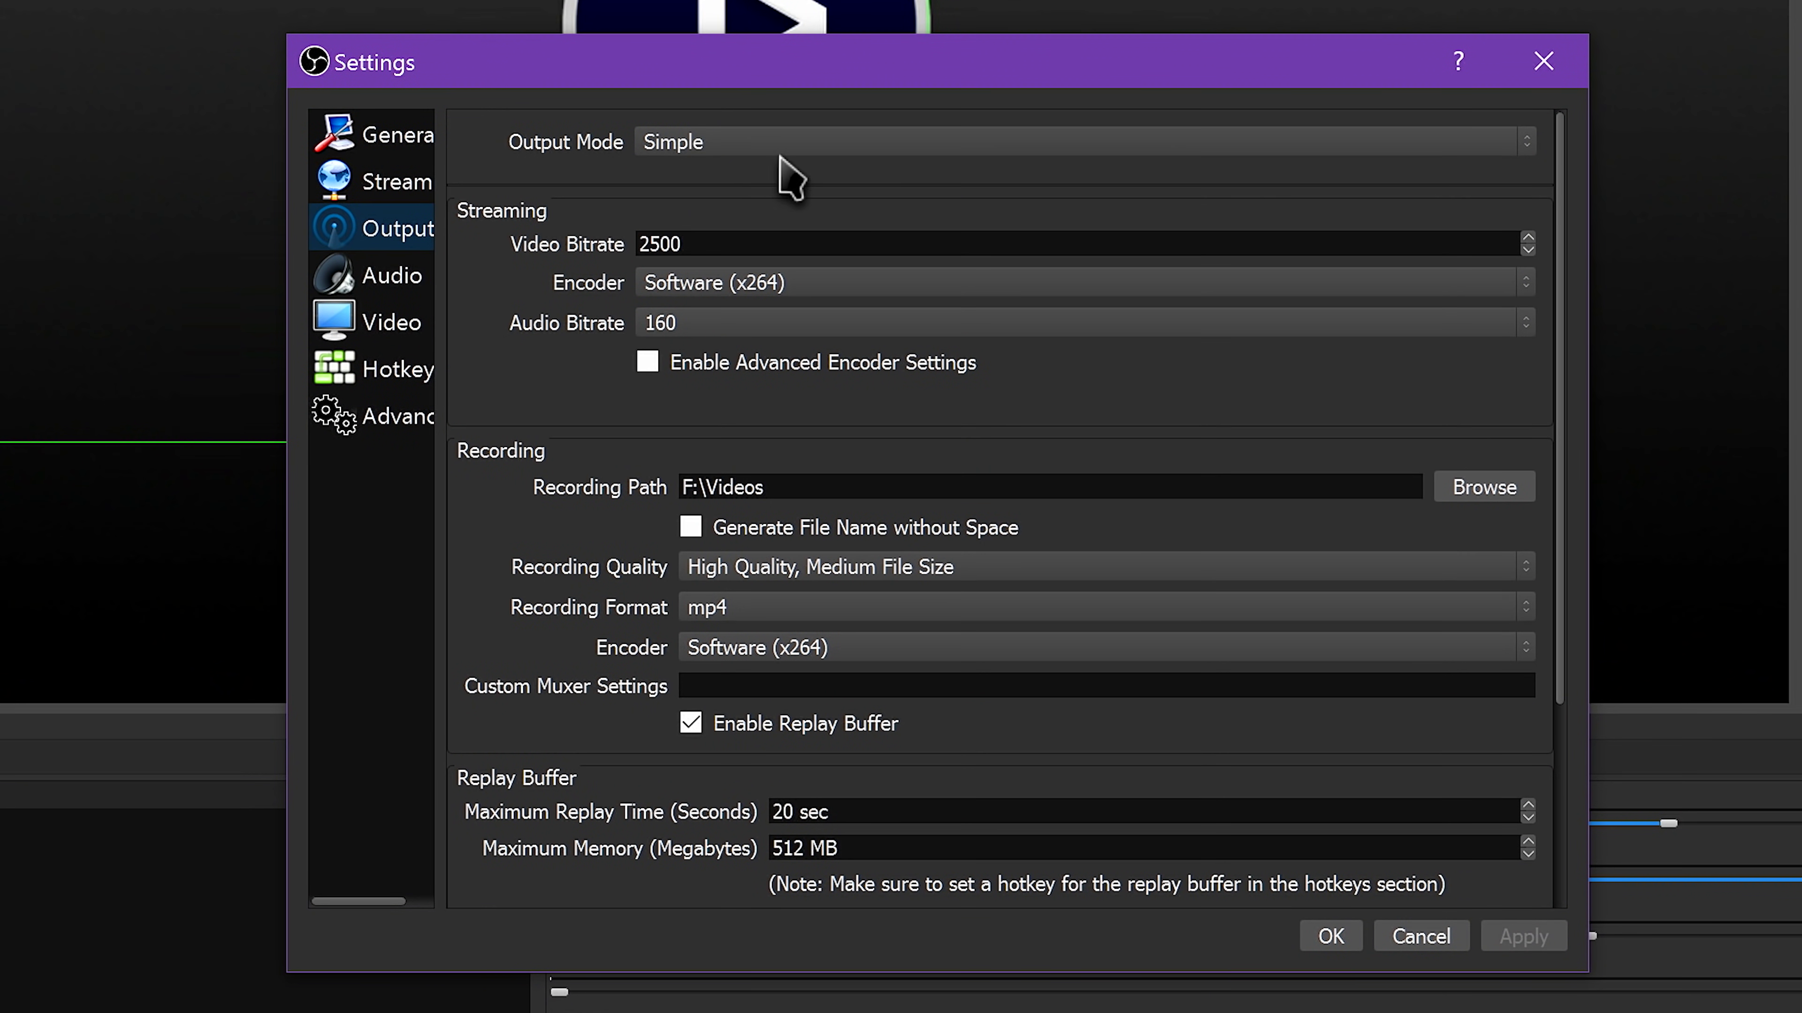
pyautogui.click(791, 145)
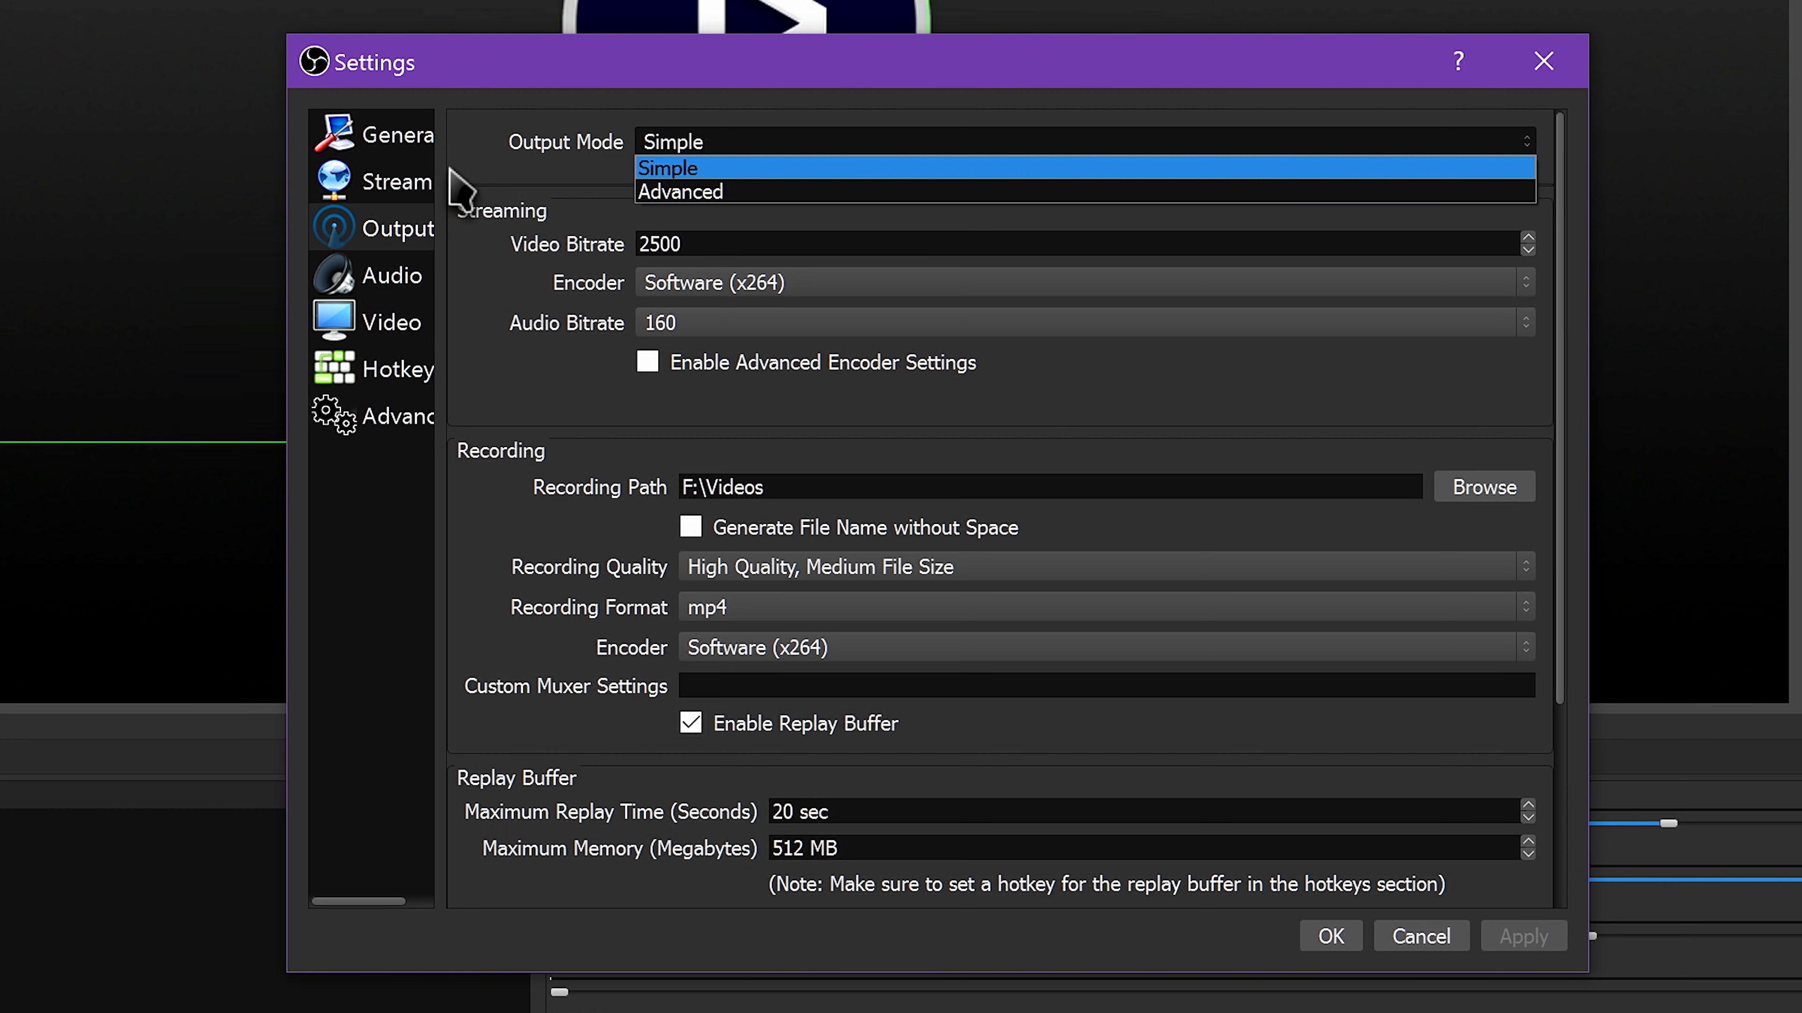
pyautogui.click(758, 194)
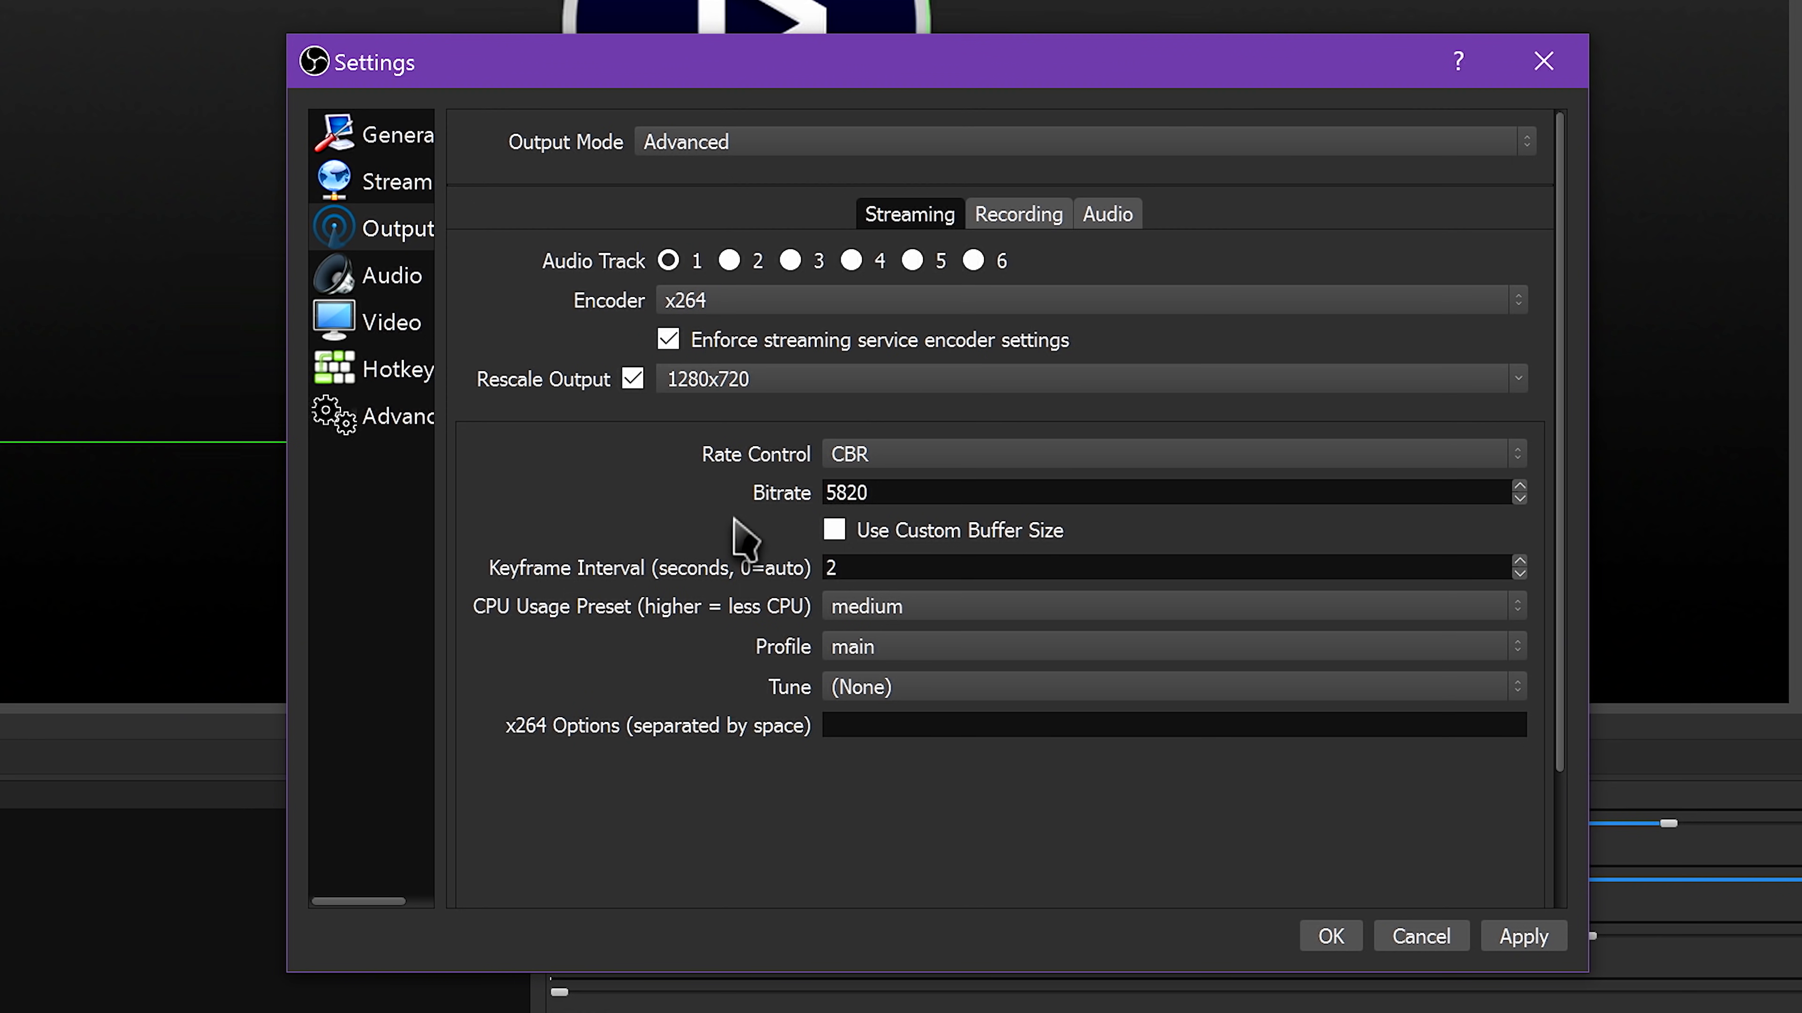
pyautogui.click(1010, 215)
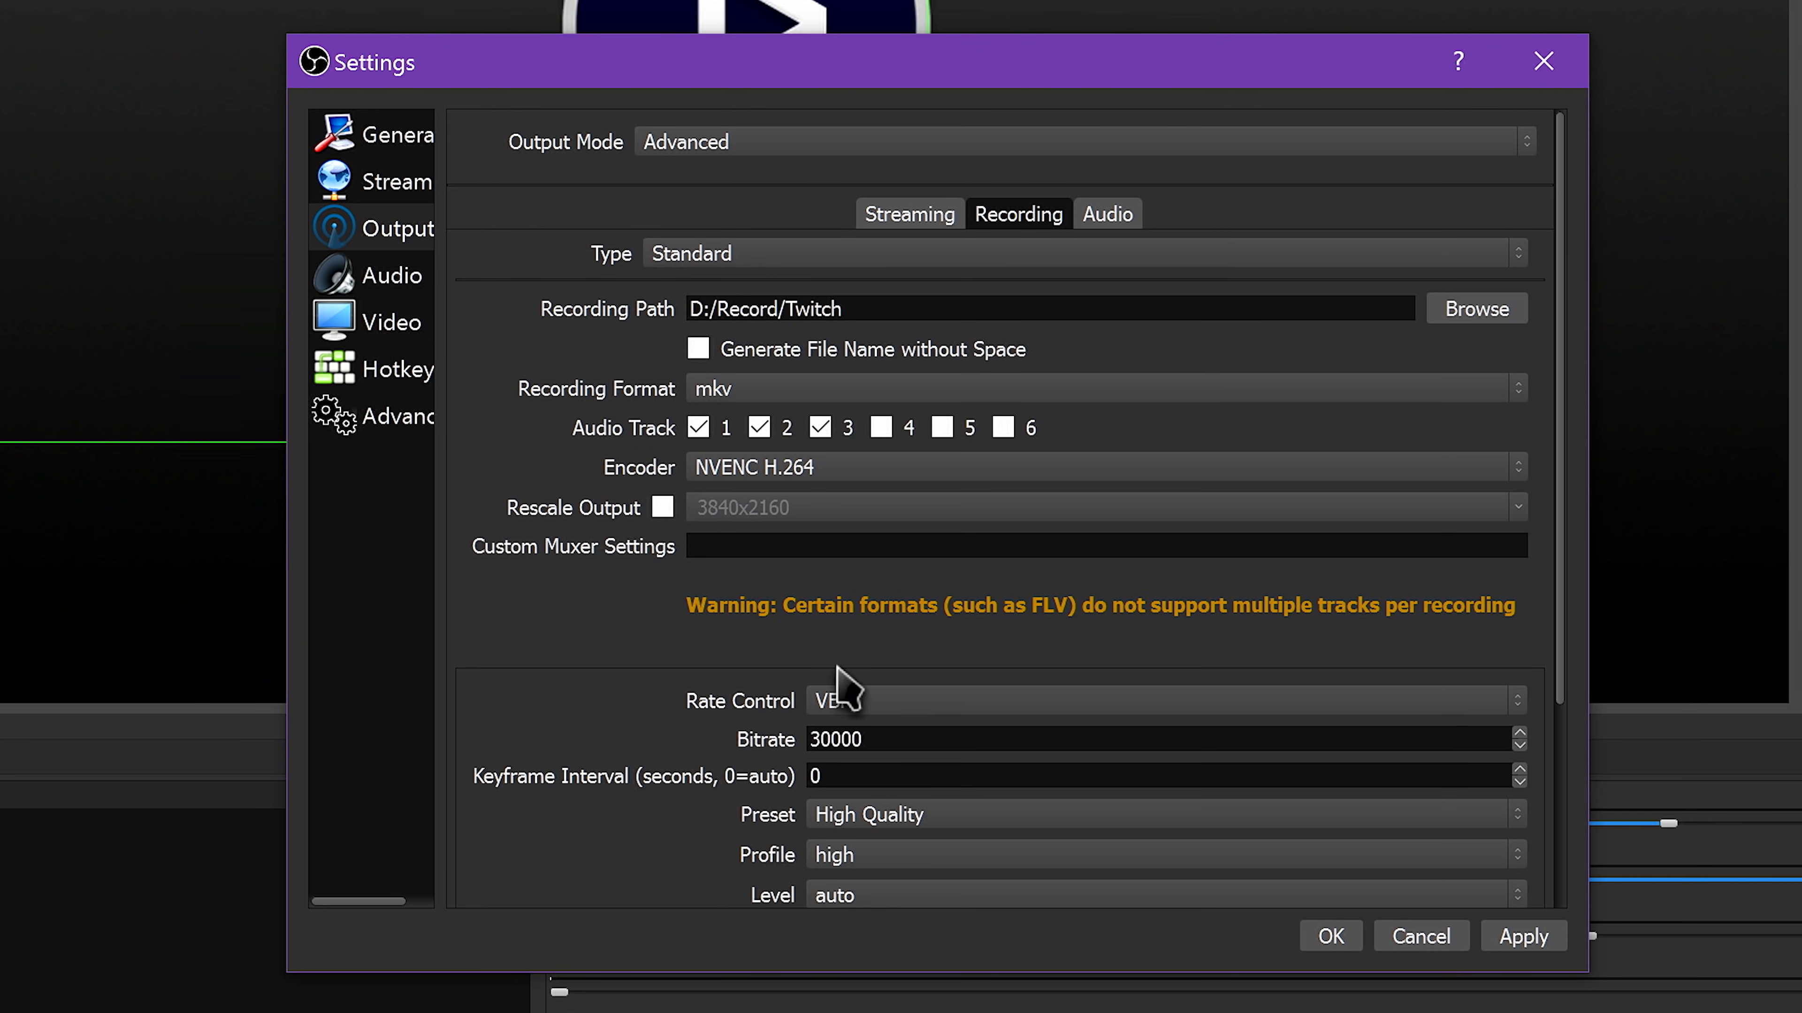
pyautogui.click(917, 217)
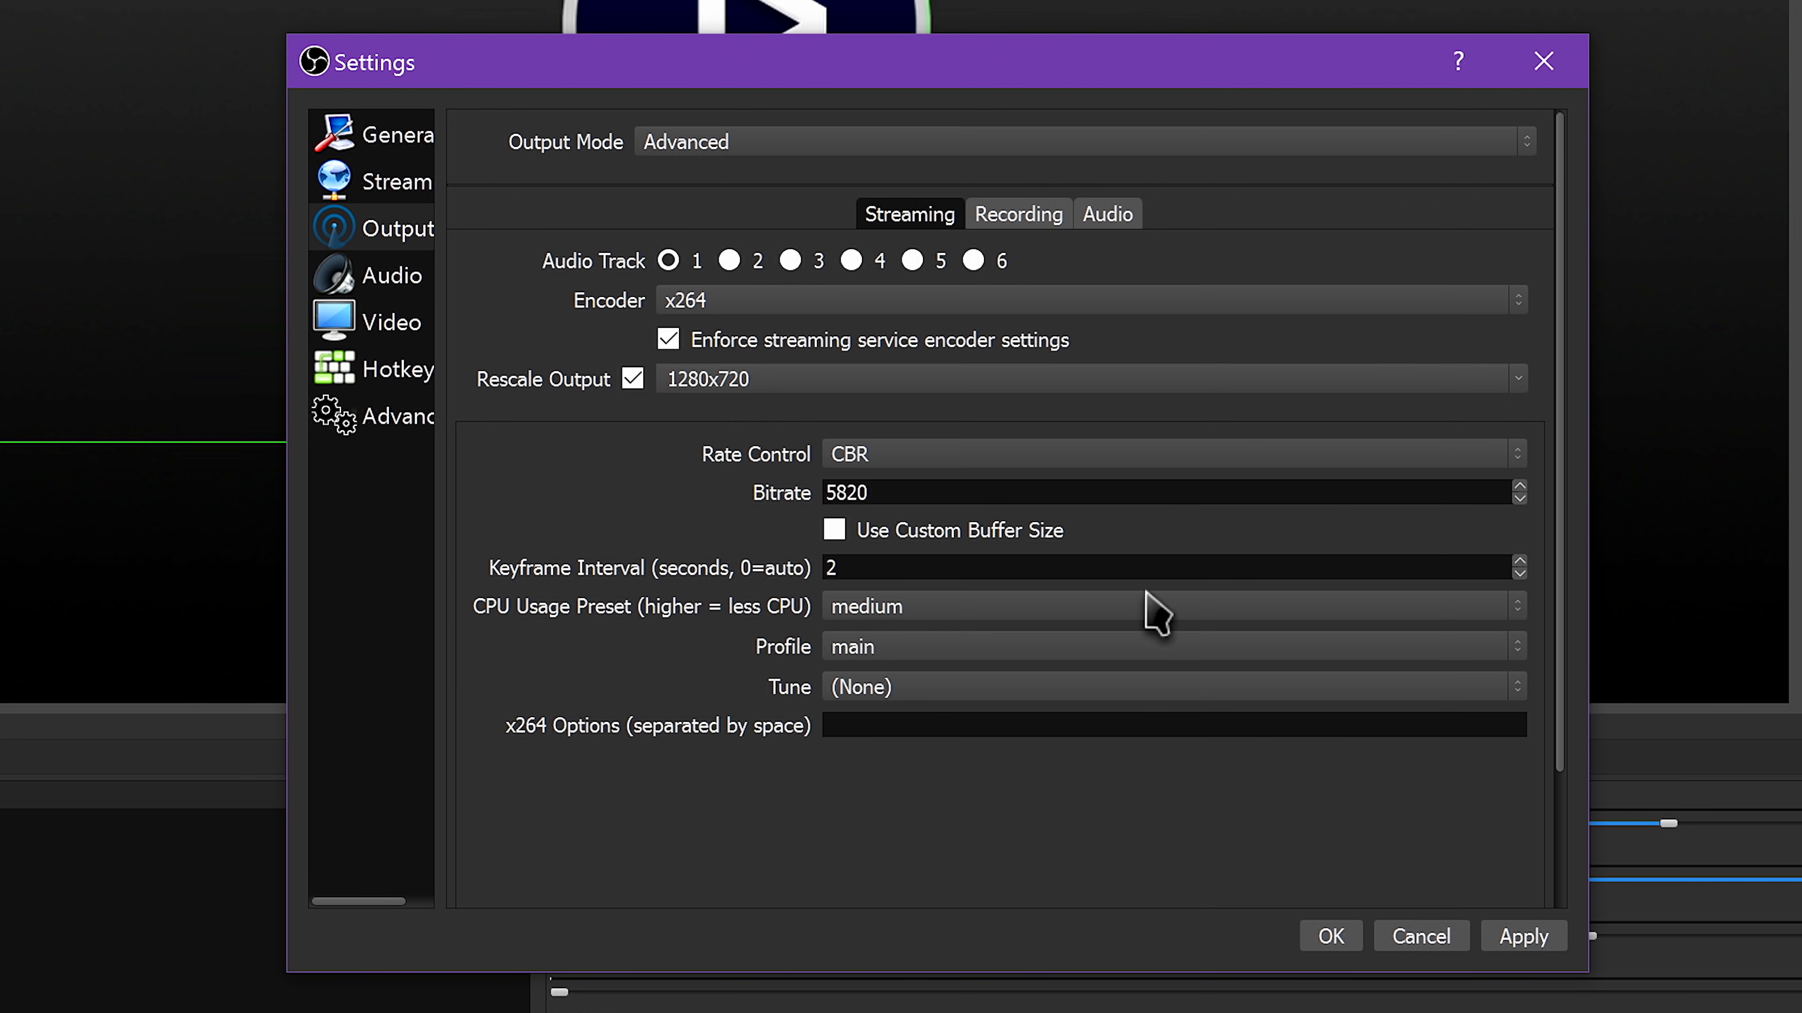
pyautogui.click(1016, 220)
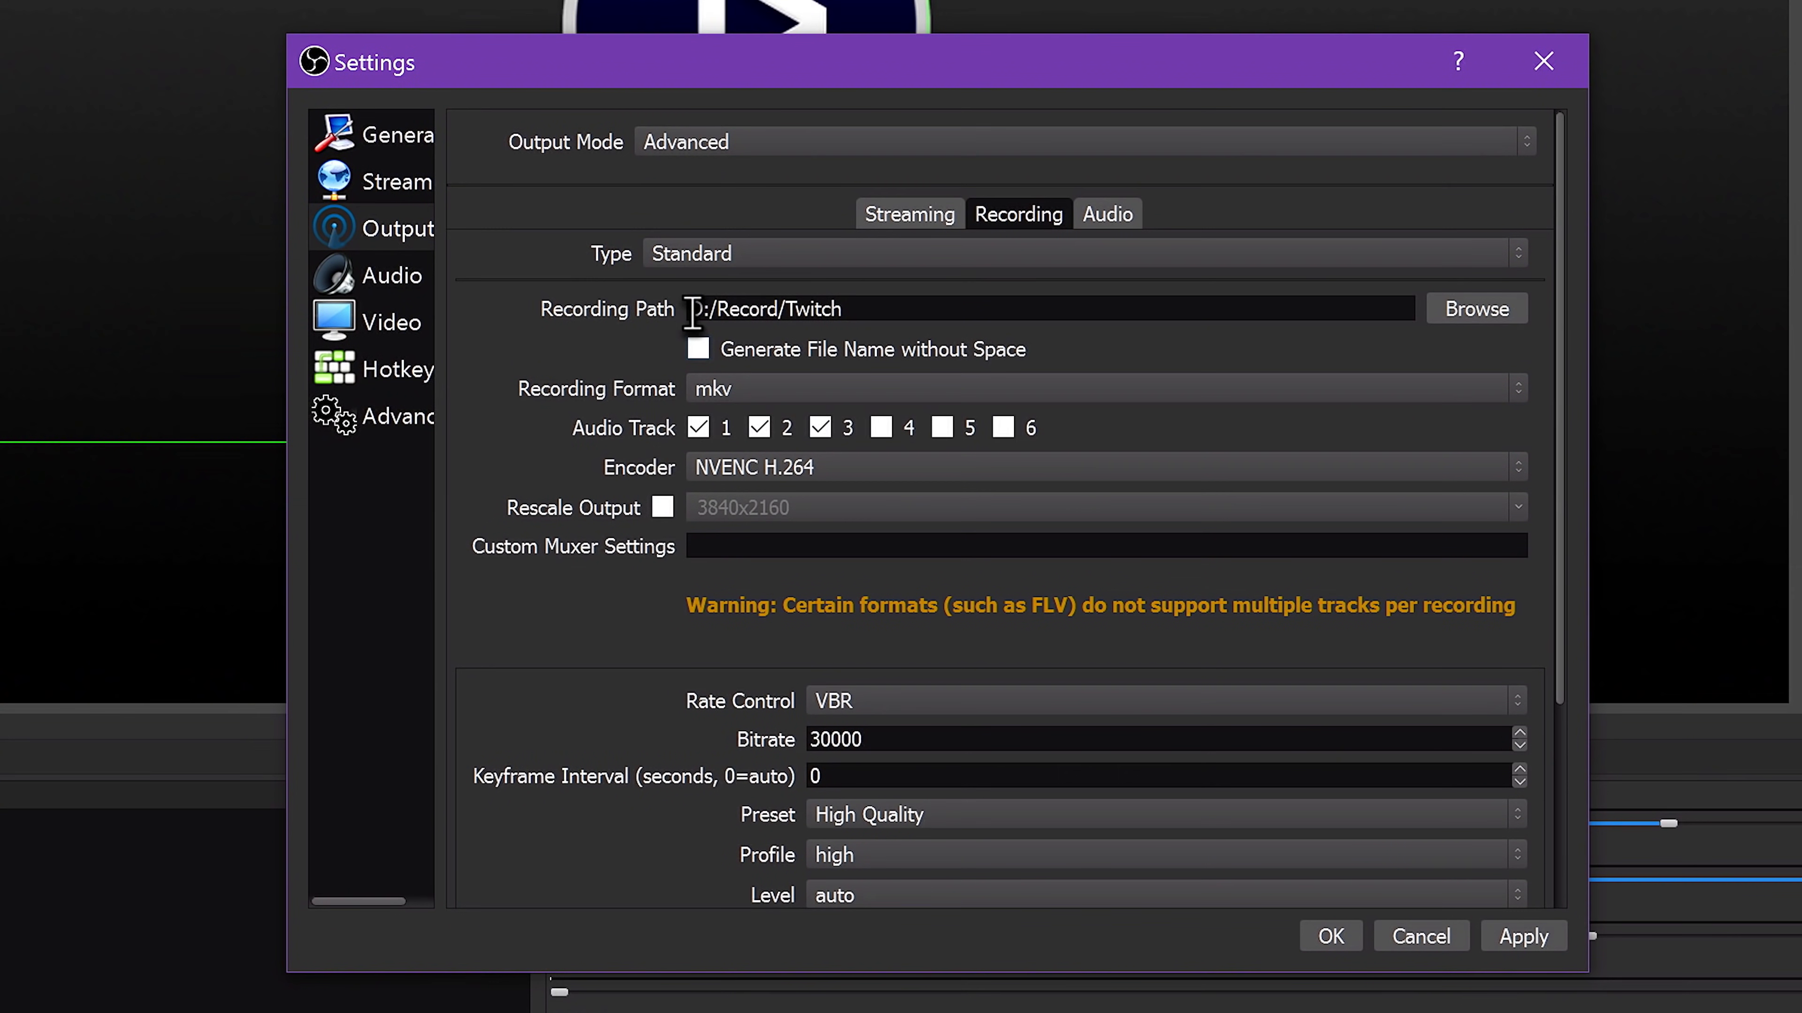
# Choose Standard as the recording type
pyautogui.click(720, 250)
pyautogui.click(625, 250)
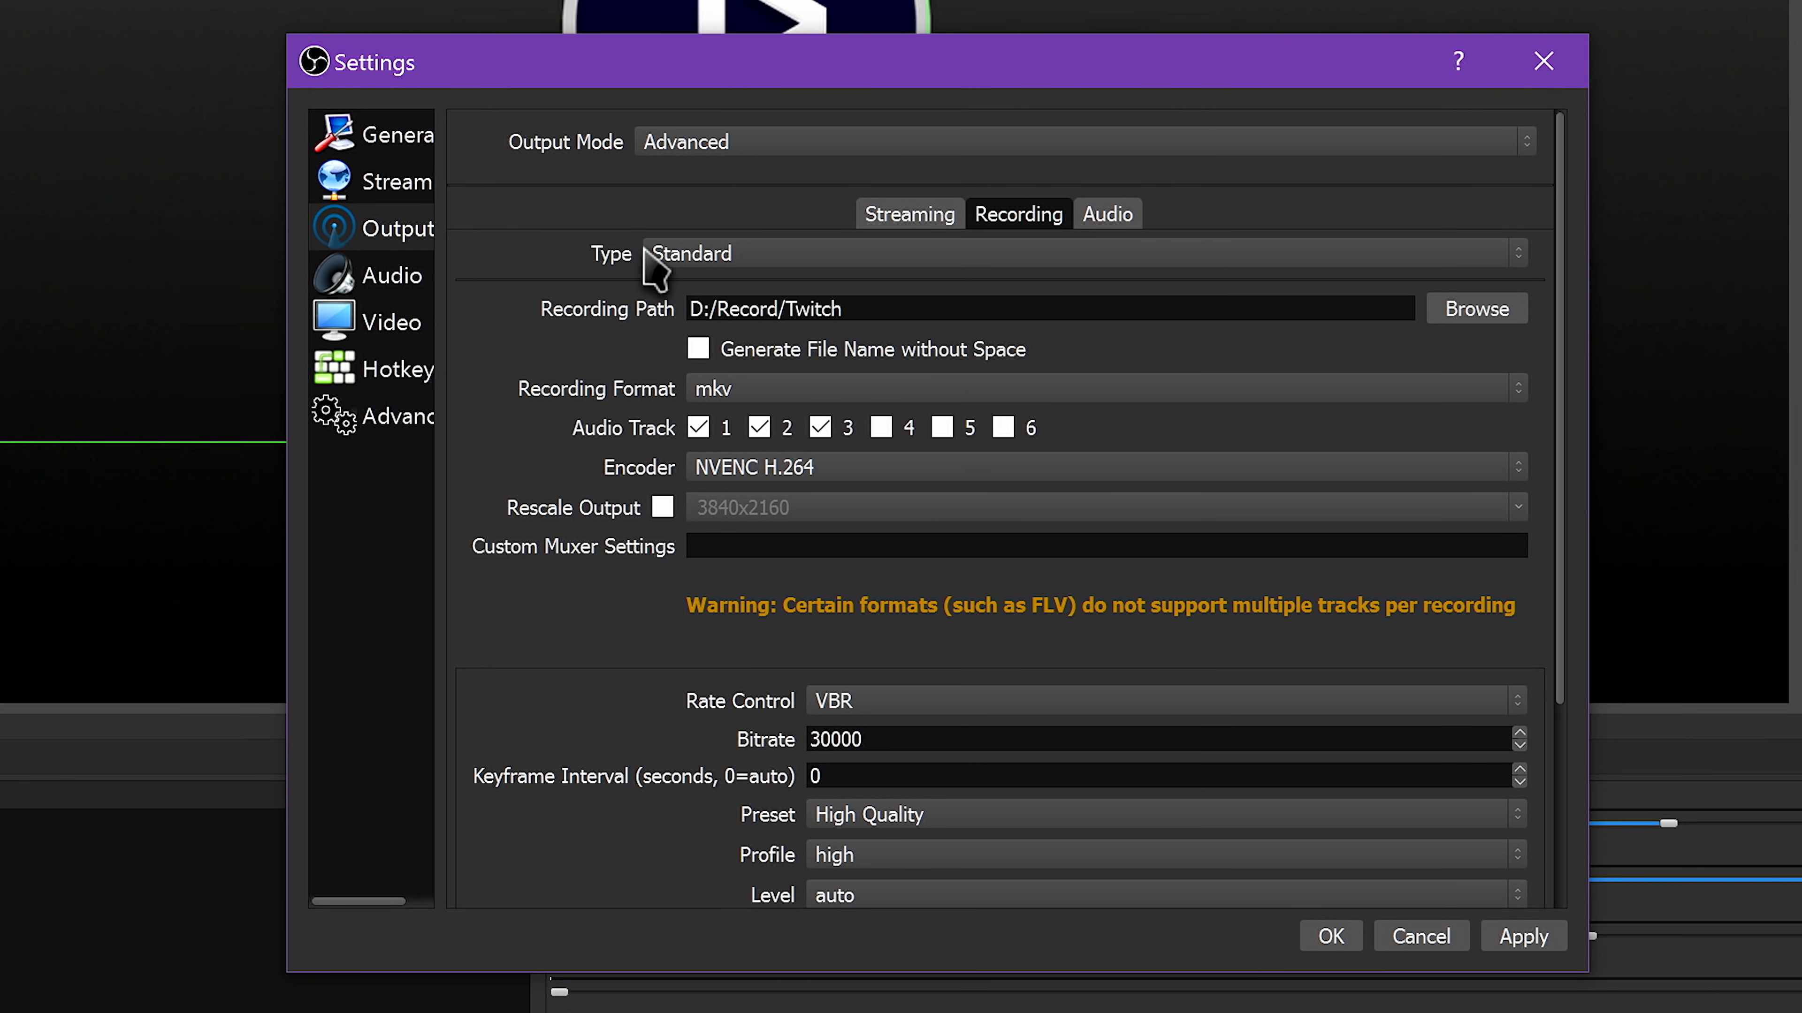
pyautogui.click(725, 250)
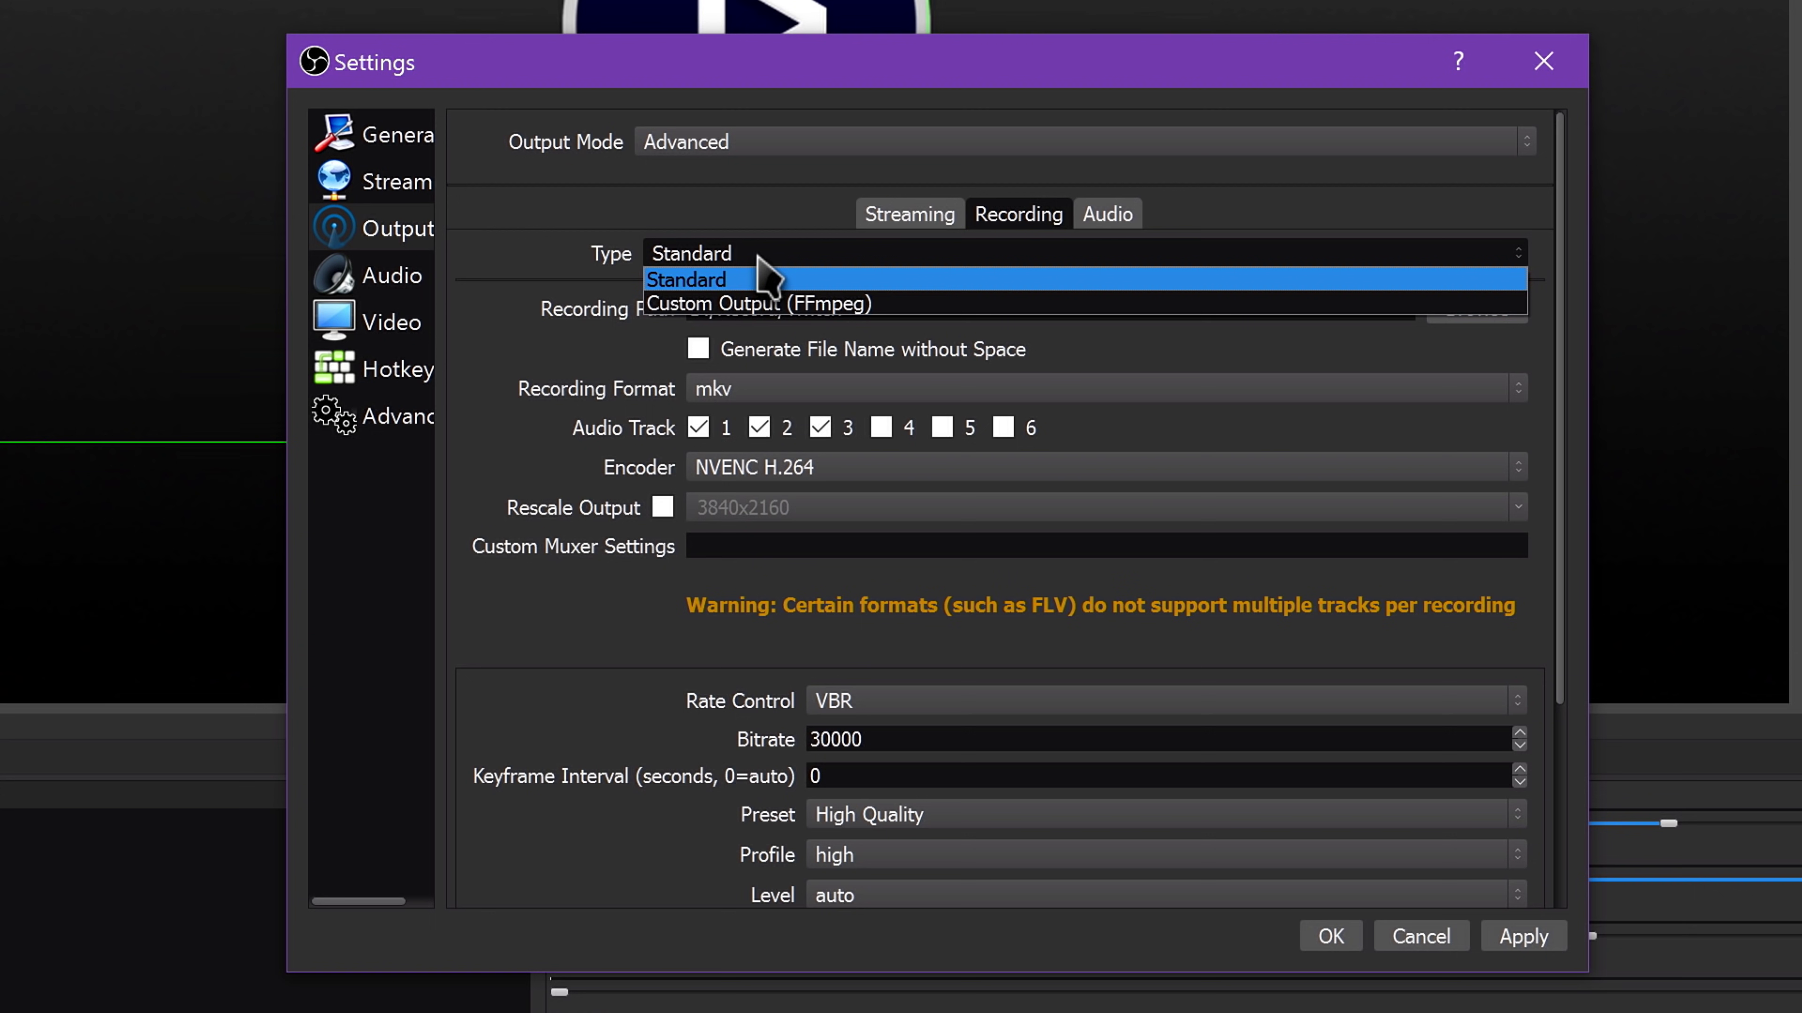
pyautogui.click(766, 278)
# Change the recording path to the Record folder on the D: drive
pyautogui.moveTo(870, 309); pyautogui.dragTo(623, 295)
pyautogui.click(893, 303)
pyautogui.moveTo(893, 303); pyautogui.dragTo(528, 292)
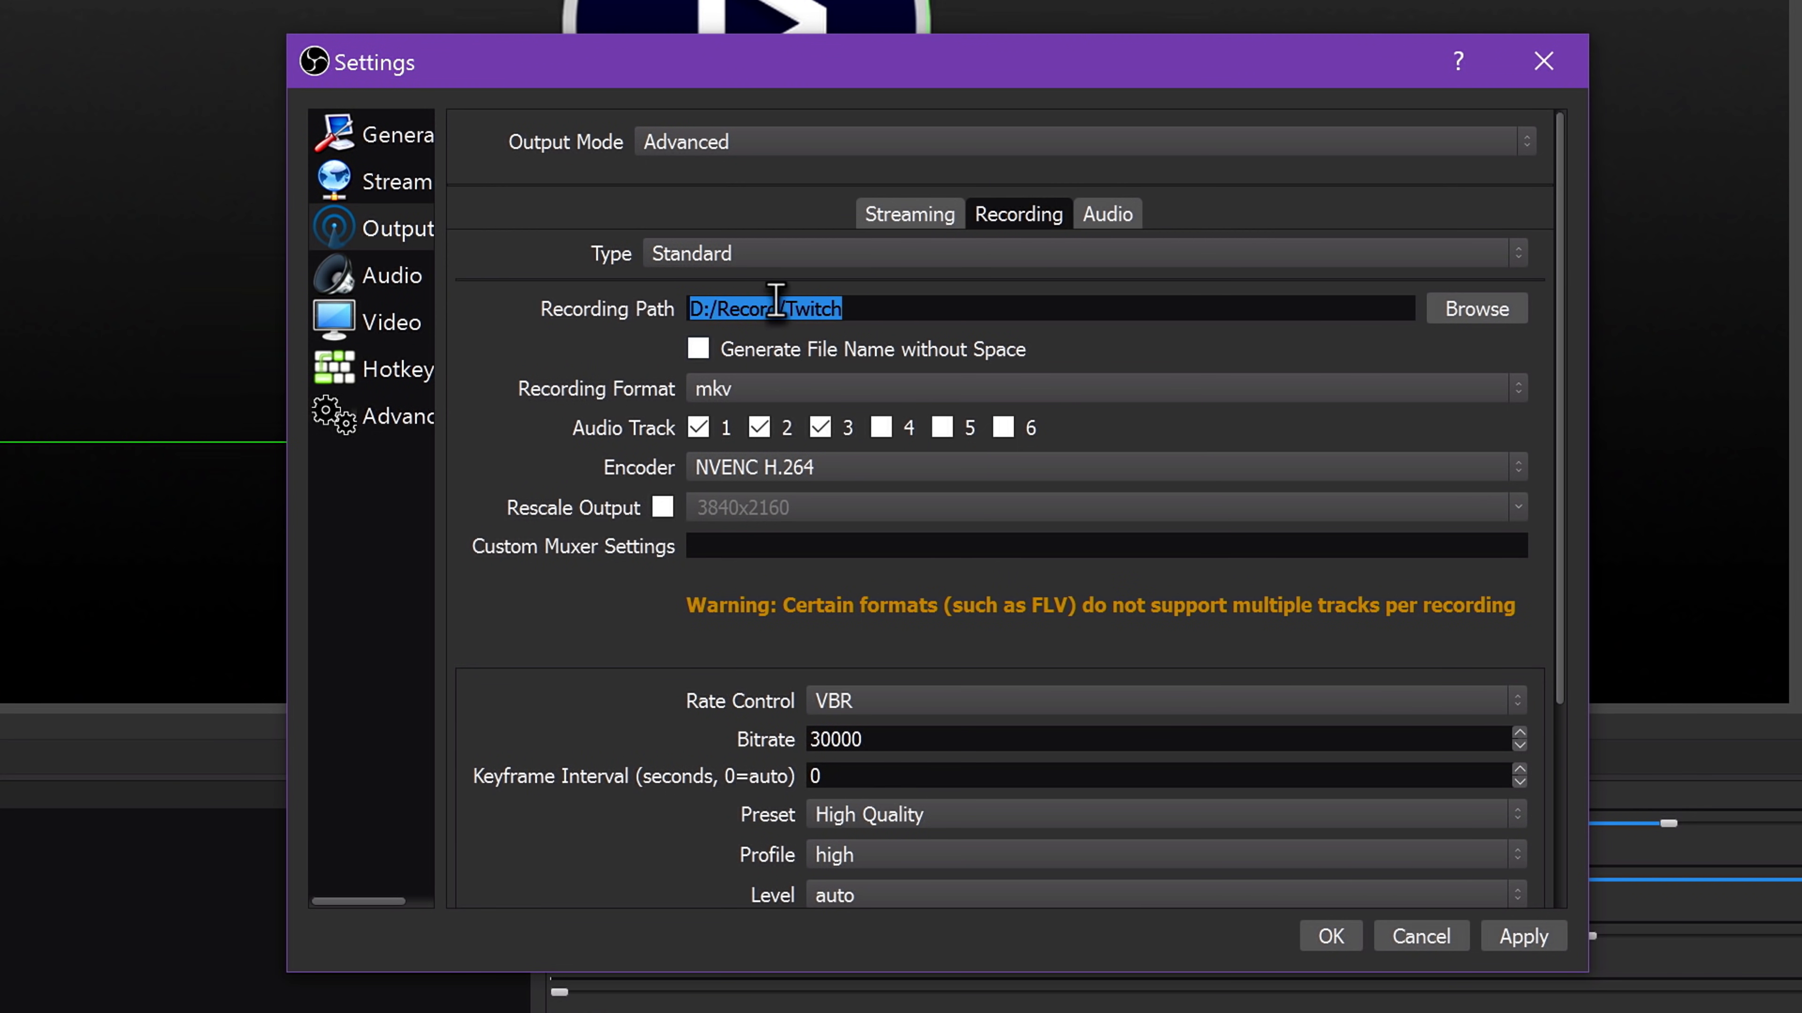
pyautogui.click(1477, 313)
pyautogui.click(602, 128)
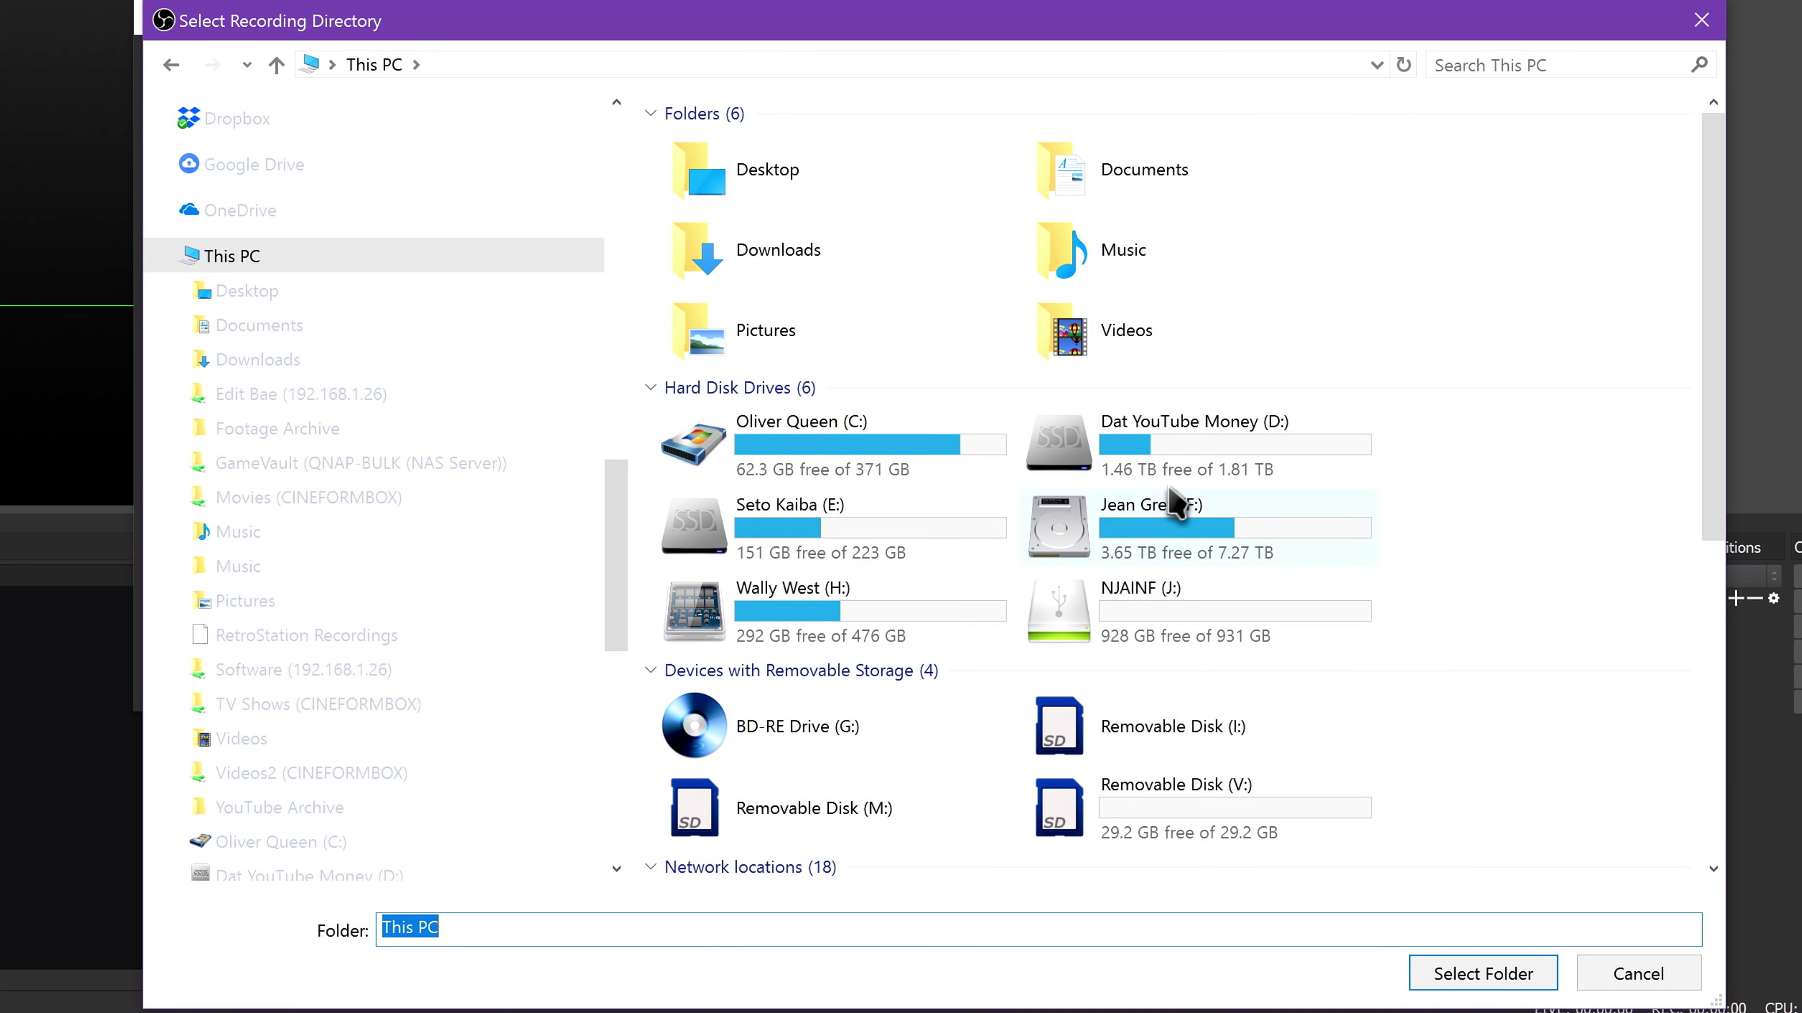
pyautogui.click(1070, 447)
pyautogui.click(874, 449)
pyautogui.click(855, 522)
pyautogui.click(1089, 621)
pyautogui.click(1086, 525)
pyautogui.doubleClick(1108, 446)
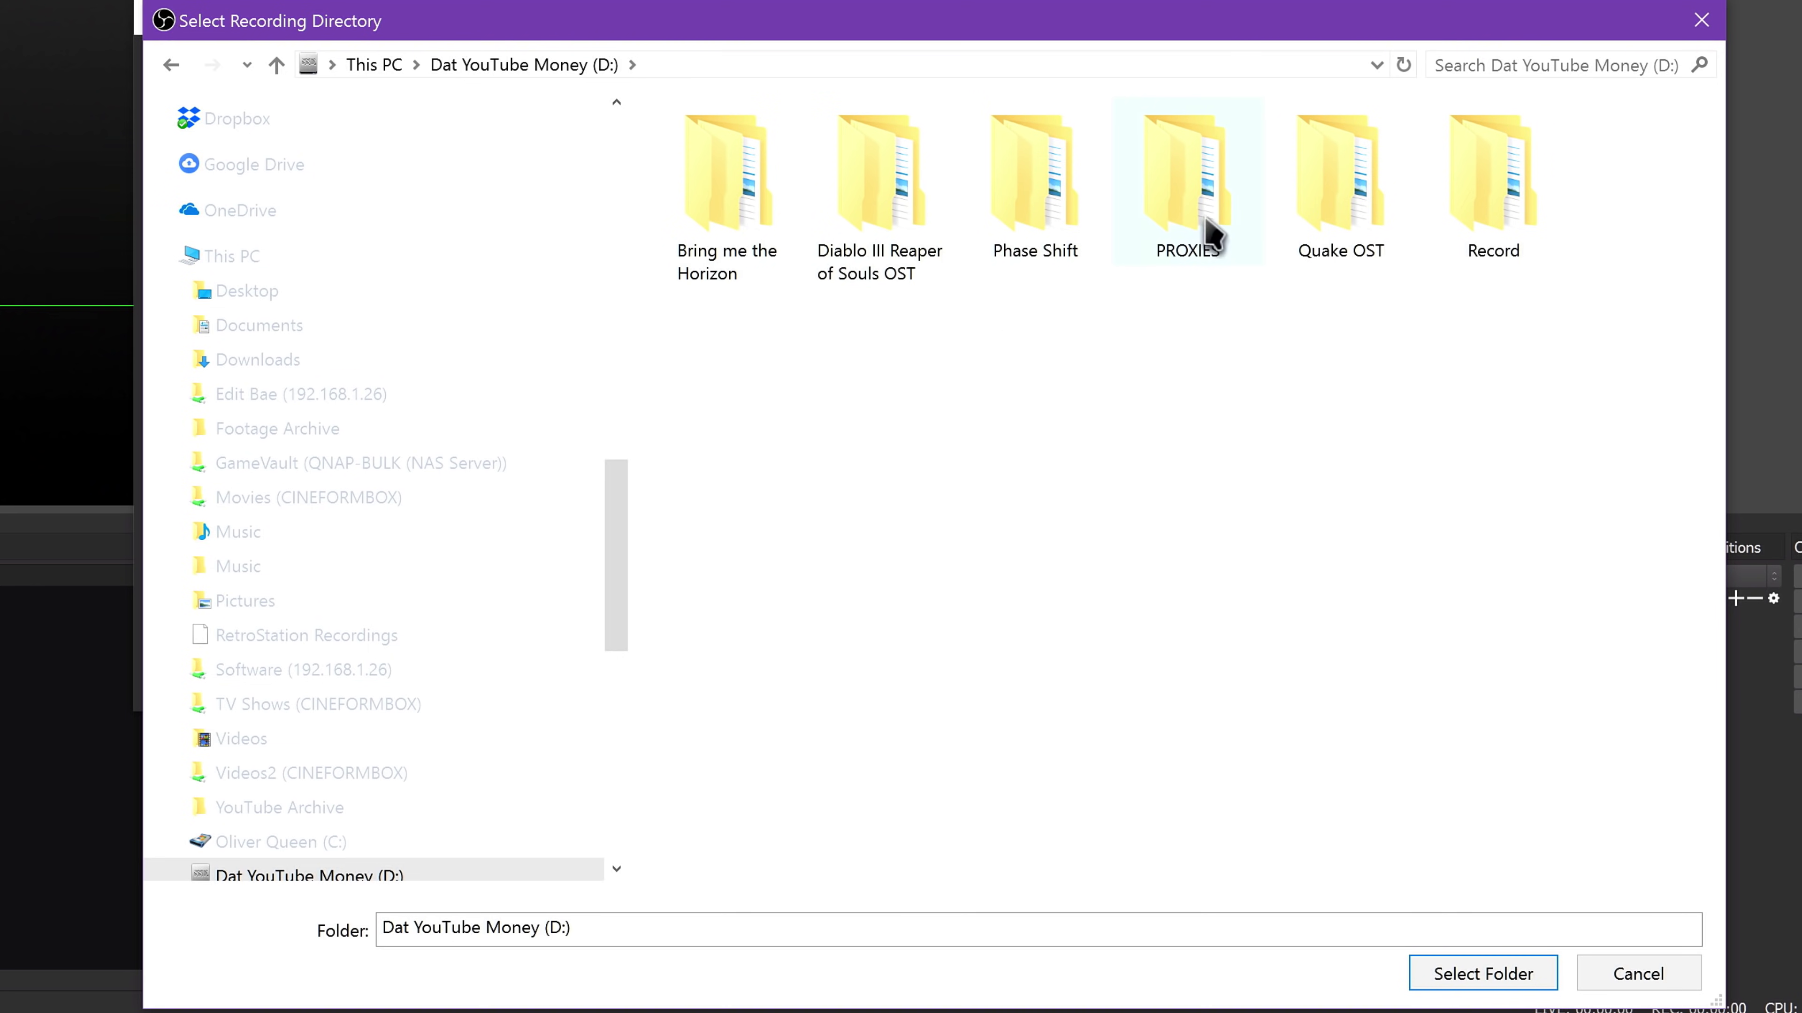
pyautogui.doubleClick(1493, 185)
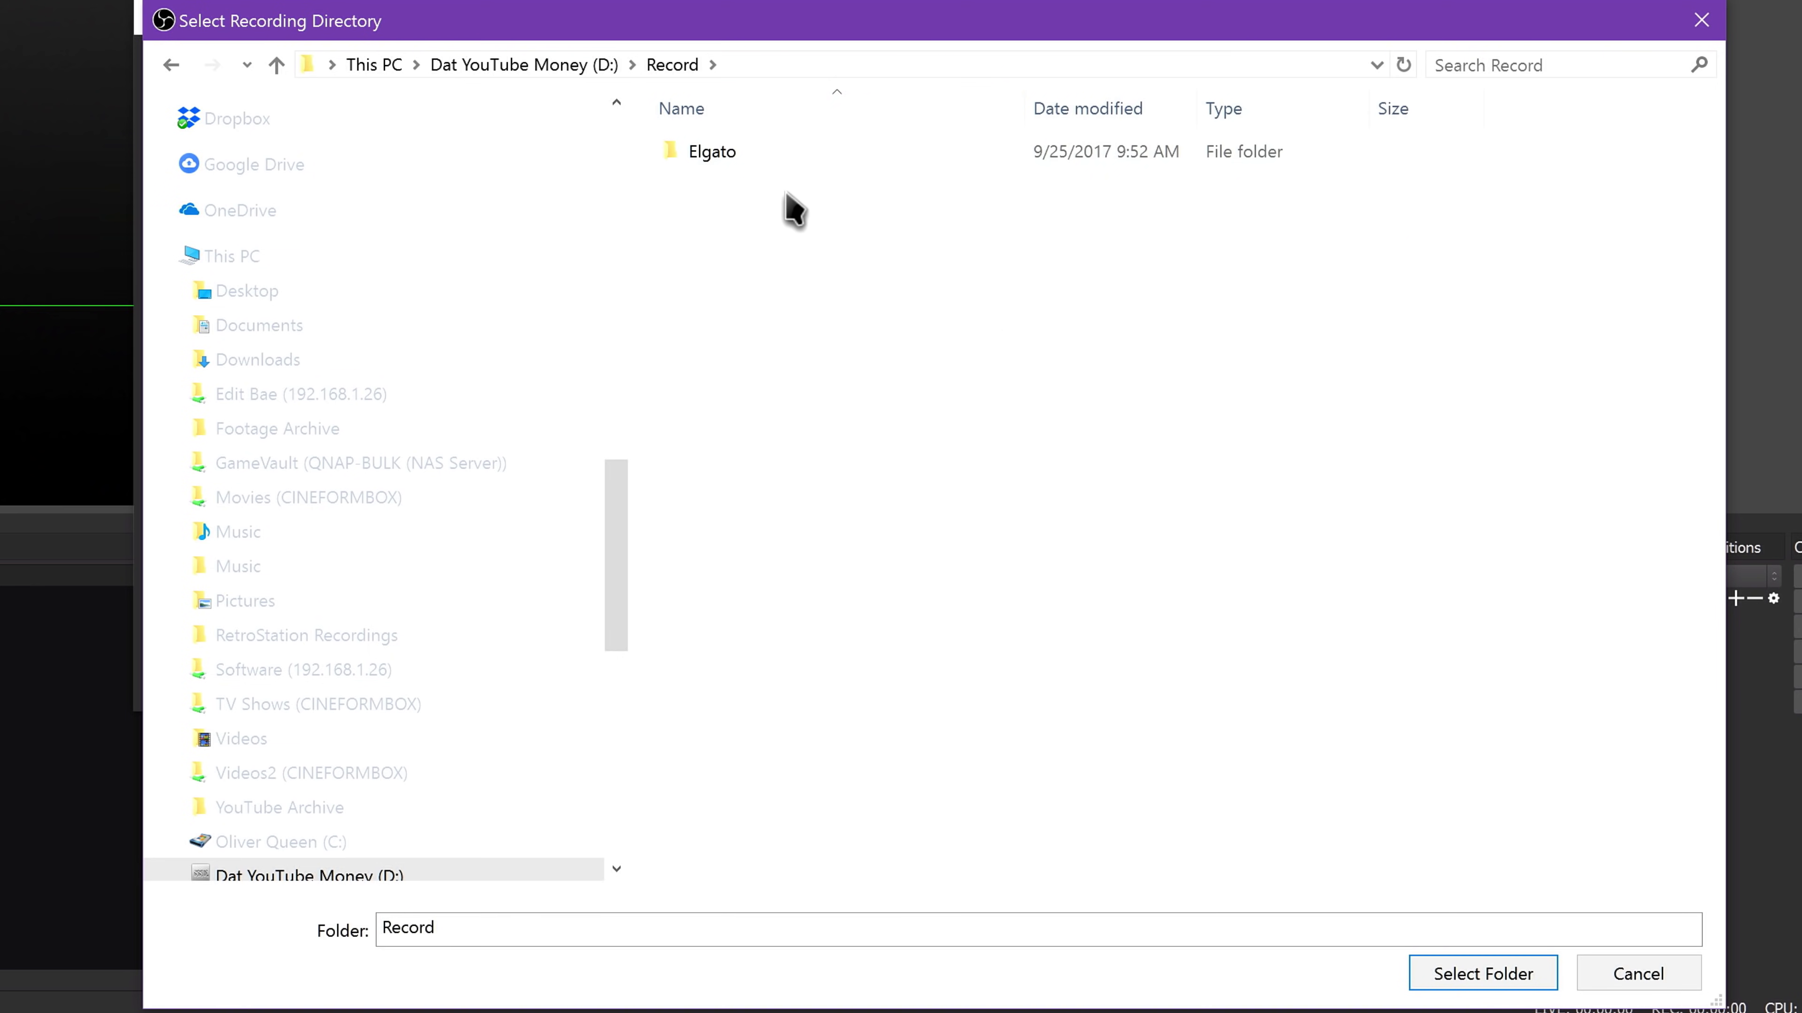
pyautogui.click(1483, 973)
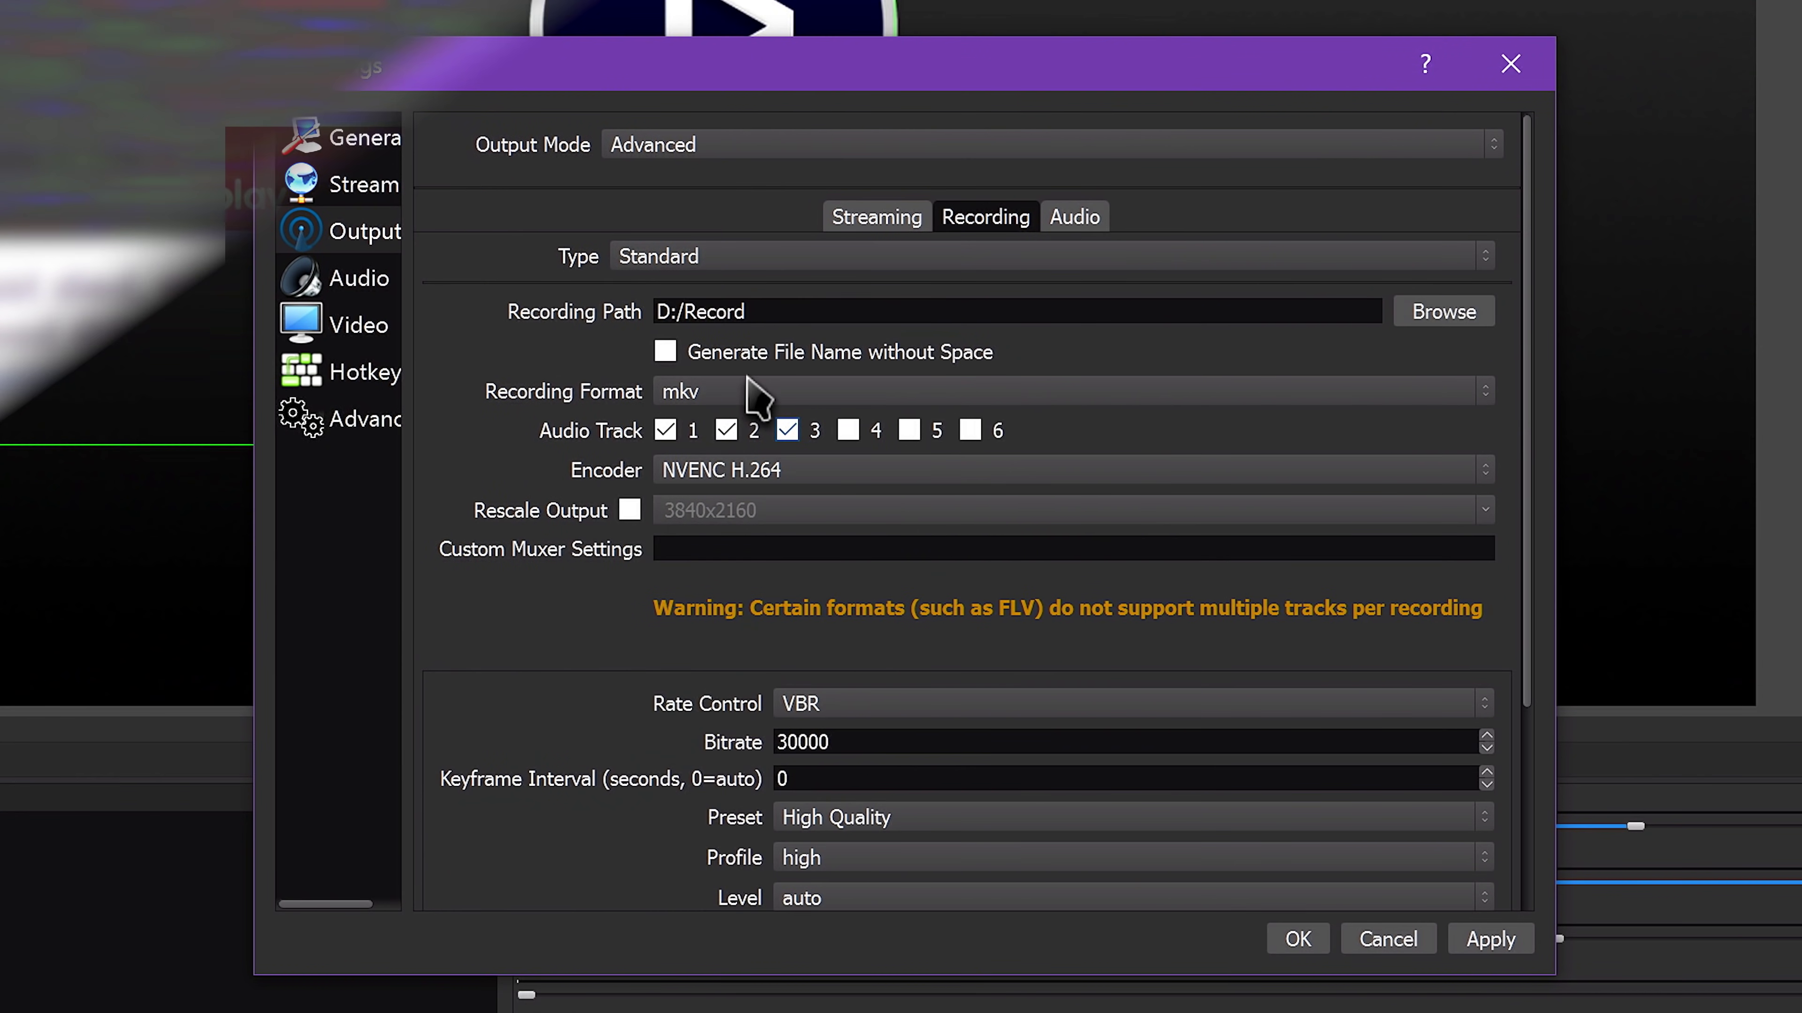
# Try mp4 as the recording format and return to mkv
pyautogui.click(735, 349)
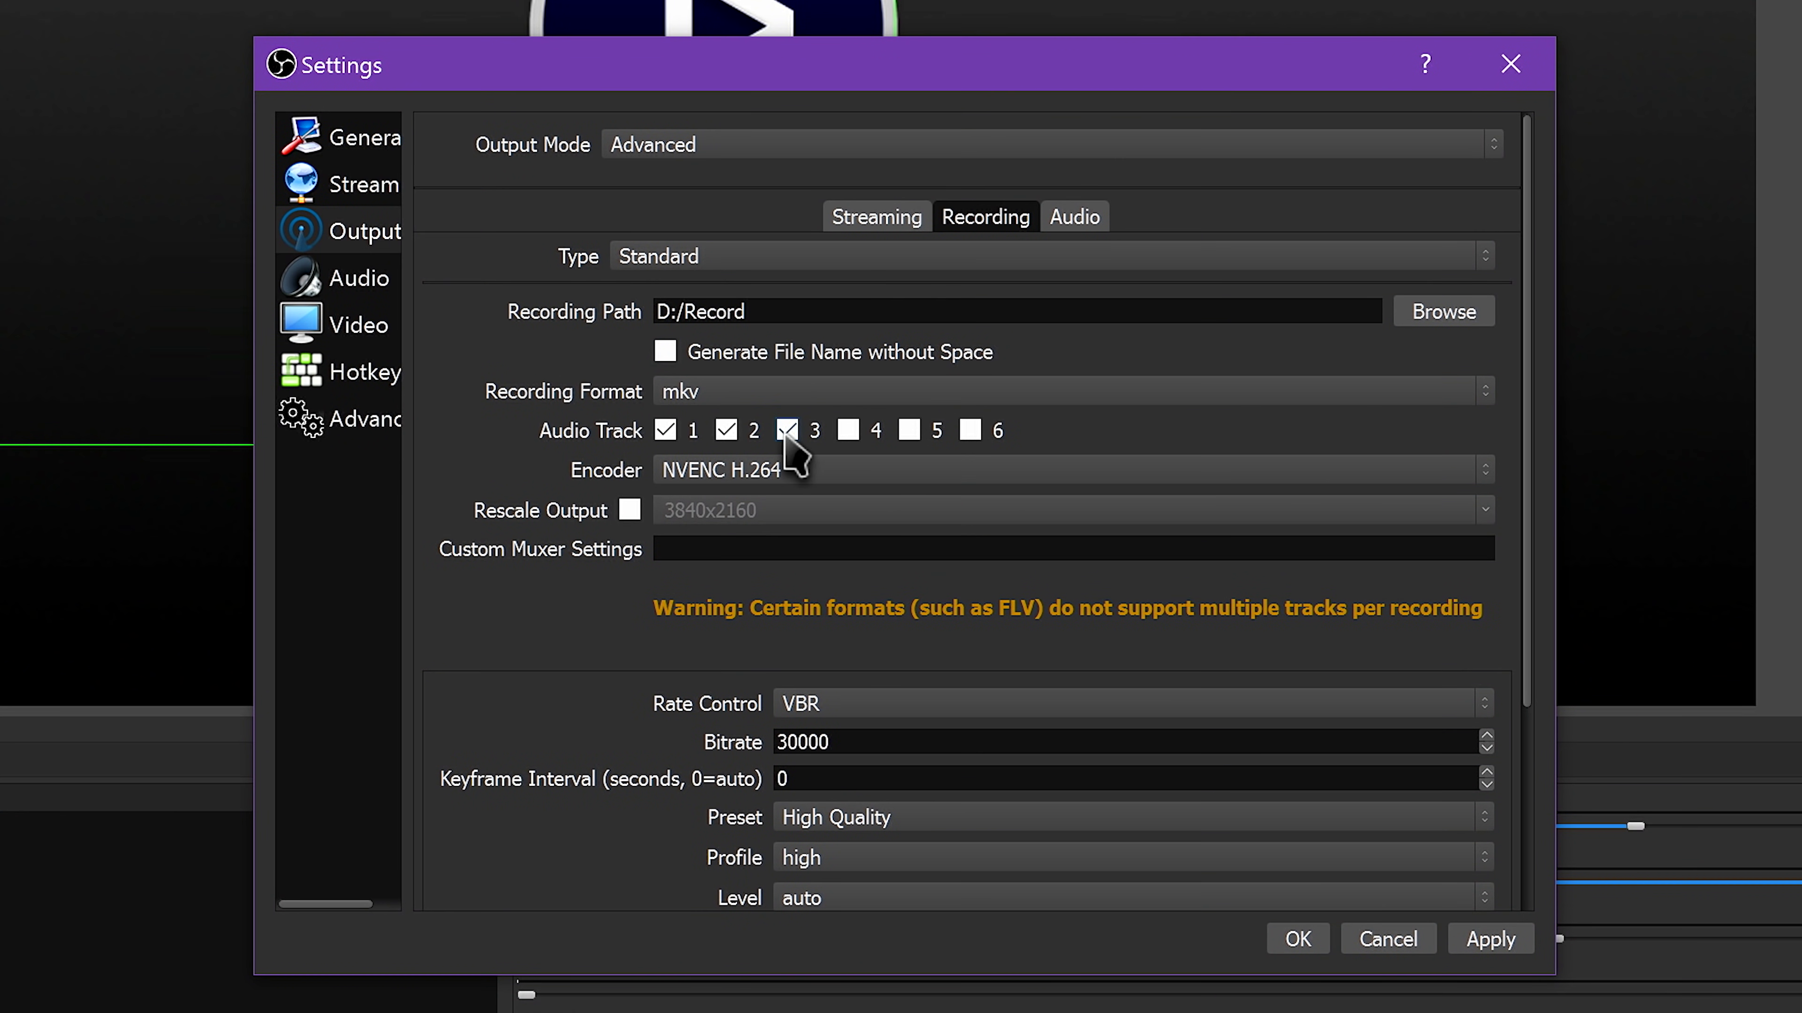
pyautogui.click(749, 394)
pyautogui.click(765, 440)
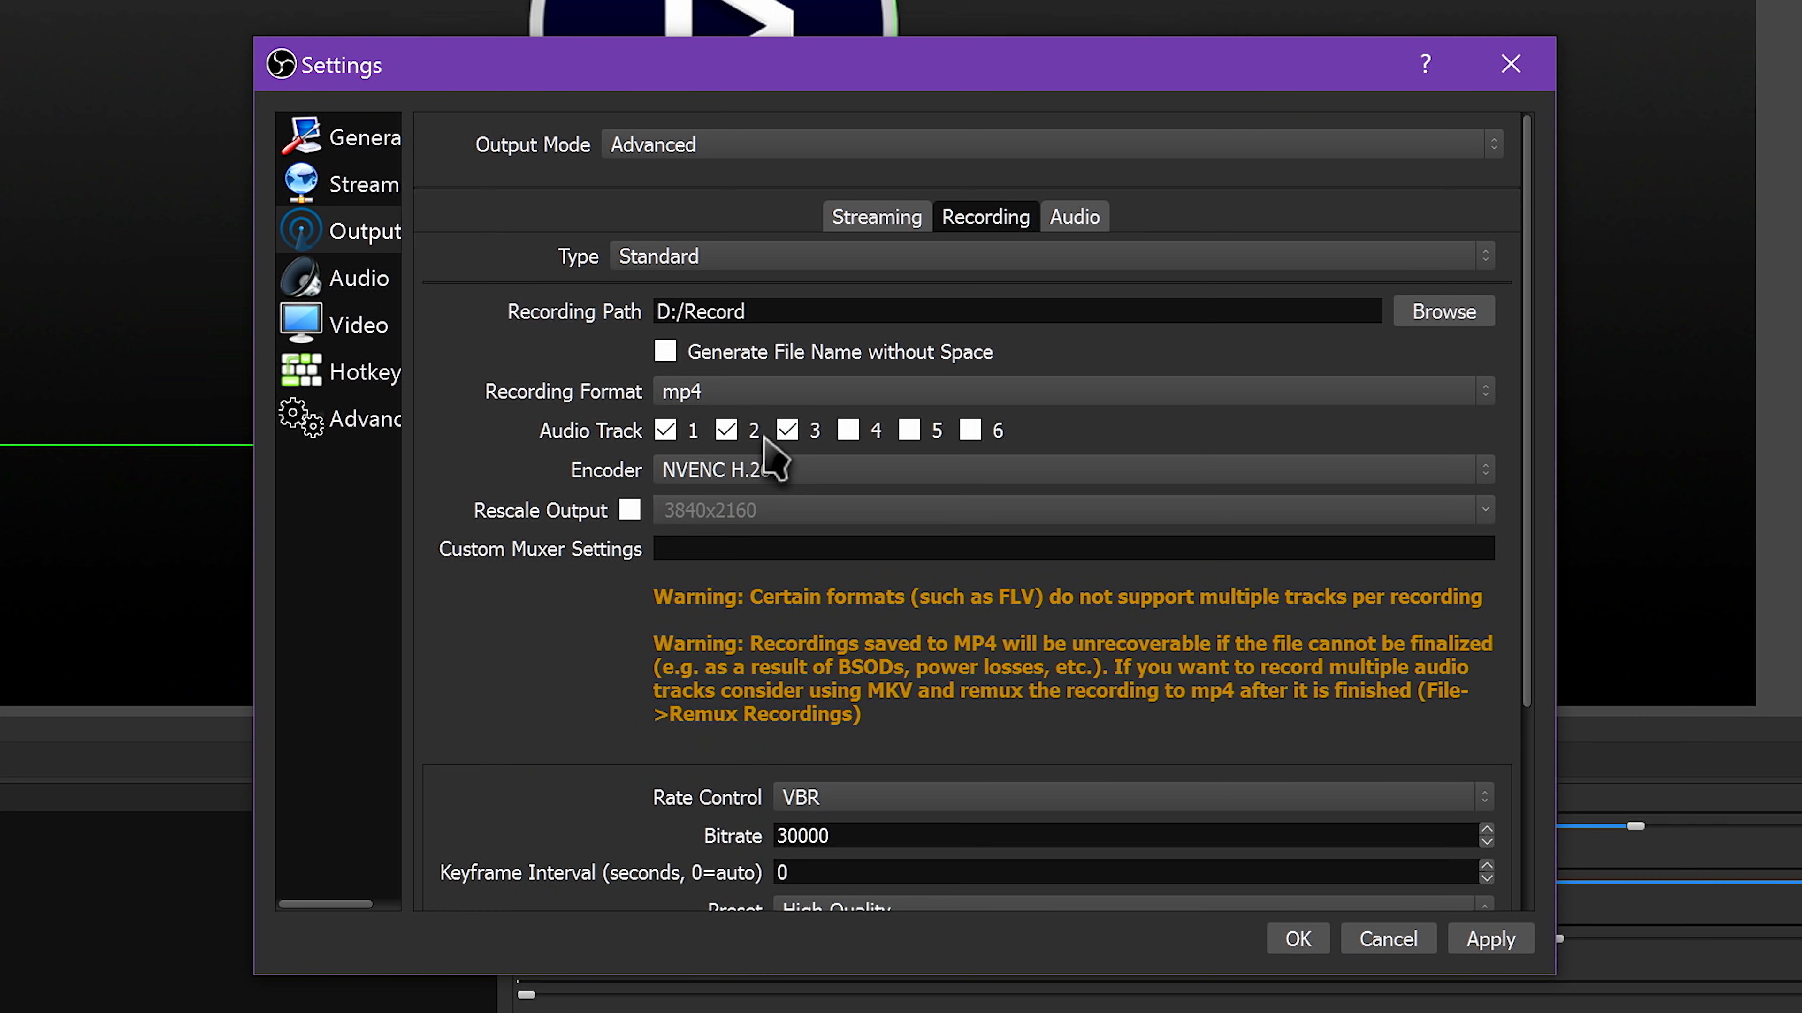
pyautogui.click(750, 393)
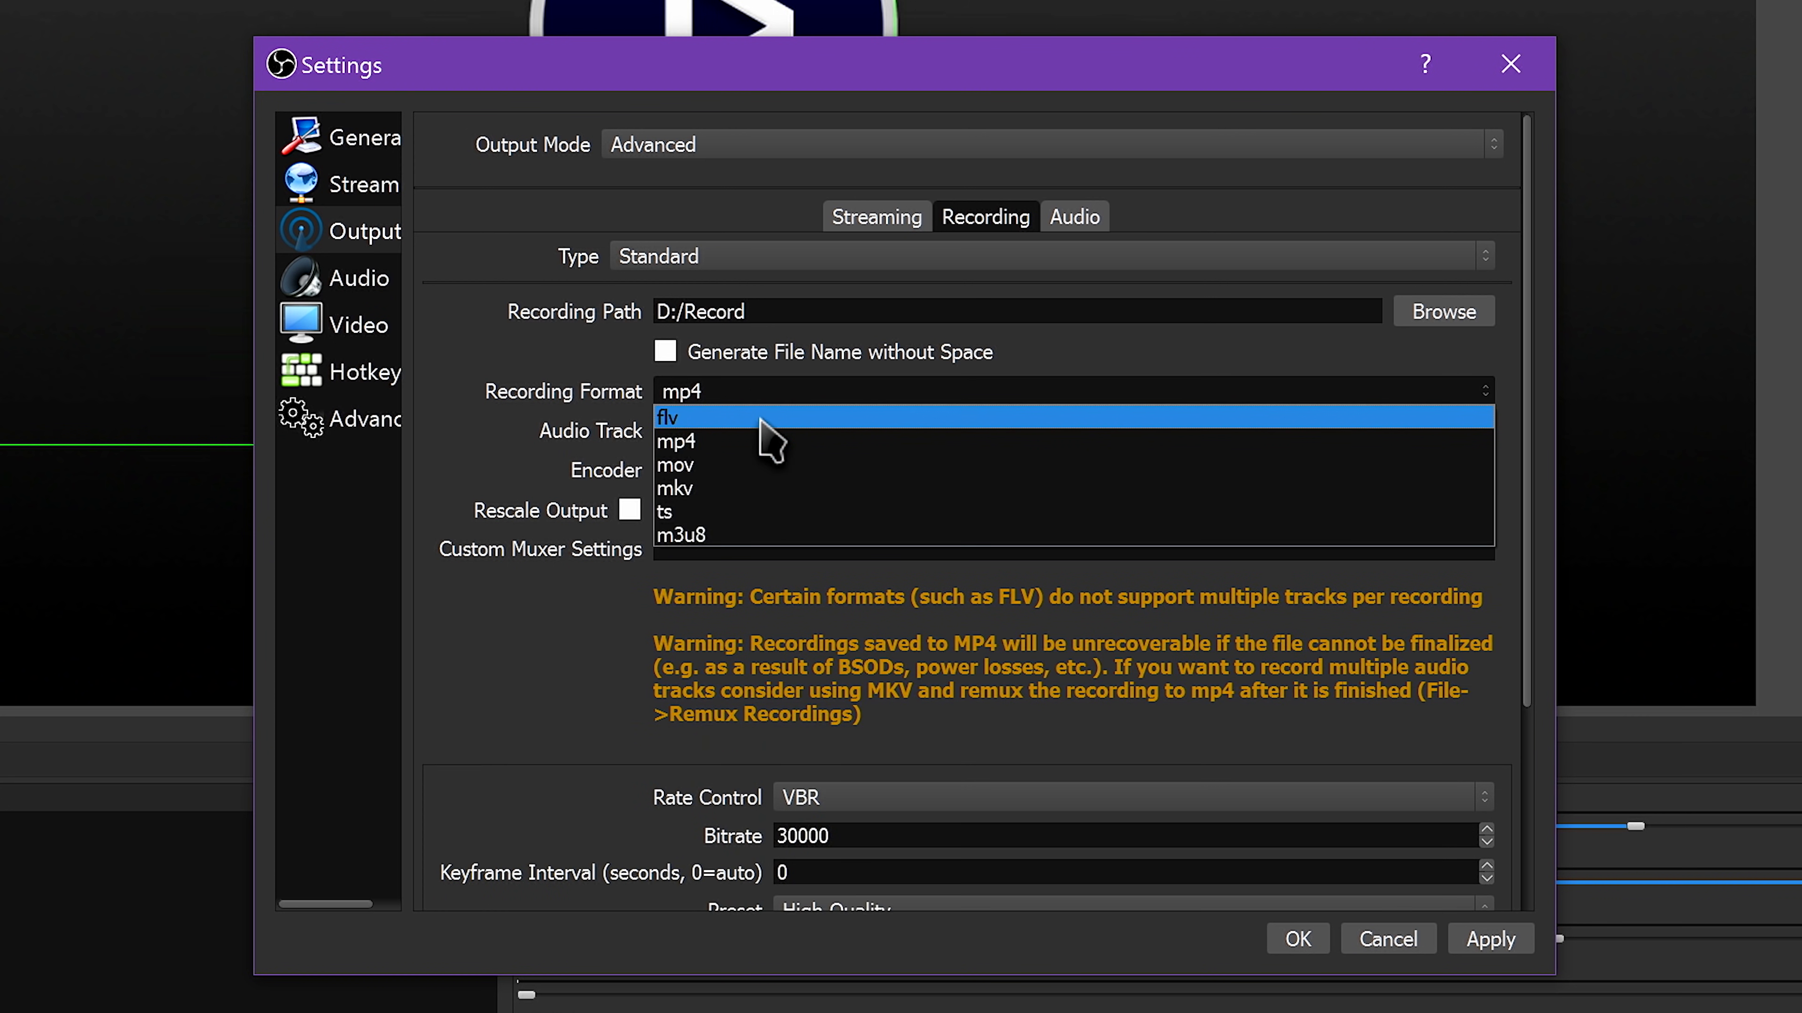
pyautogui.click(766, 483)
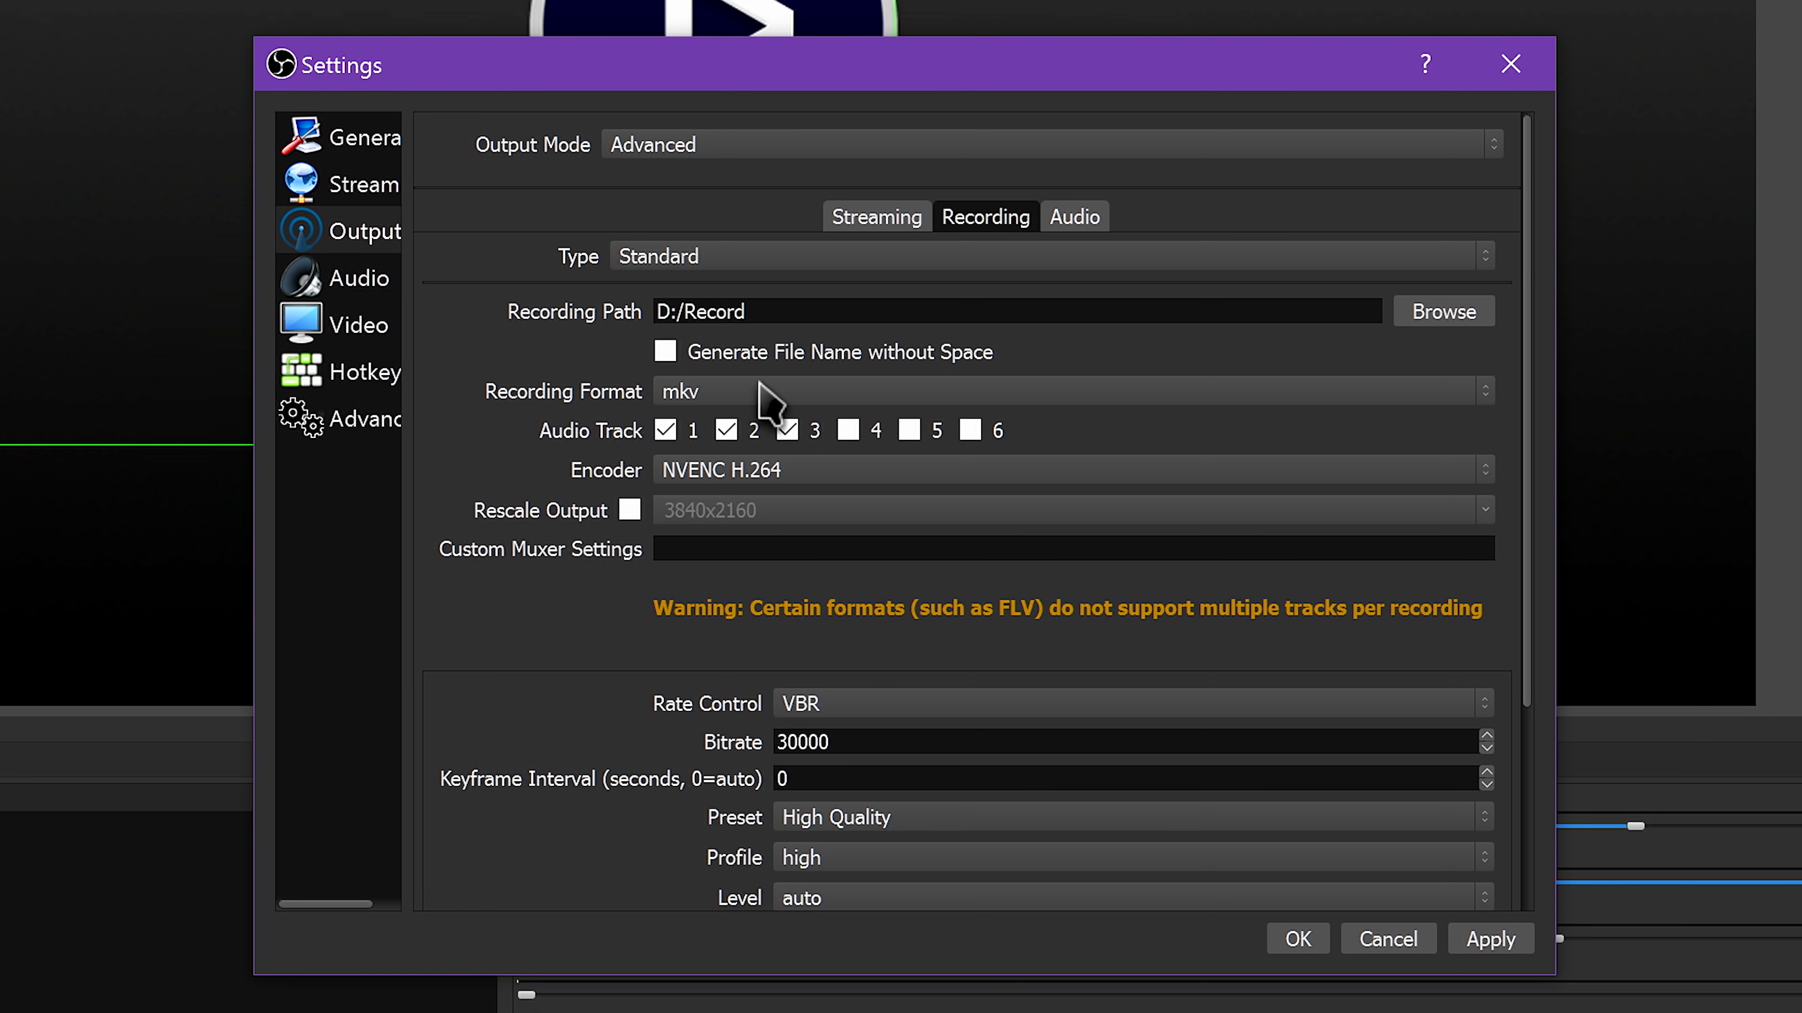
pyautogui.click(704, 393)
pyautogui.click(742, 438)
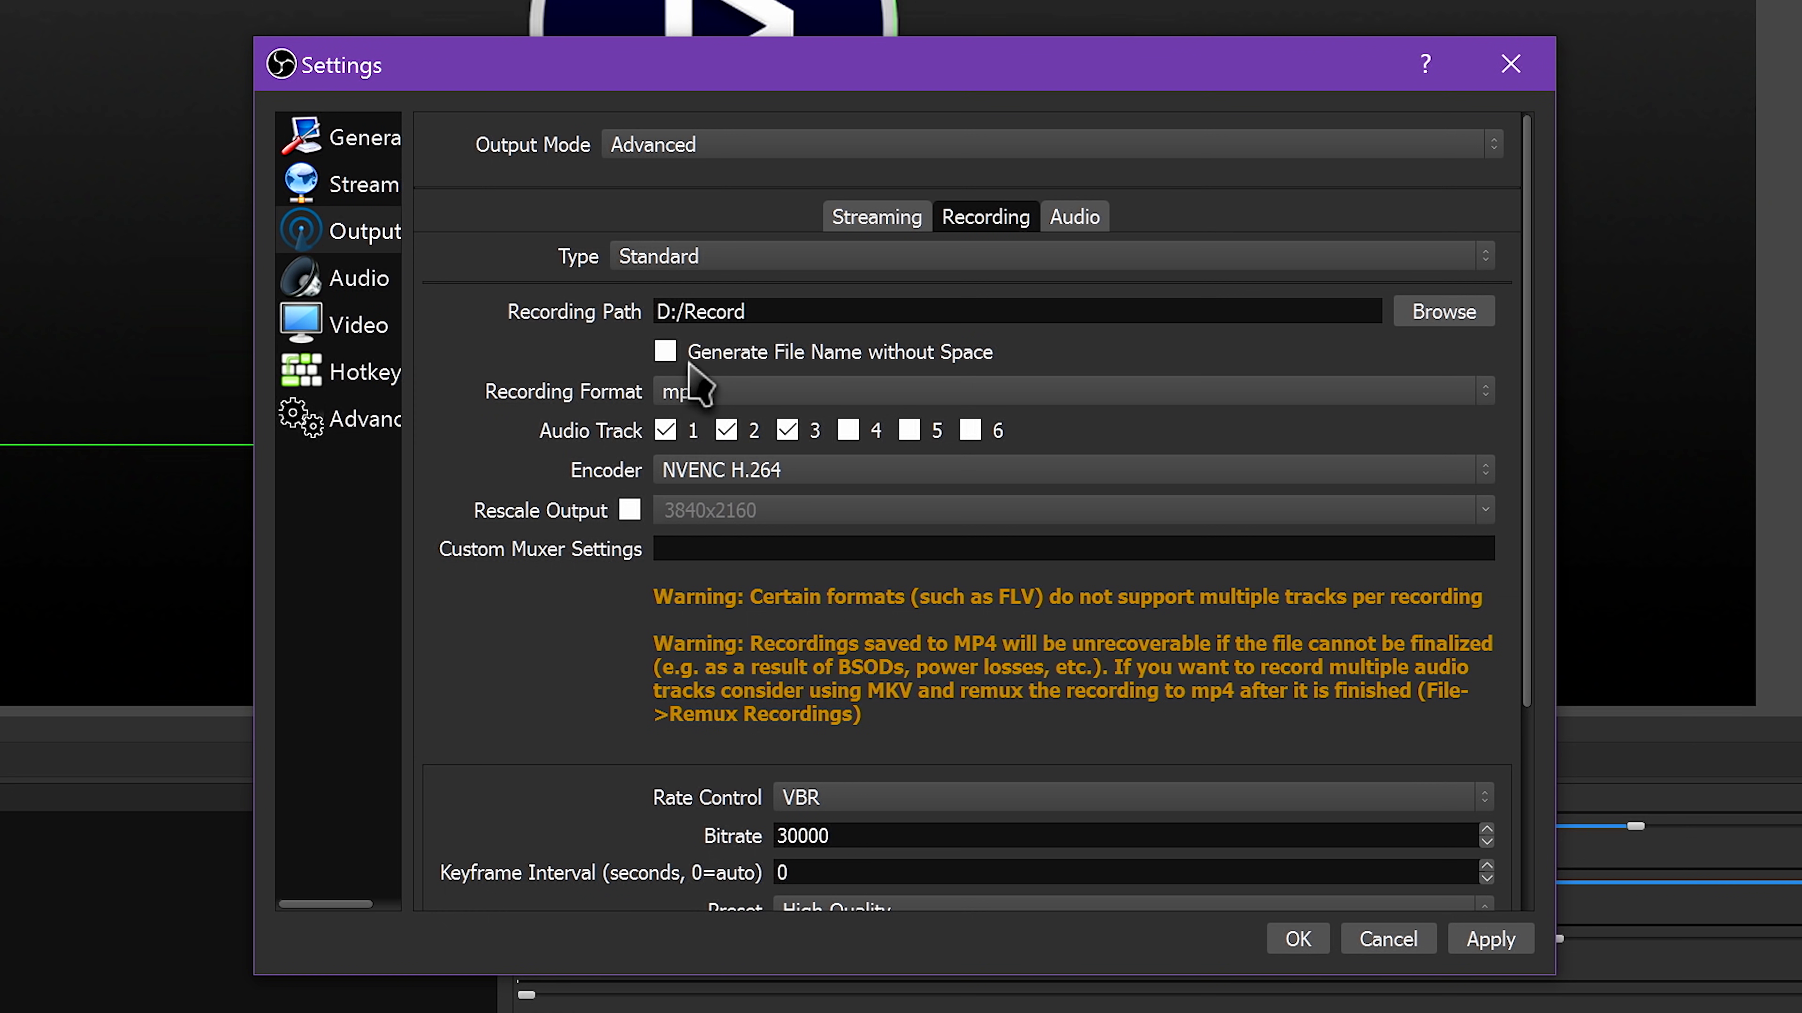
pyautogui.click(709, 392)
pyautogui.click(744, 468)
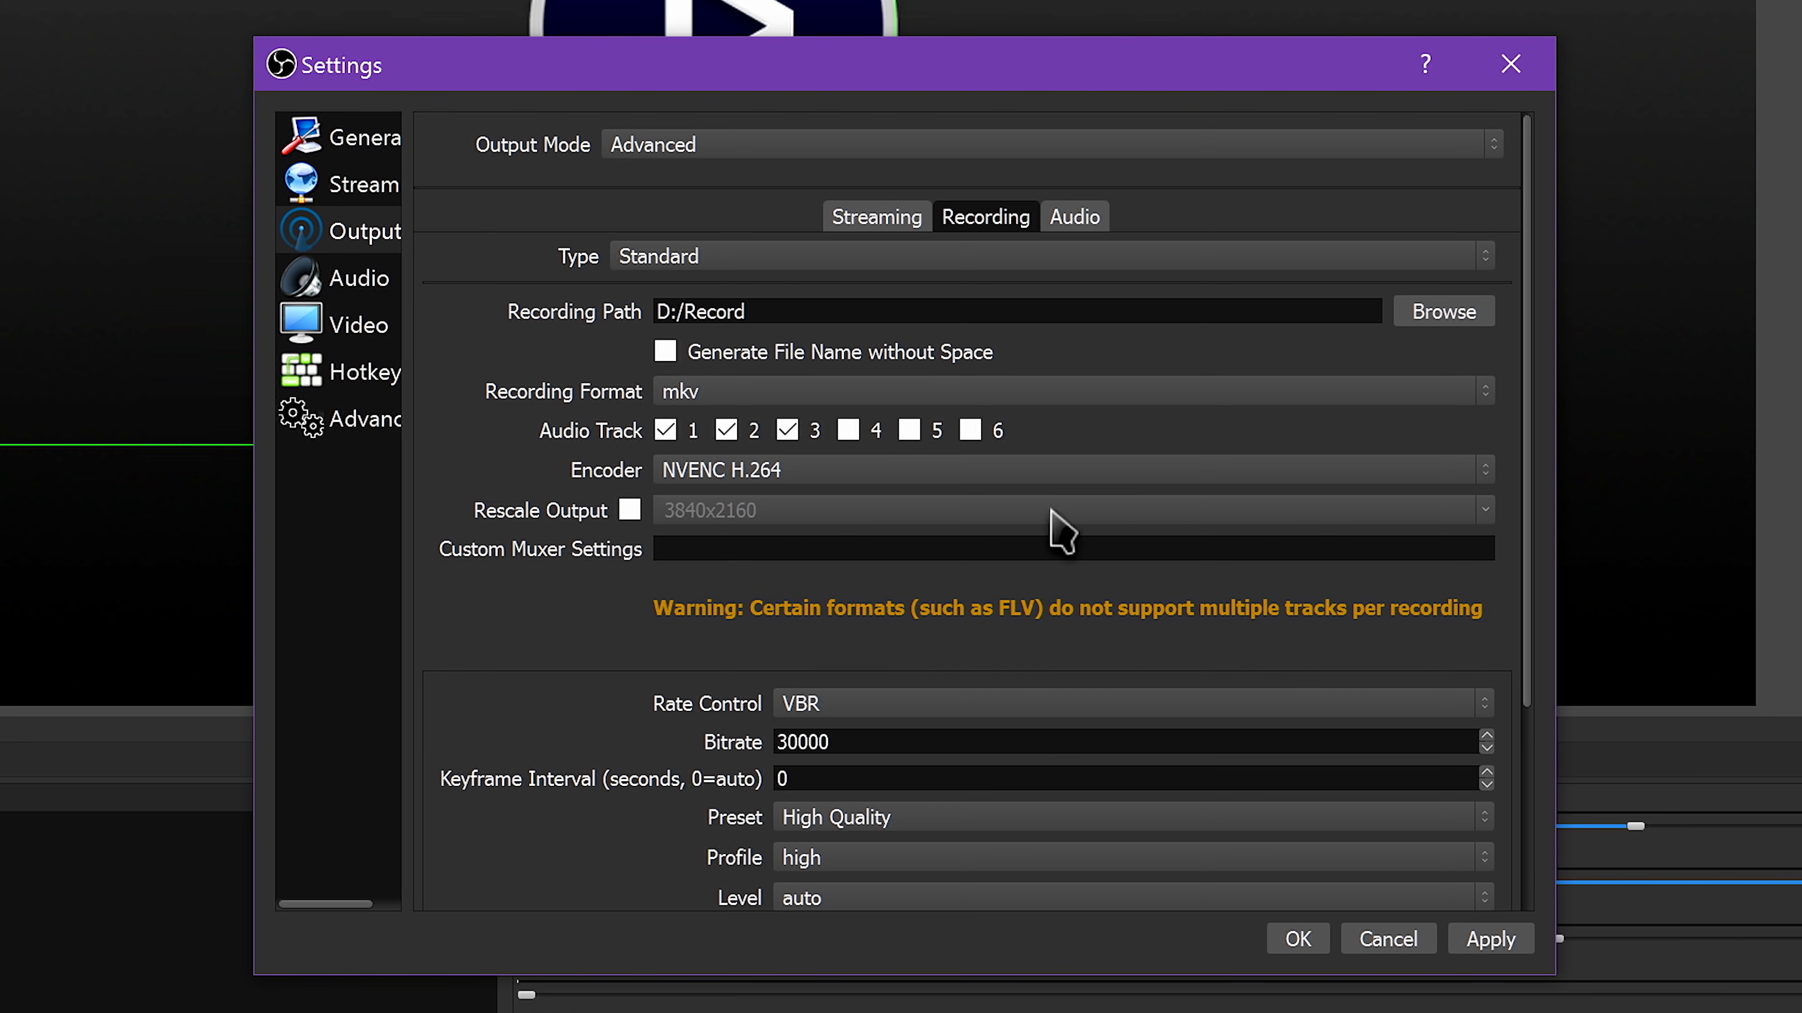
# Try mov as the recording format and switch back to mkv
pyautogui.click(877, 392)
pyautogui.click(837, 462)
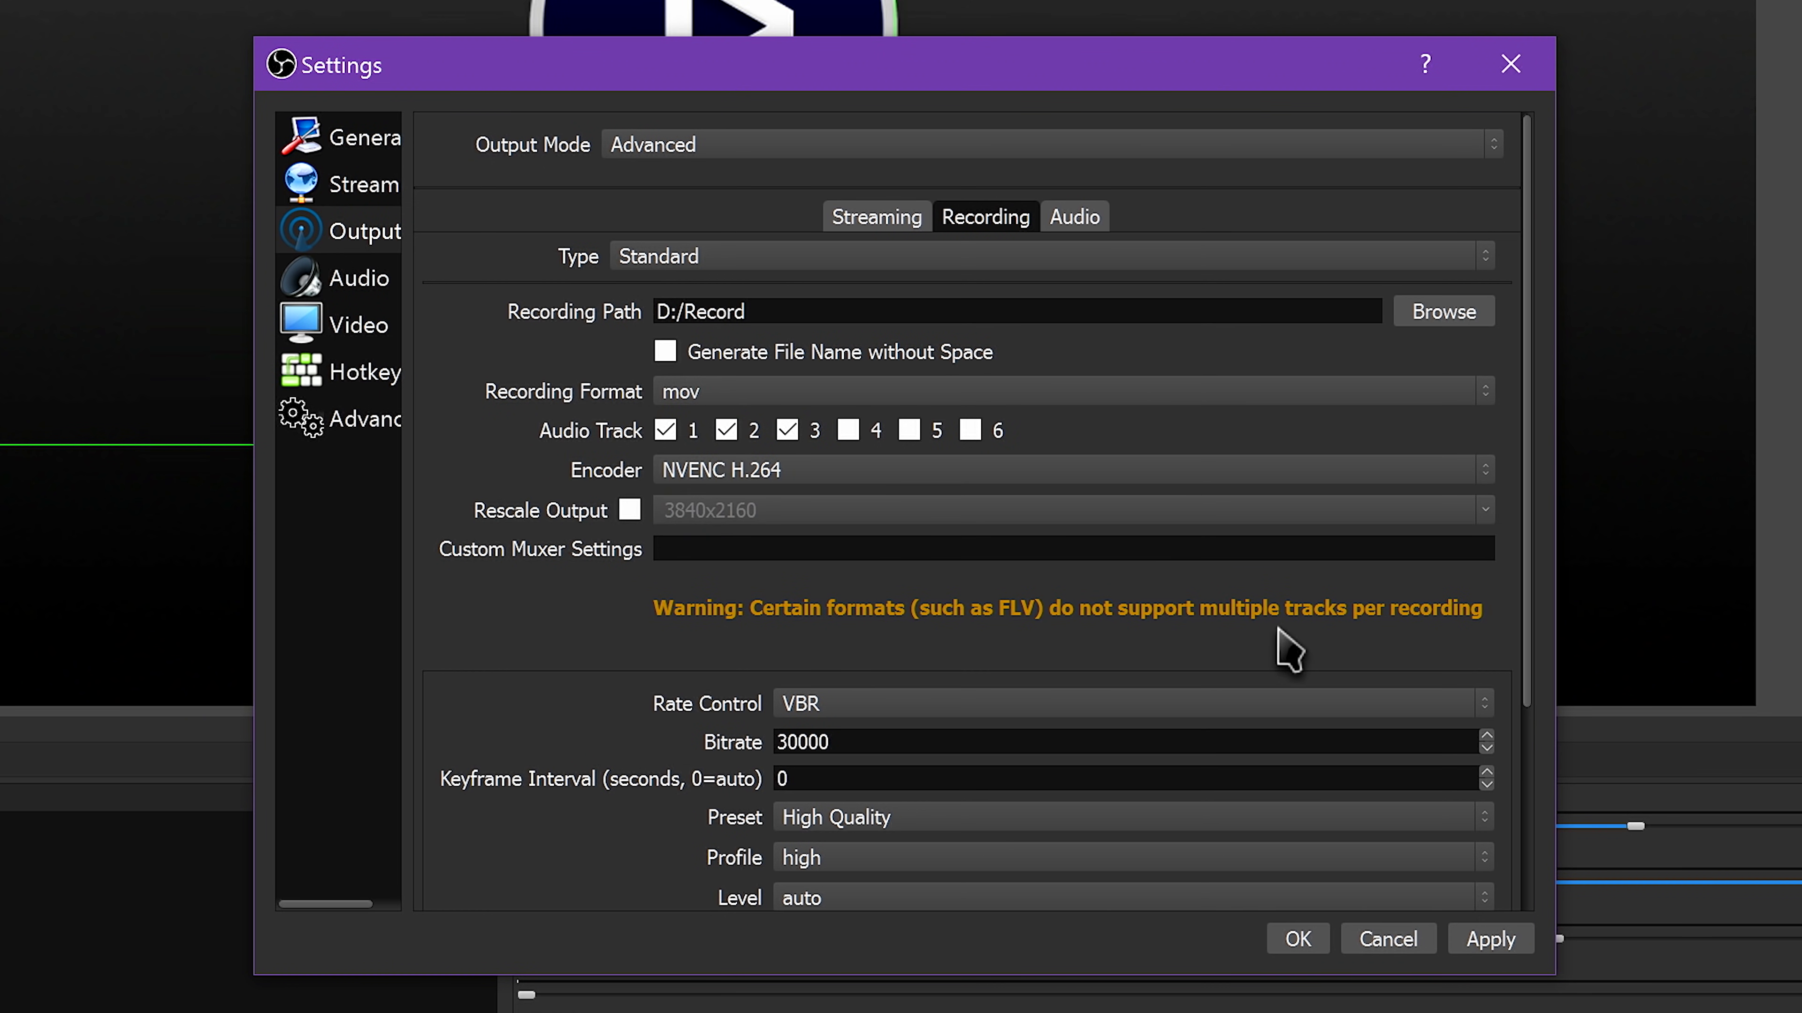
pyautogui.click(790, 401)
pyautogui.click(764, 489)
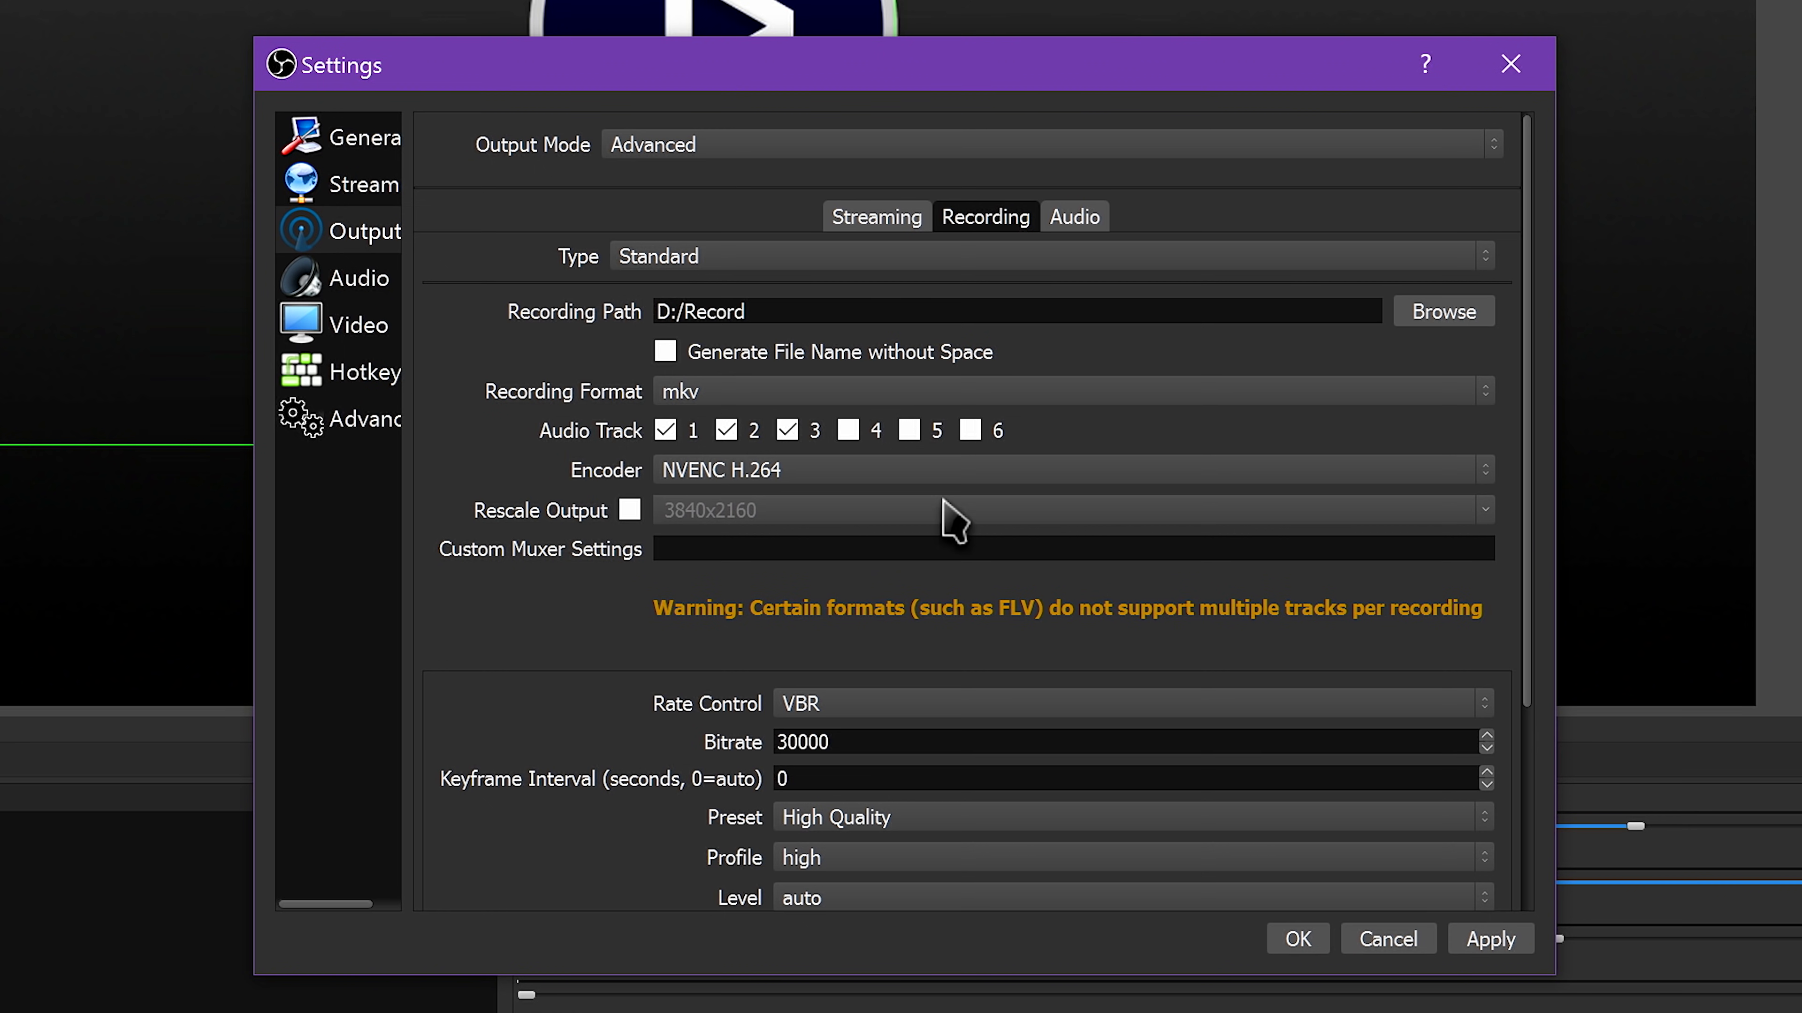
# Enable all six audio tracks for the recording
pyautogui.click(667, 429)
pyautogui.click(726, 429)
pyautogui.click(788, 431)
pyautogui.click(848, 429)
pyautogui.click(908, 429)
pyautogui.click(970, 430)
pyautogui.click(787, 429)
pyautogui.click(726, 429)
pyautogui.click(665, 429)
pyautogui.click(848, 429)
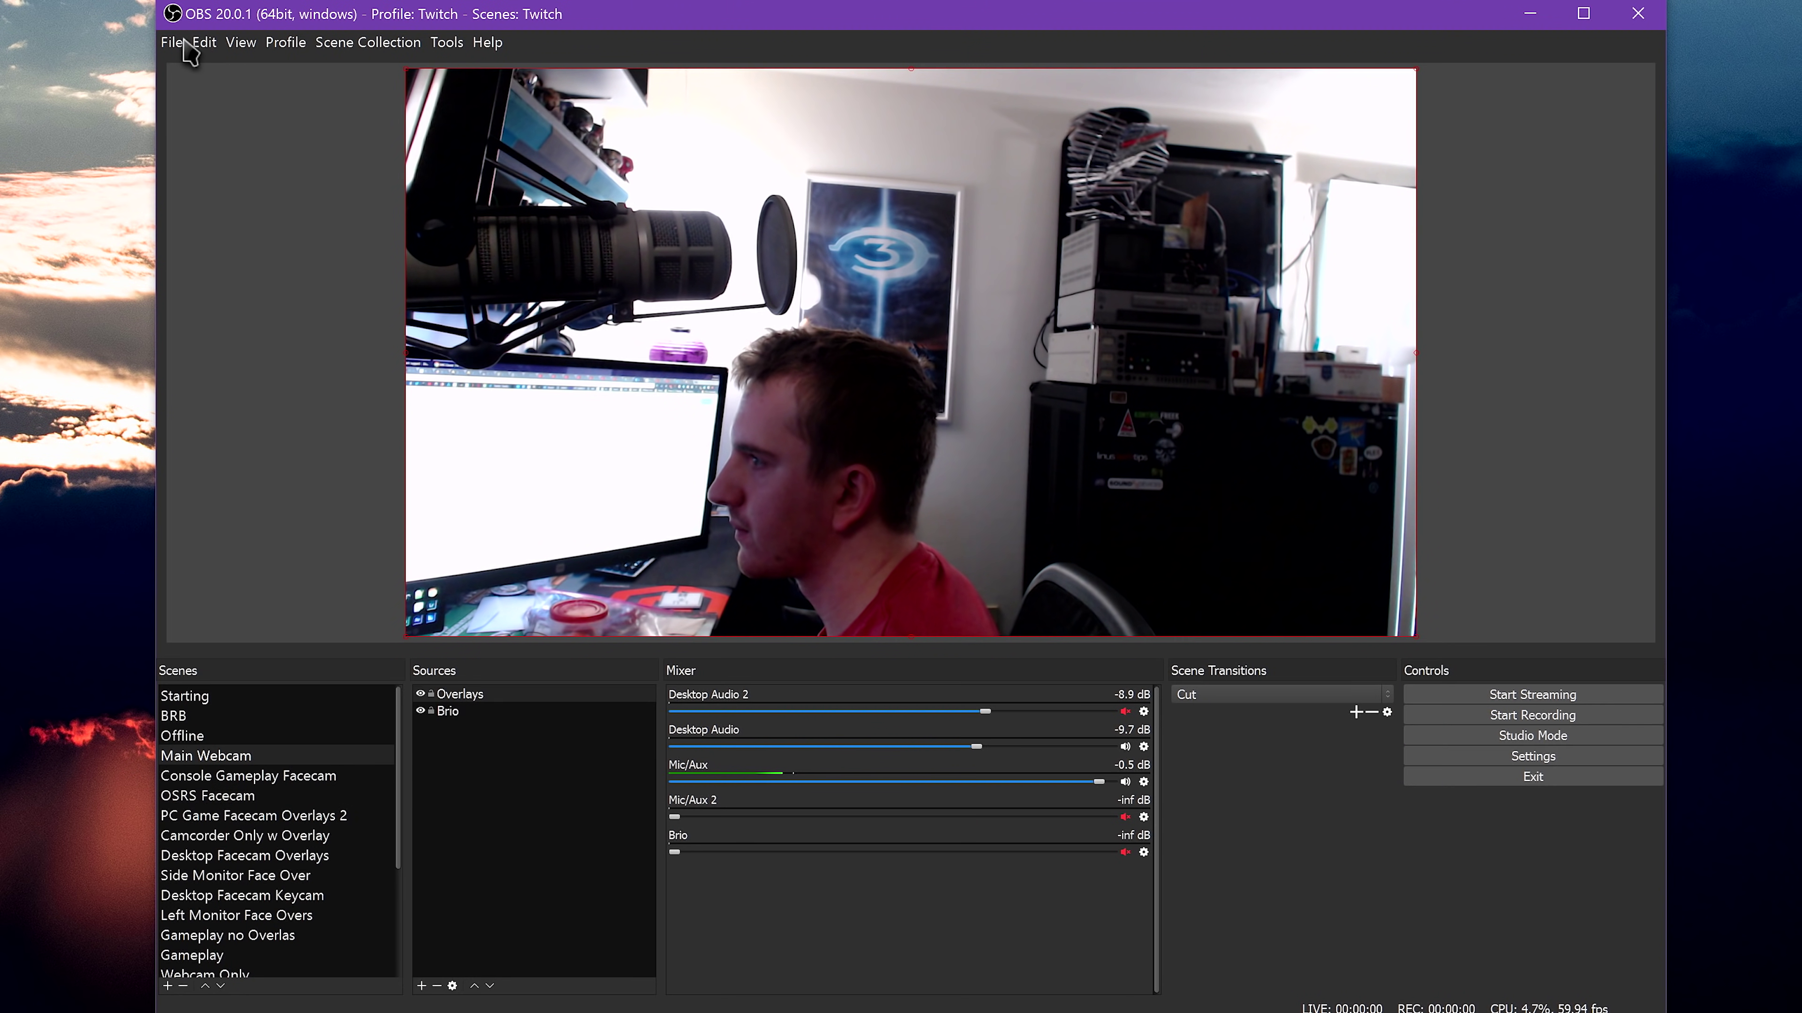
pyautogui.click(173, 43)
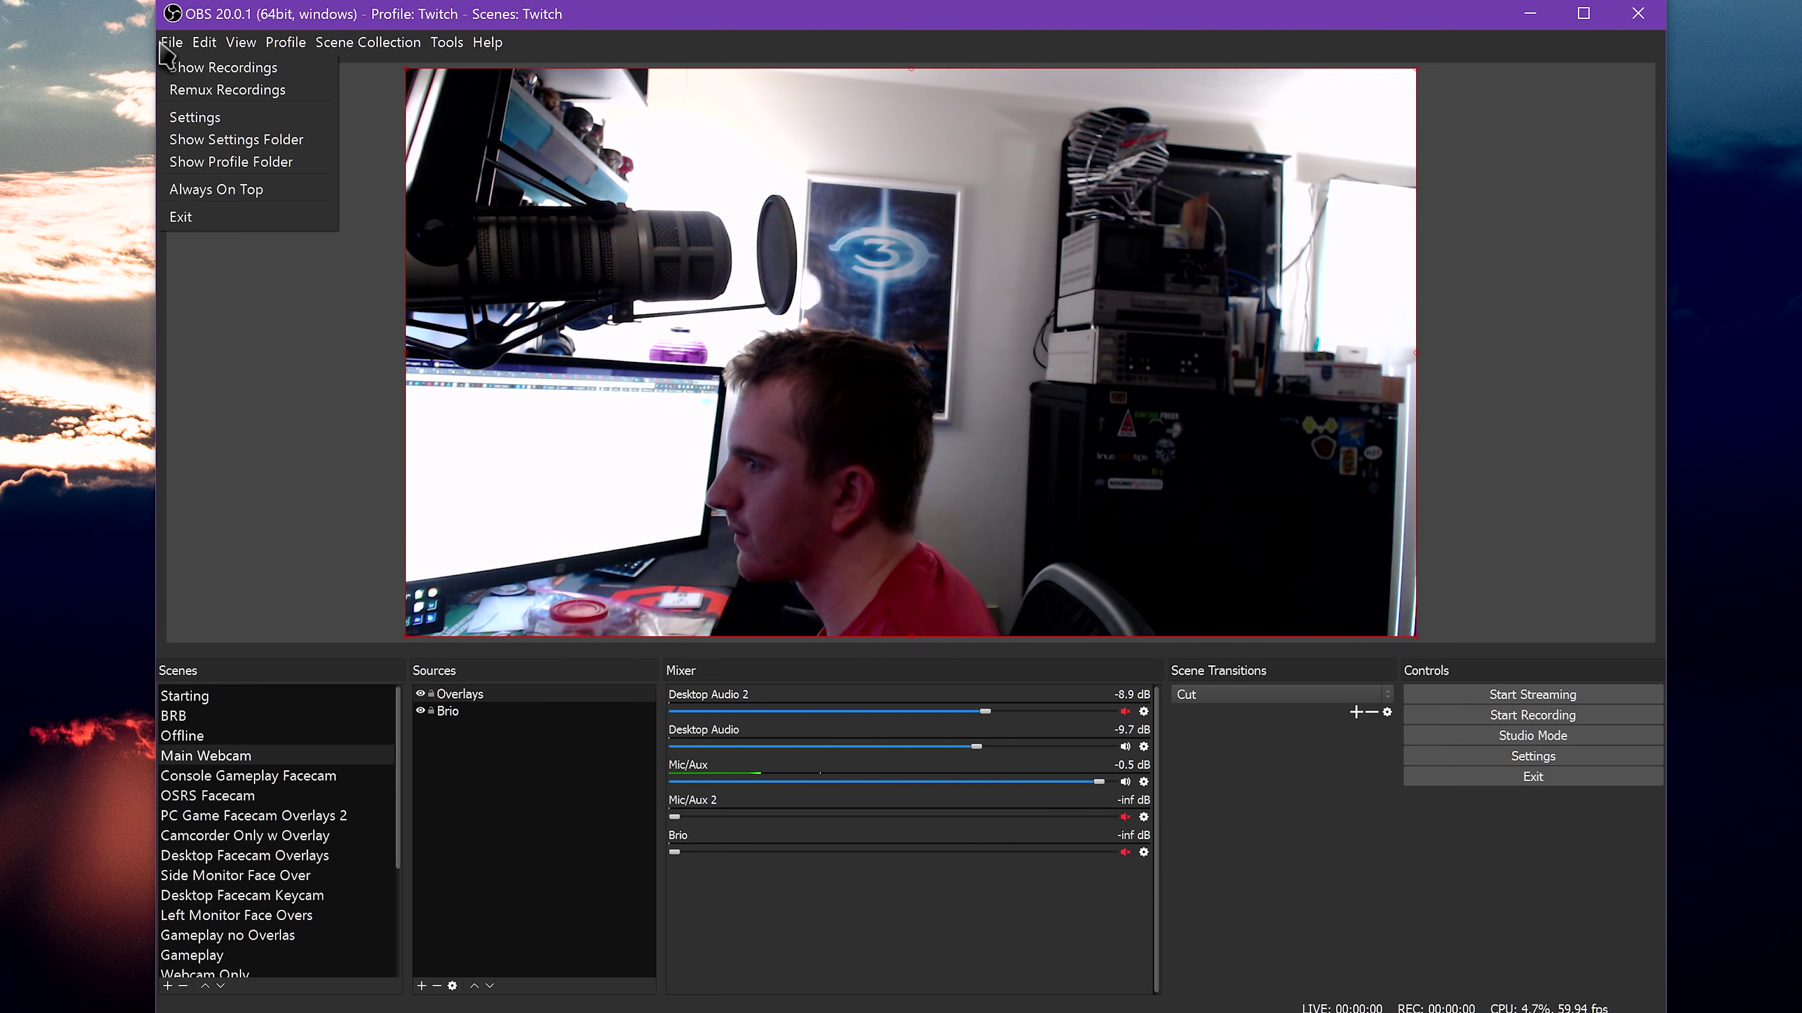
pyautogui.click(310, 90)
pyautogui.click(1002, 509)
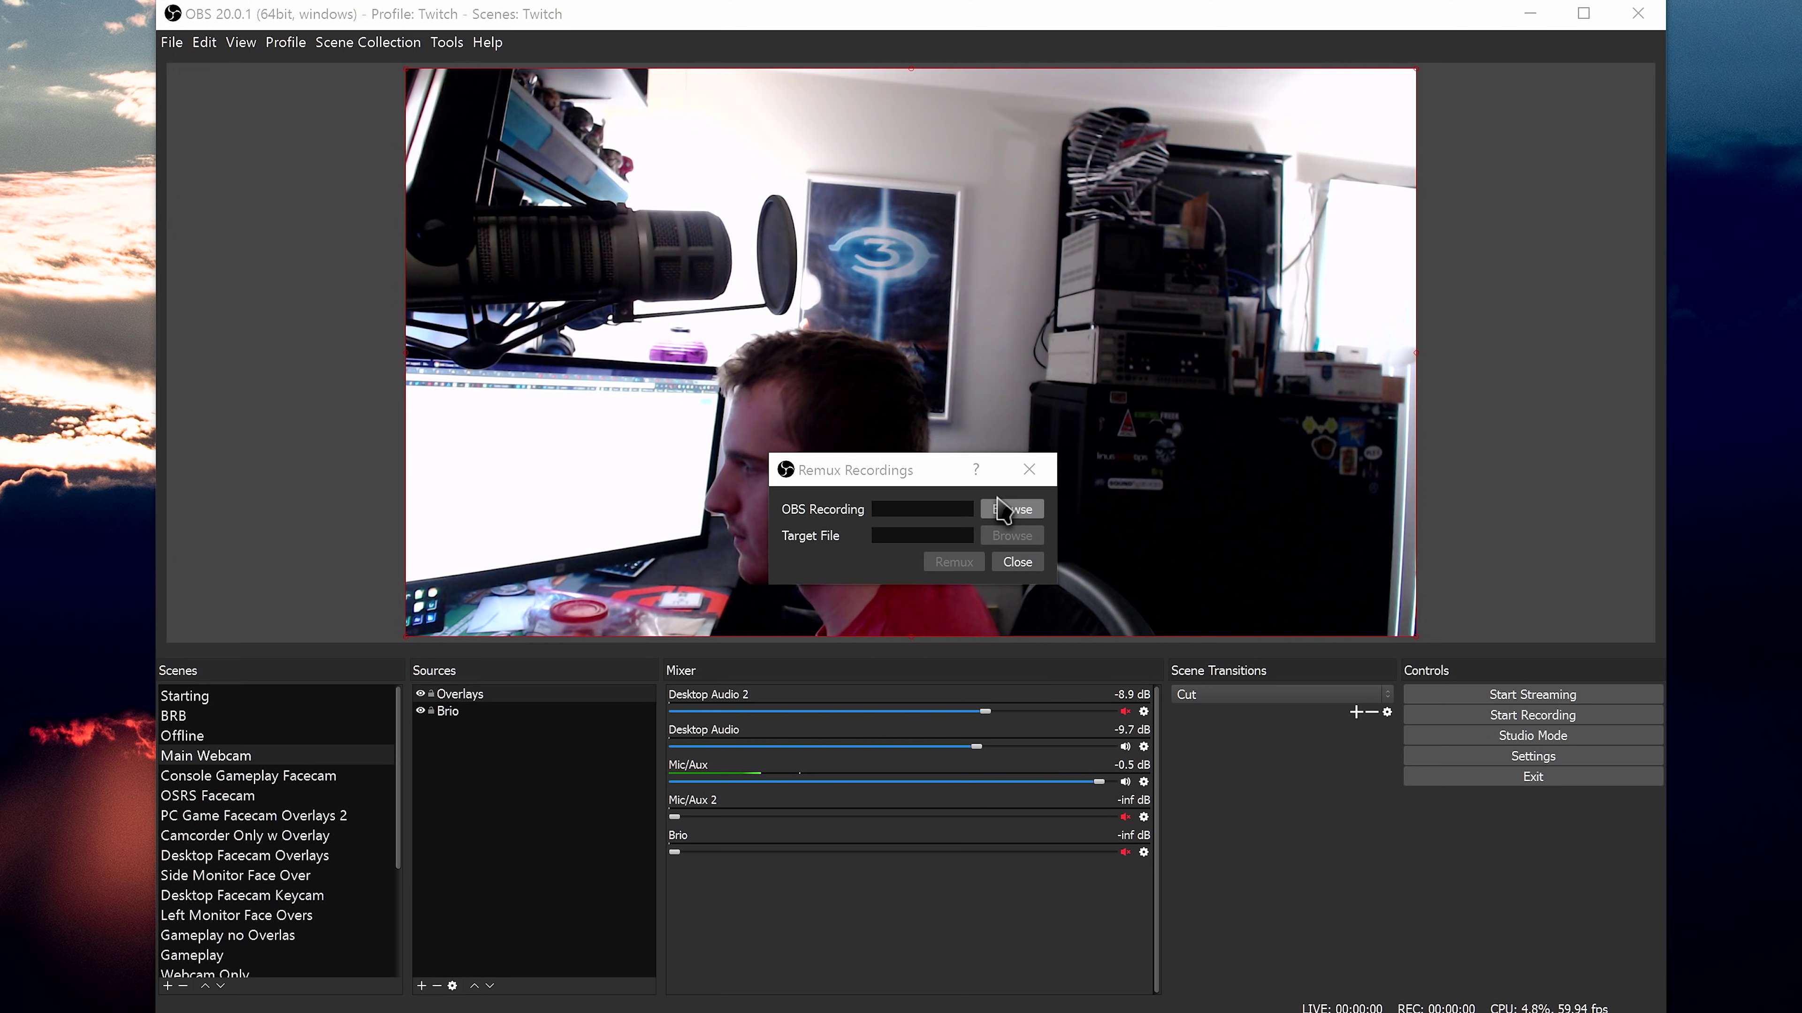
pyautogui.click(1438, 482)
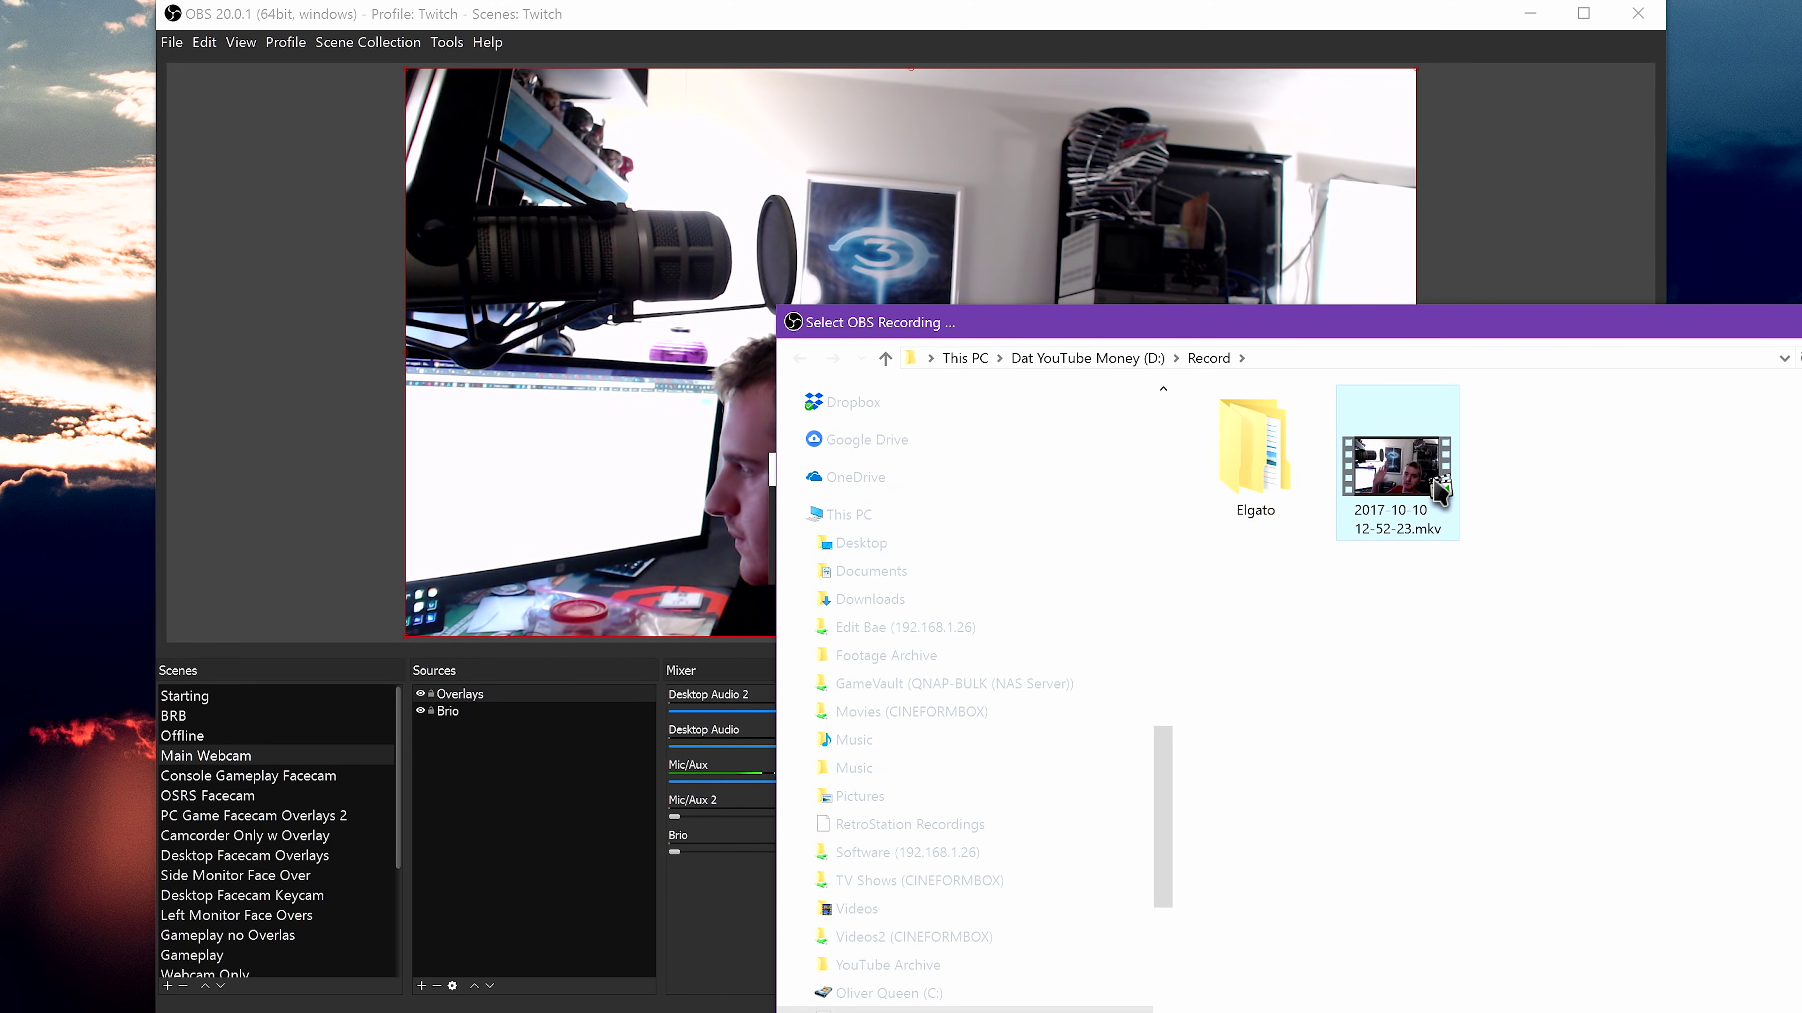
pyautogui.click(1520, 917)
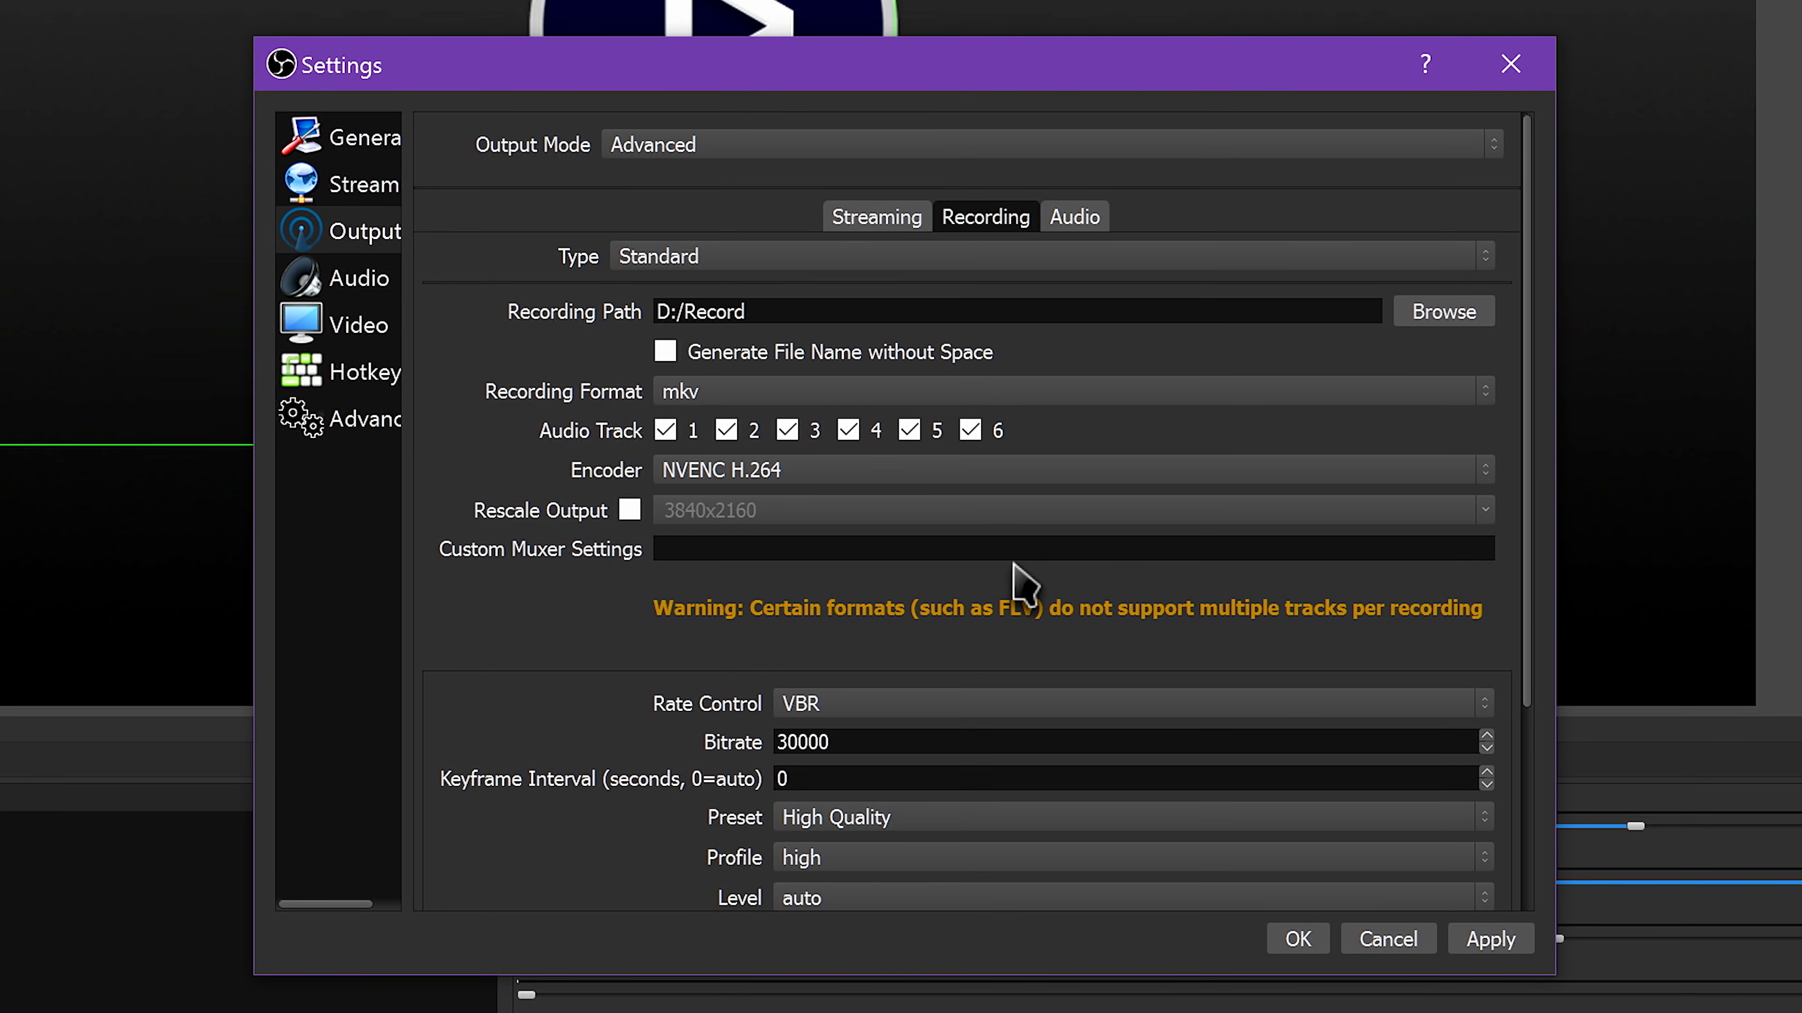
# Try x264 as the recording encoder, choose (Use stream encoder) instead, and apply the settings
pyautogui.scroll(-1, 1023, 584)
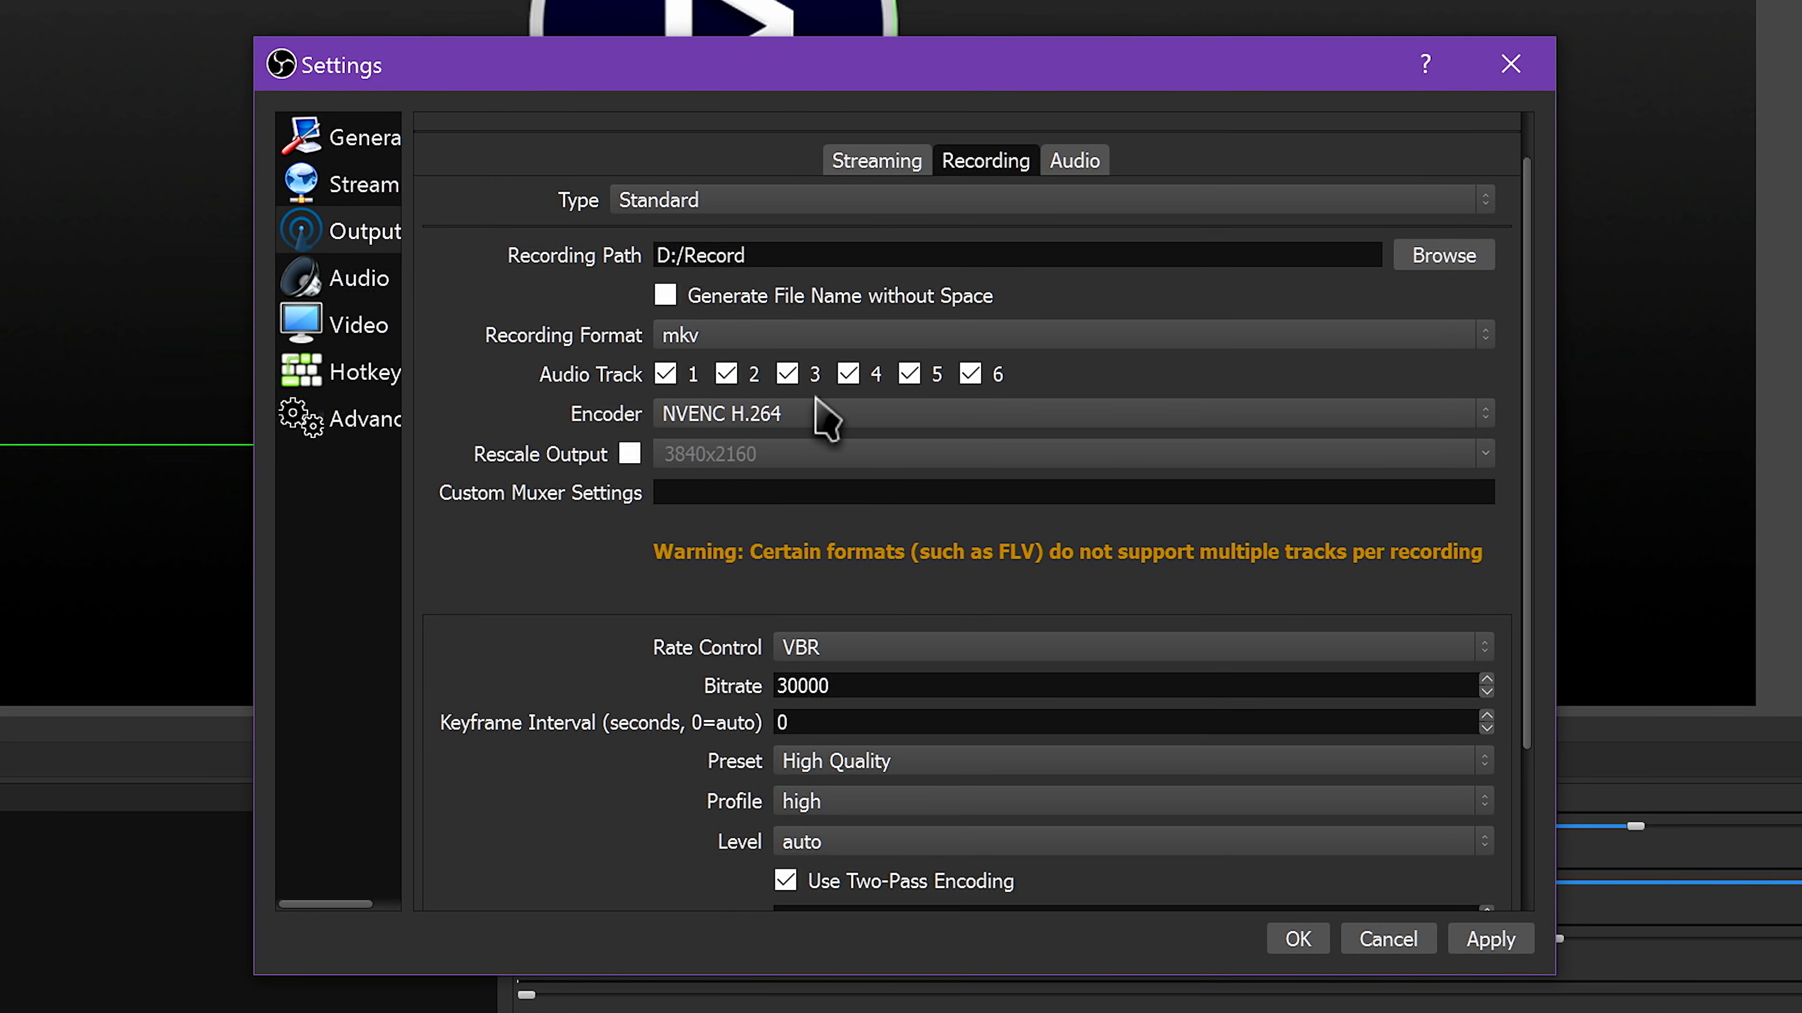
pyautogui.click(825, 417)
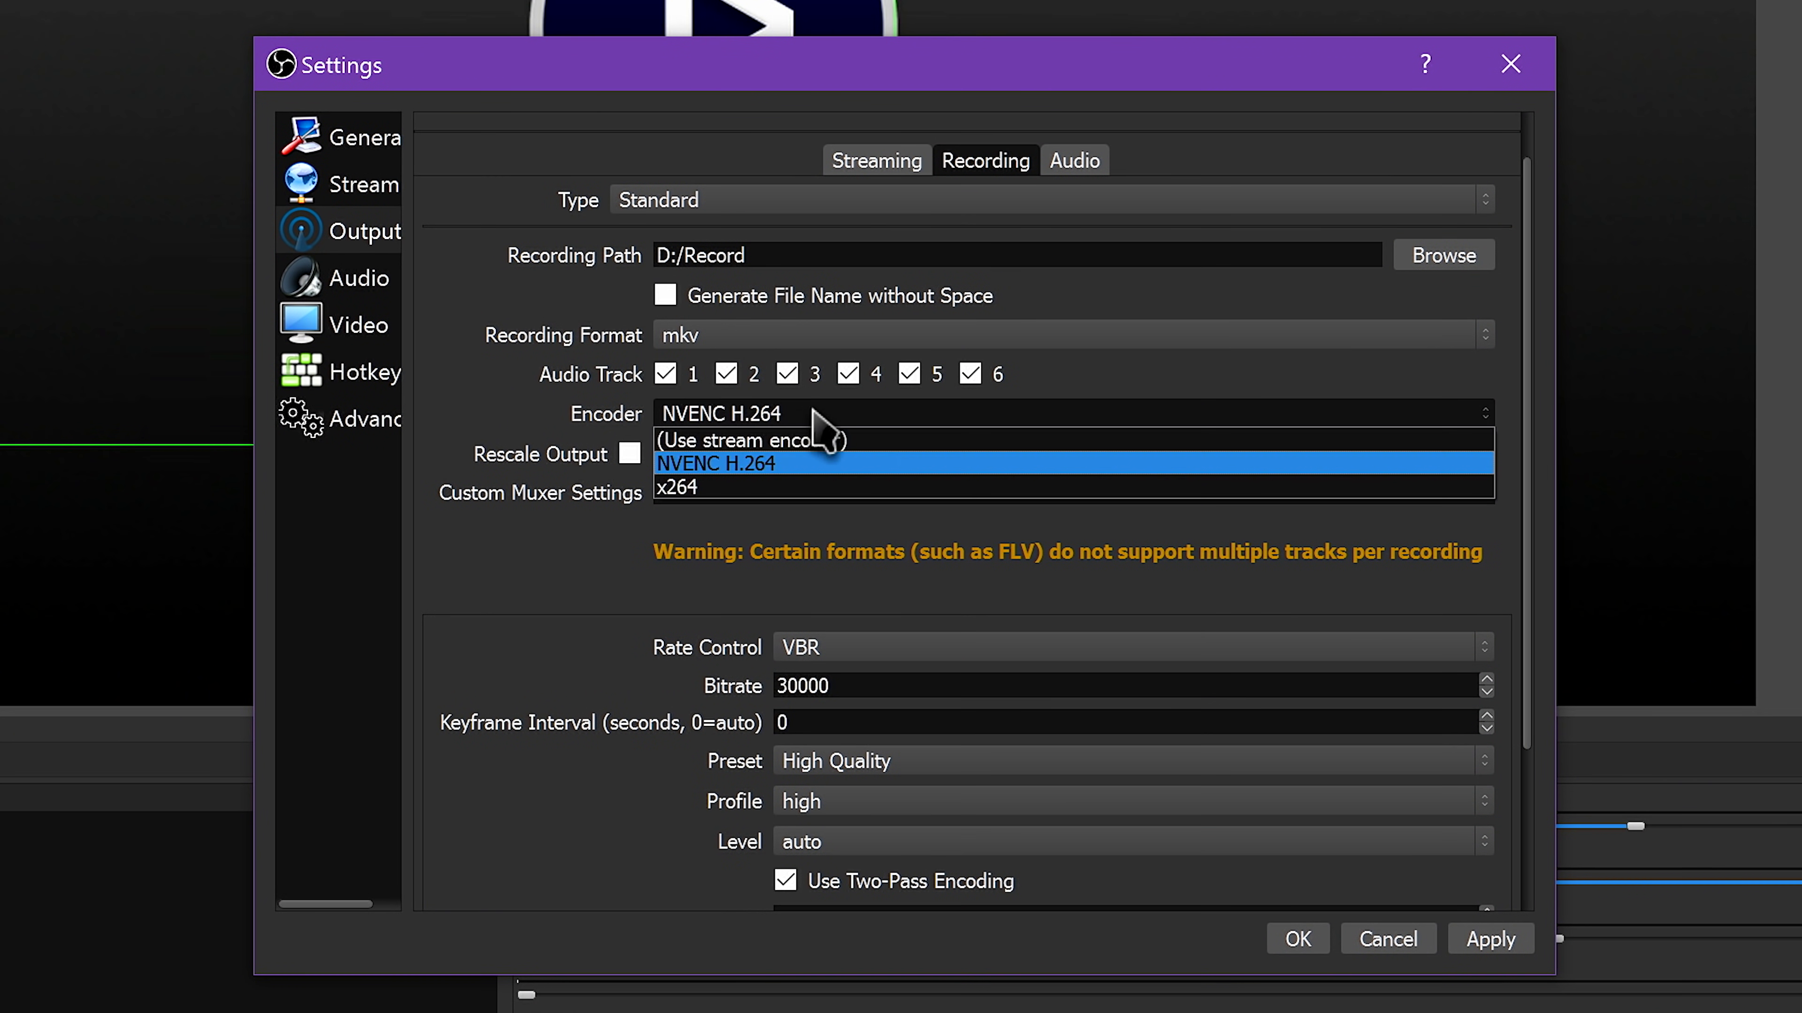
pyautogui.click(795, 487)
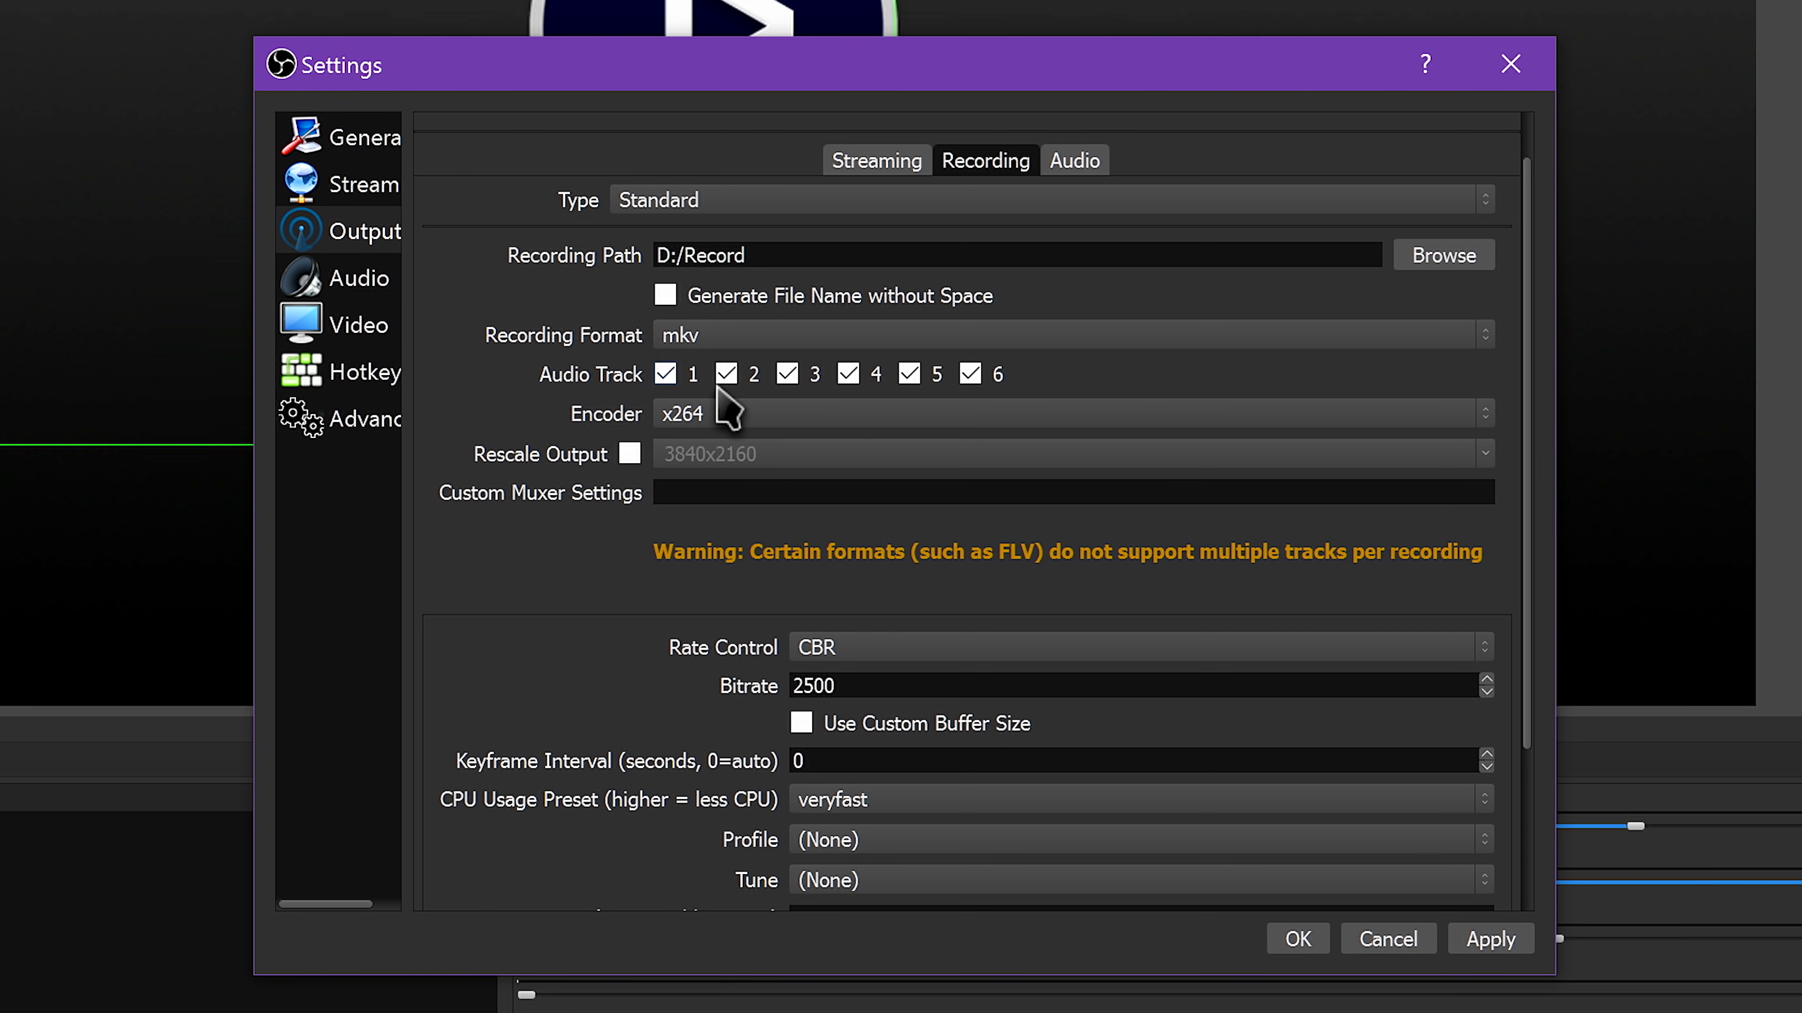
pyautogui.click(752, 420)
pyautogui.click(774, 439)
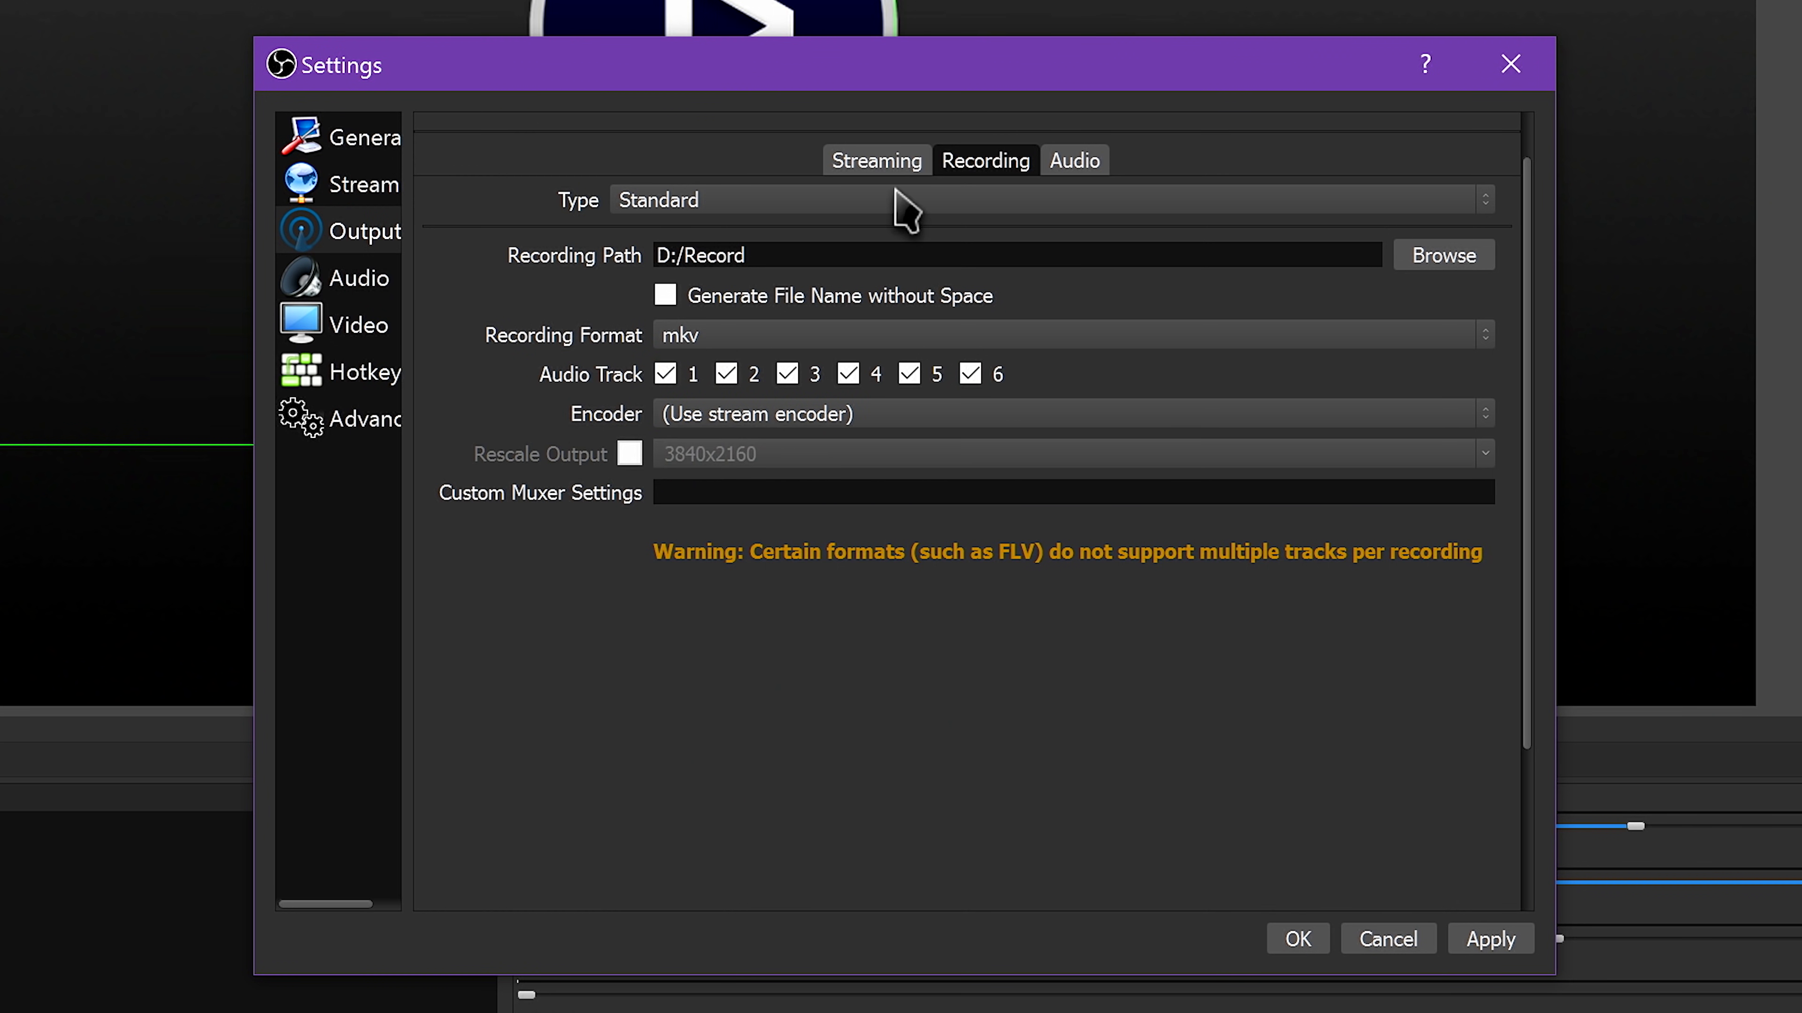
pyautogui.click(1472, 946)
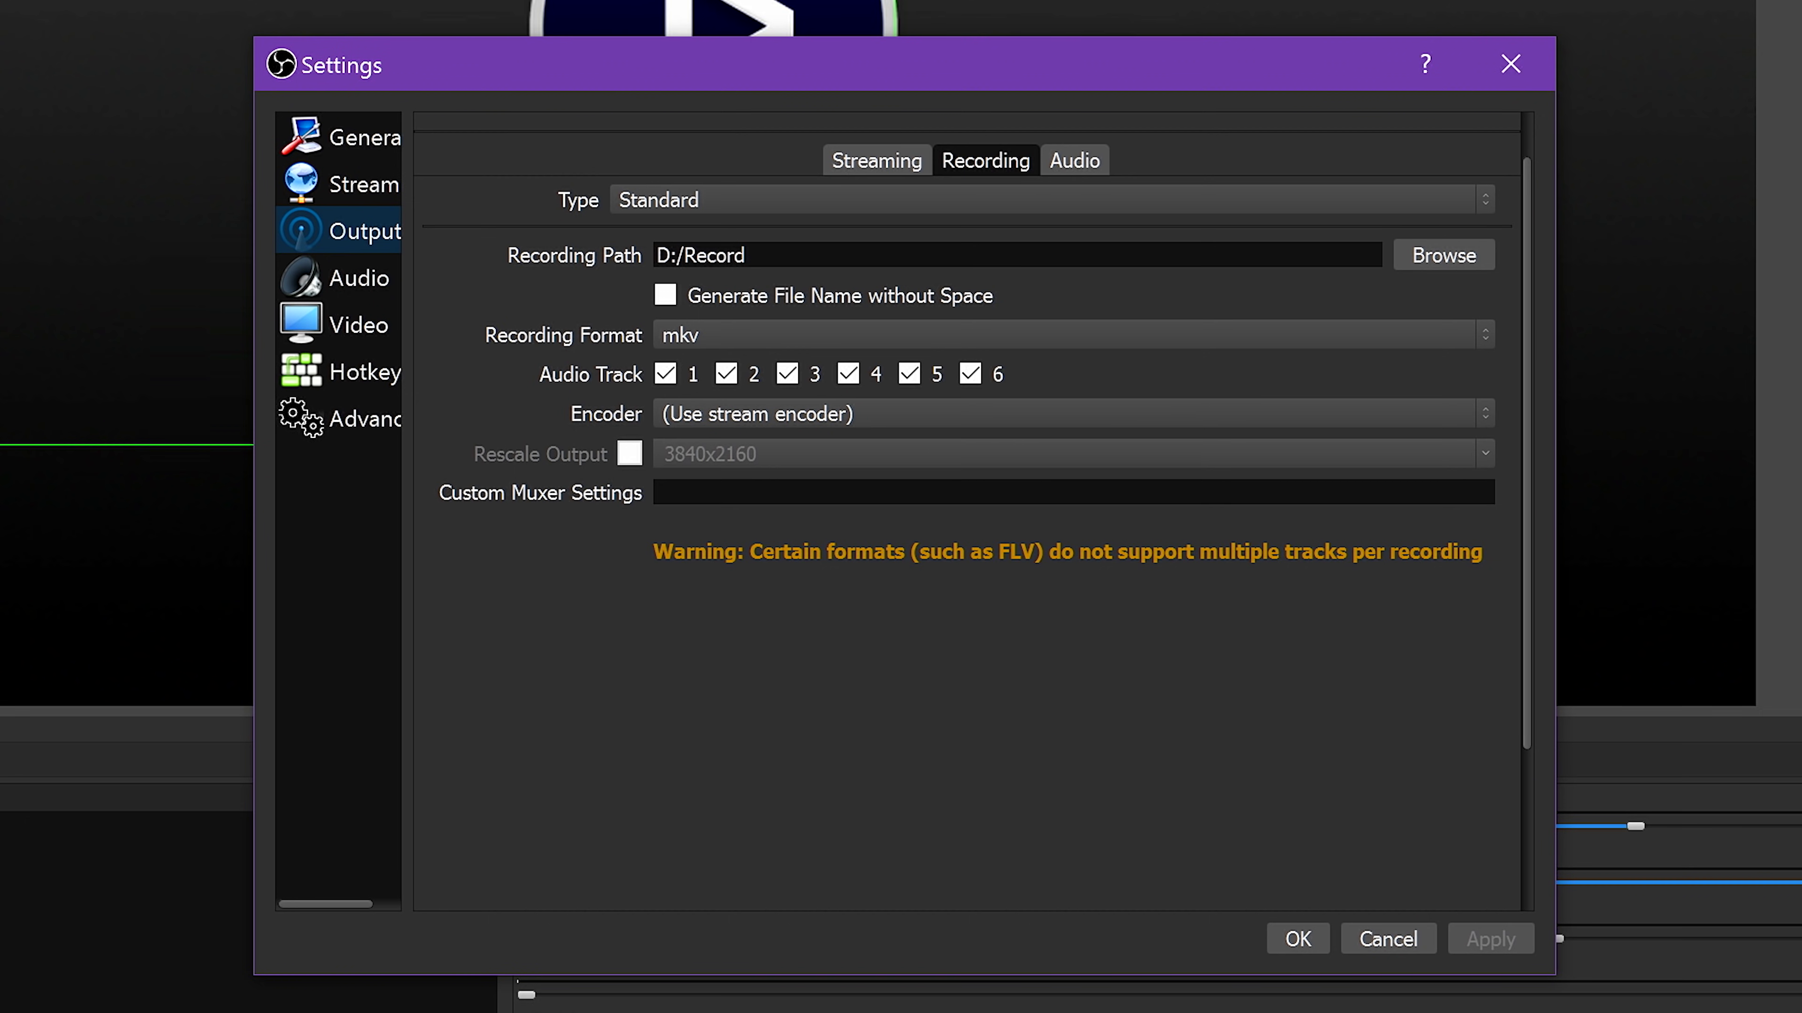
# Try x264 as the recording encoder again and settle on NVENC H.264
pyautogui.click(738, 411)
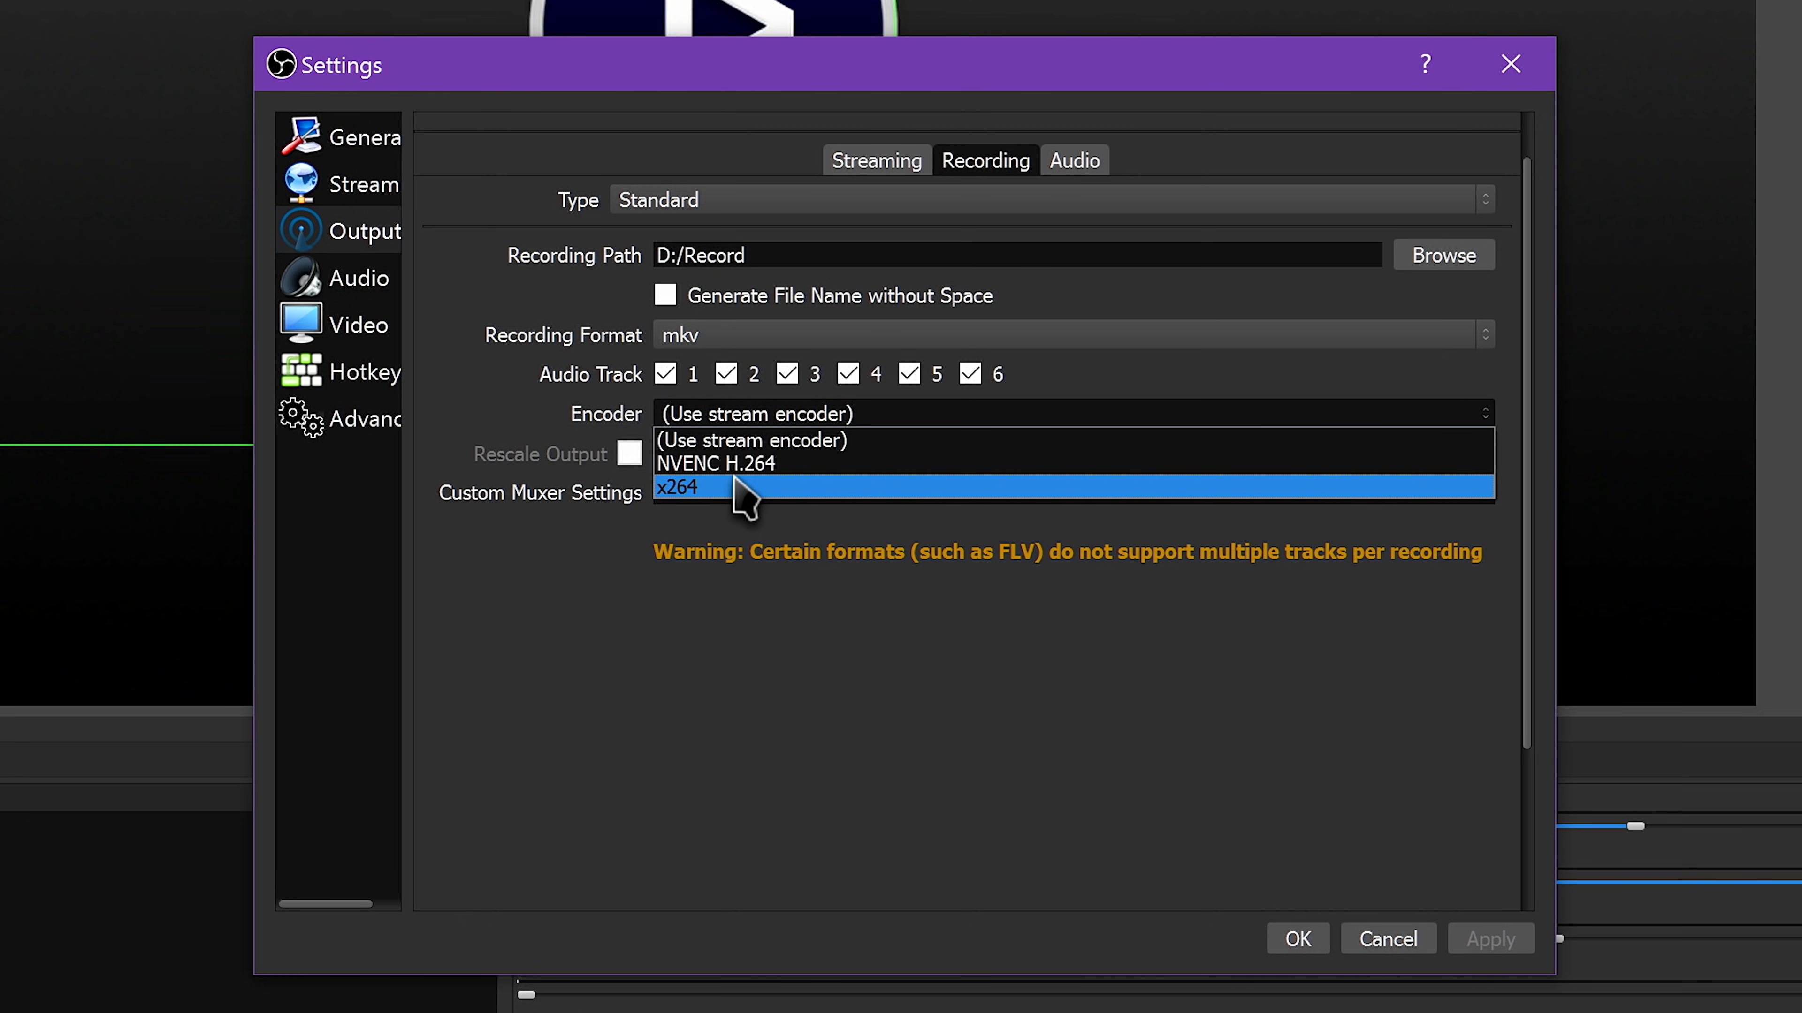
pyautogui.click(734, 486)
pyautogui.scroll(-1, 627, 580)
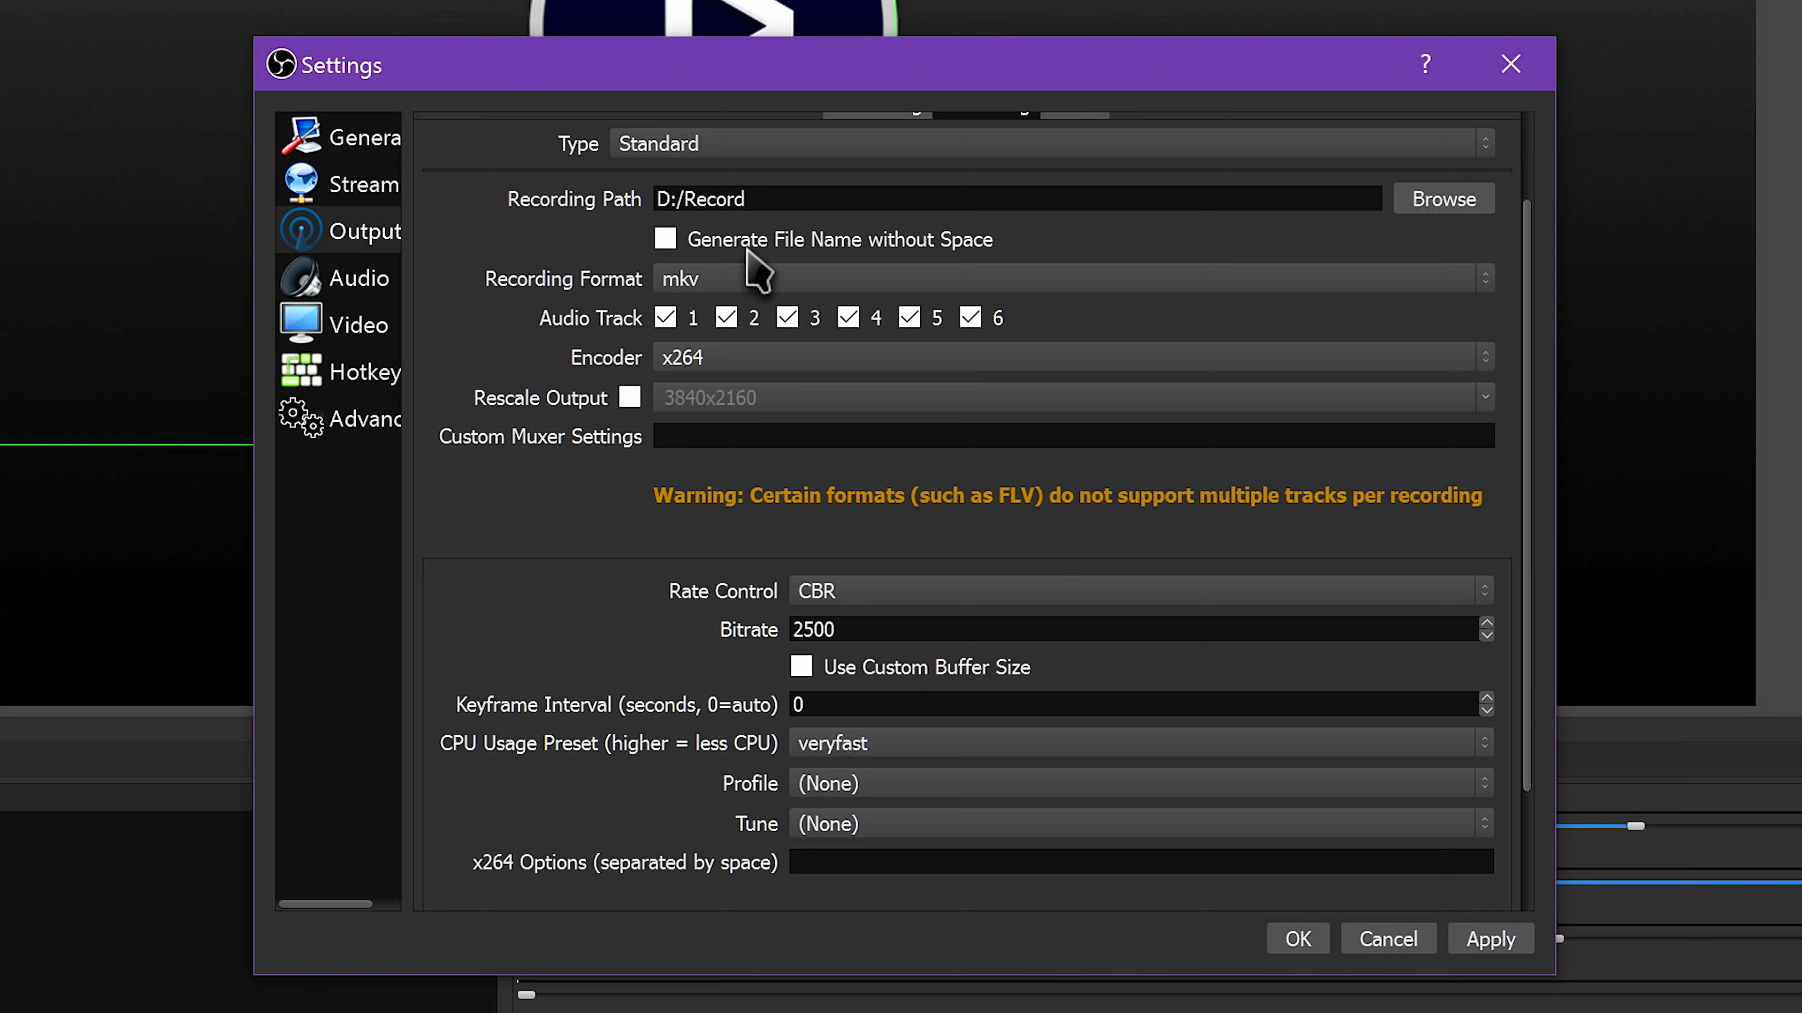
pyautogui.click(776, 359)
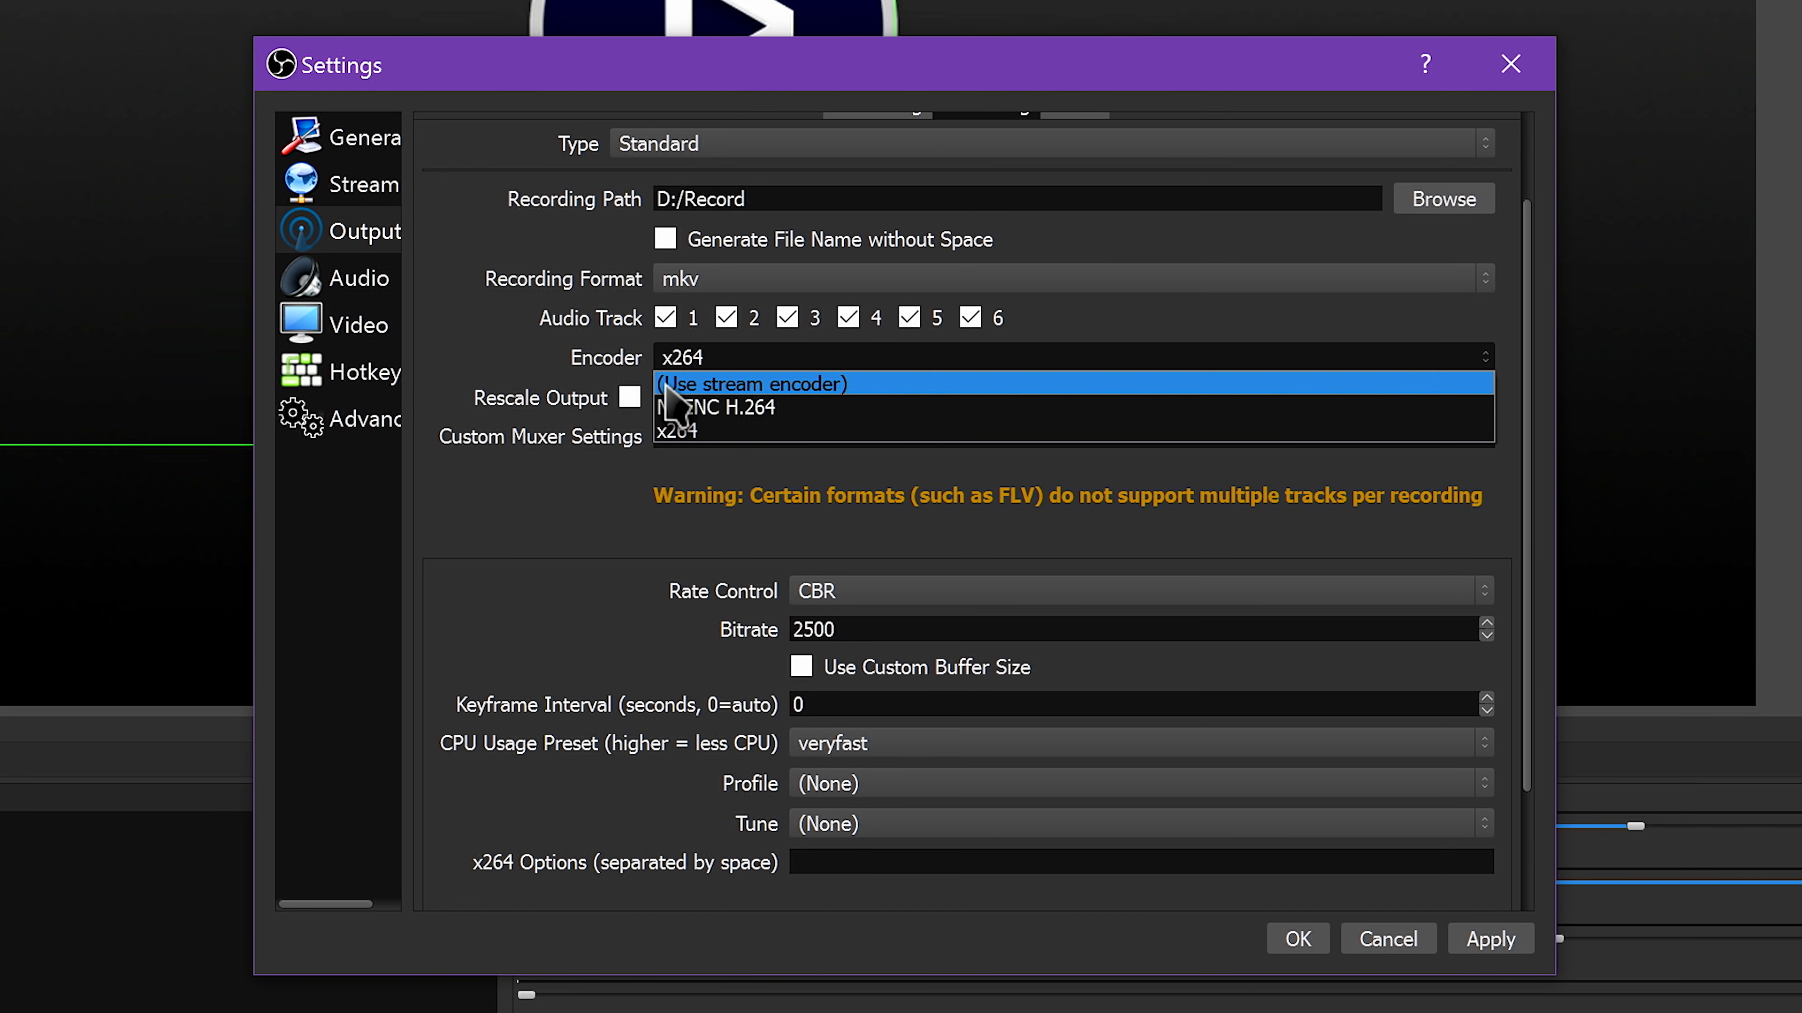
pyautogui.click(774, 408)
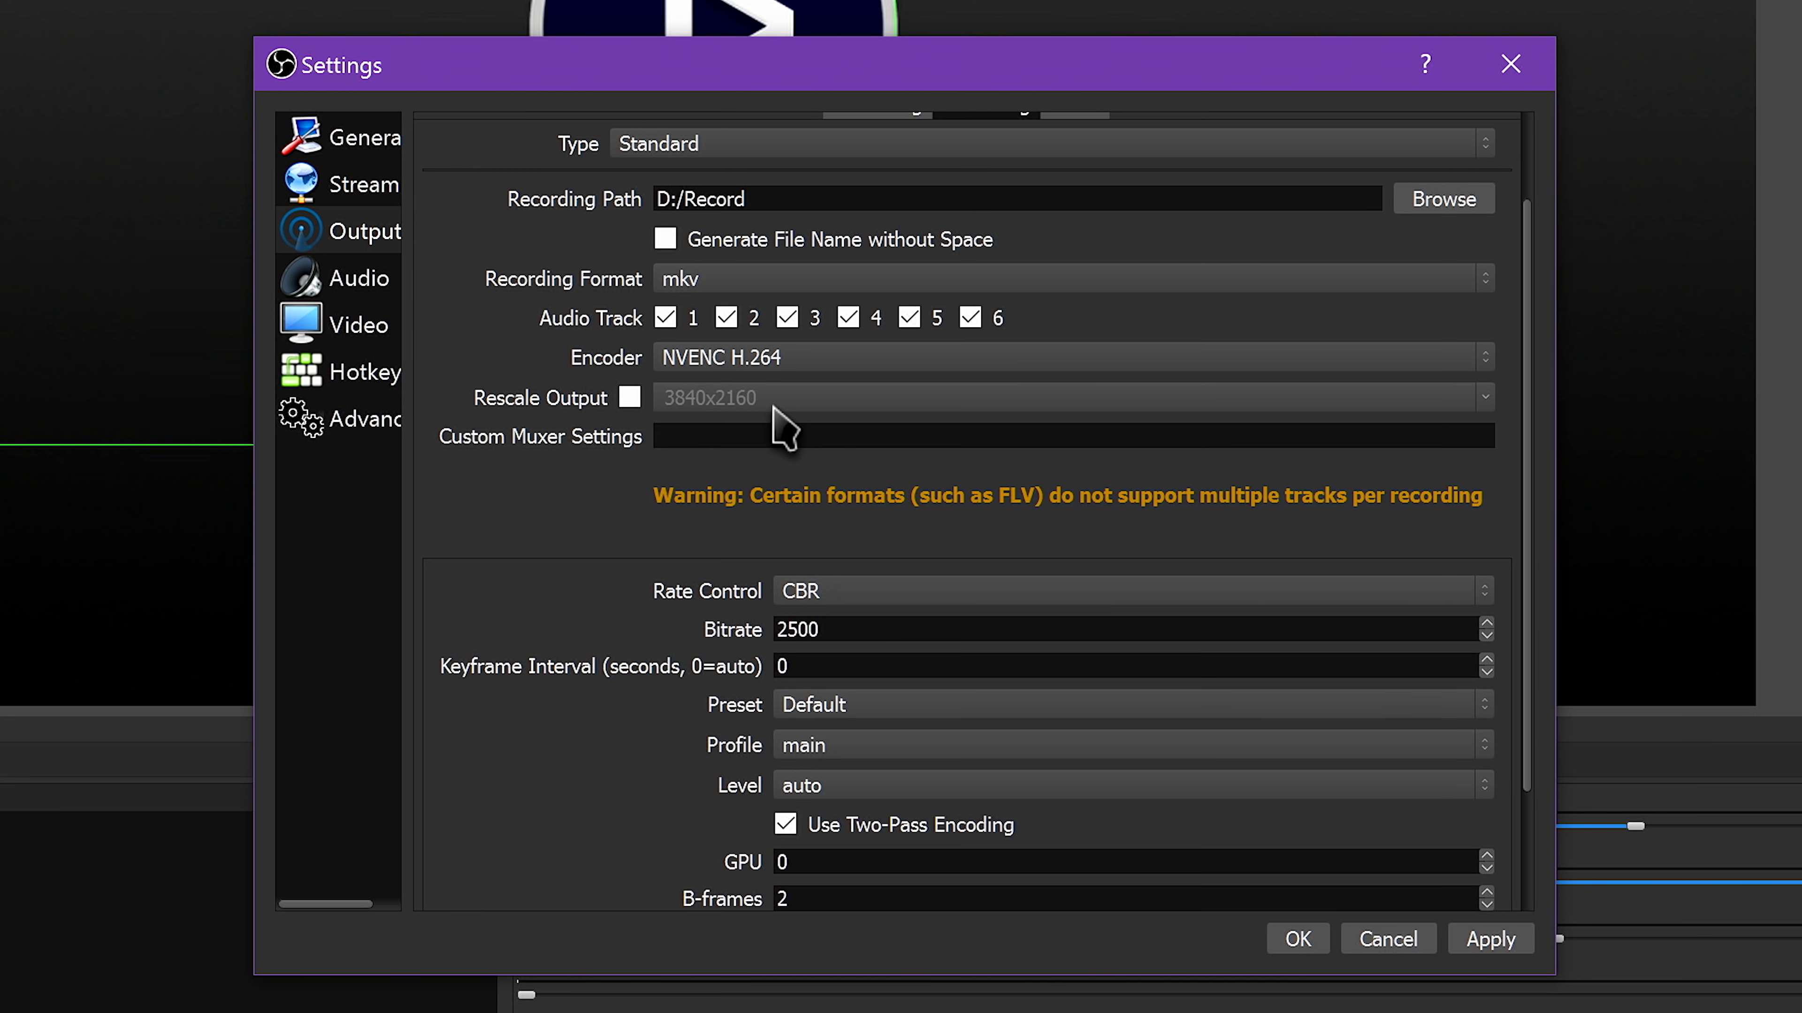
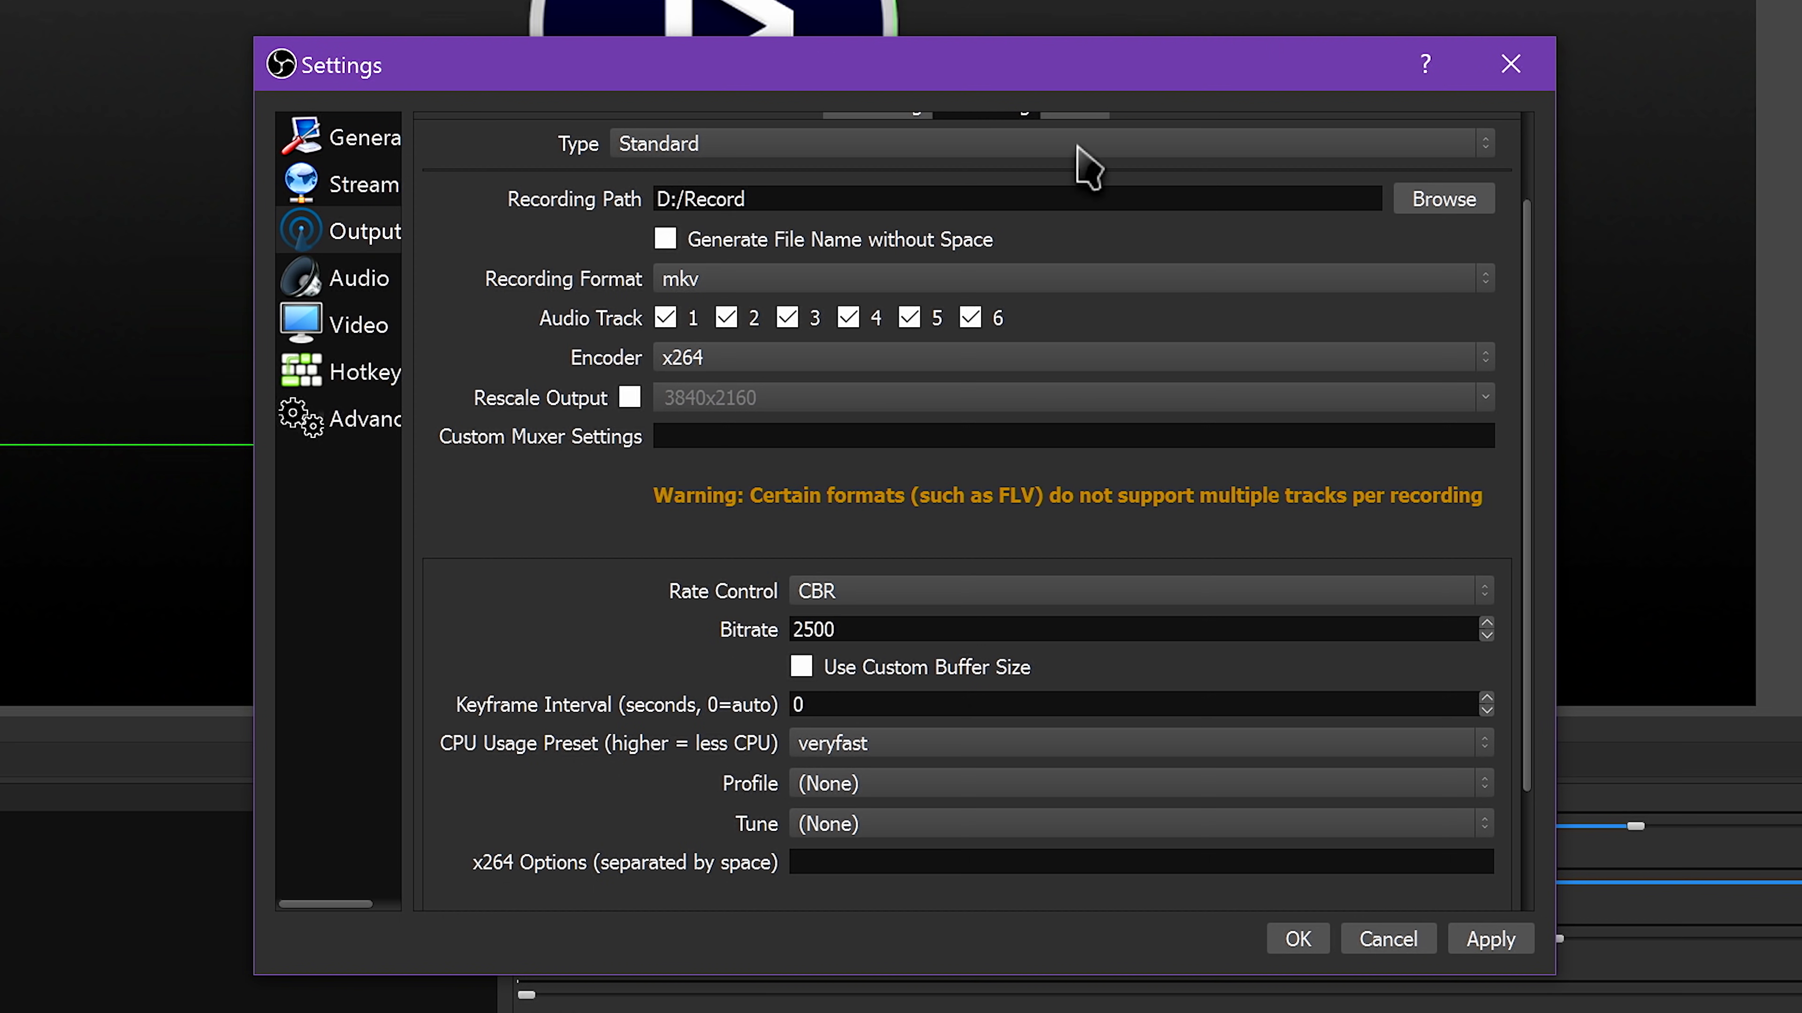
# Select NVENC H.264 as the recording encoder and check the canvas and output resolutions in the video settings
pyautogui.click(784, 358)
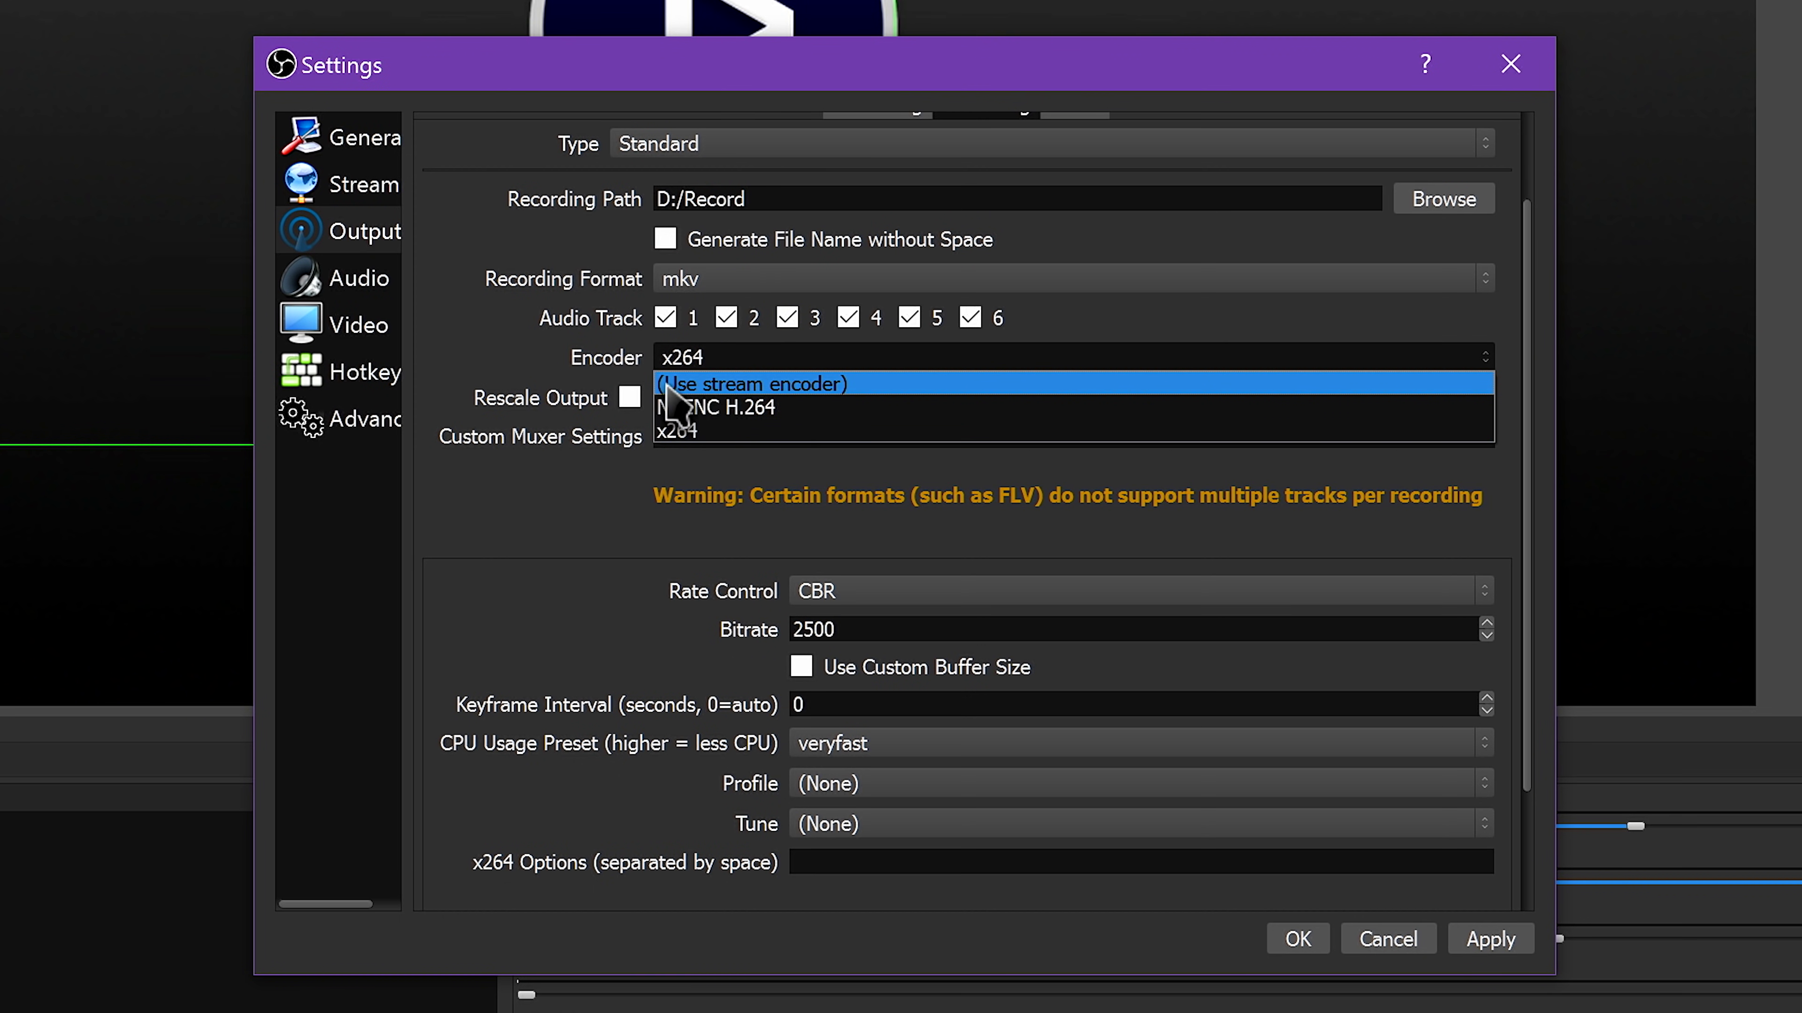
pyautogui.click(783, 410)
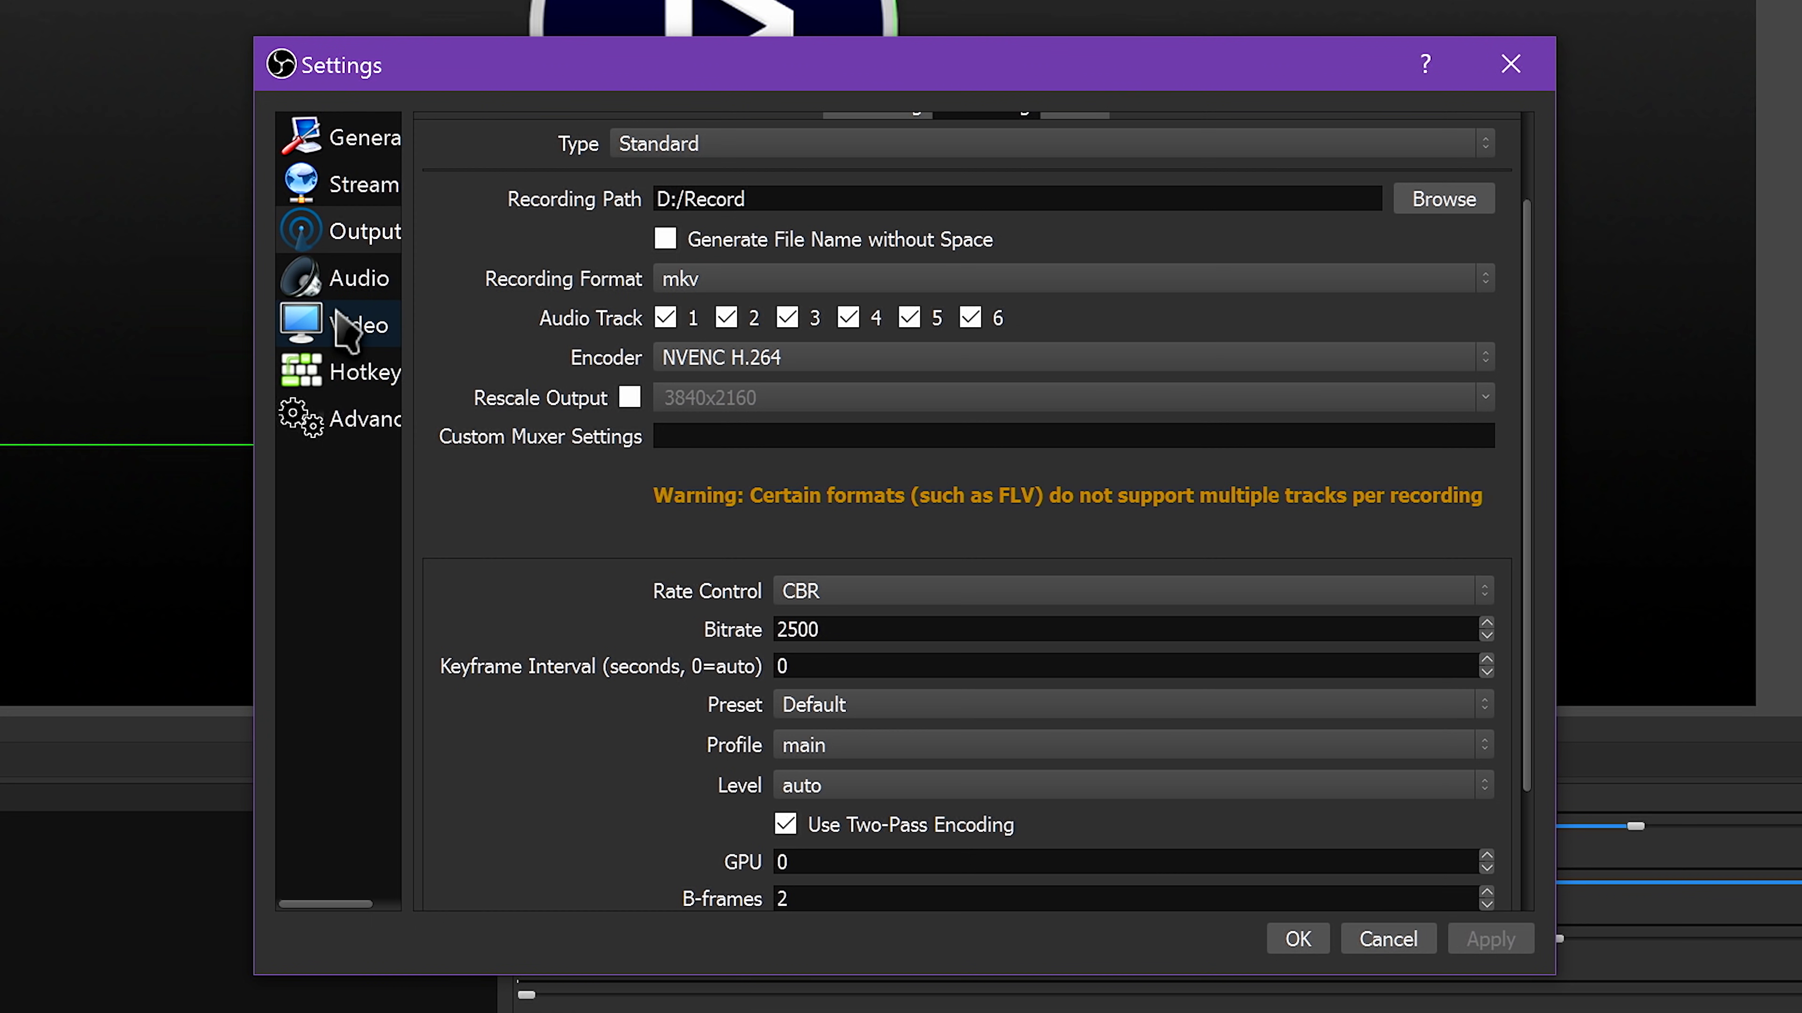
pyautogui.click(354, 324)
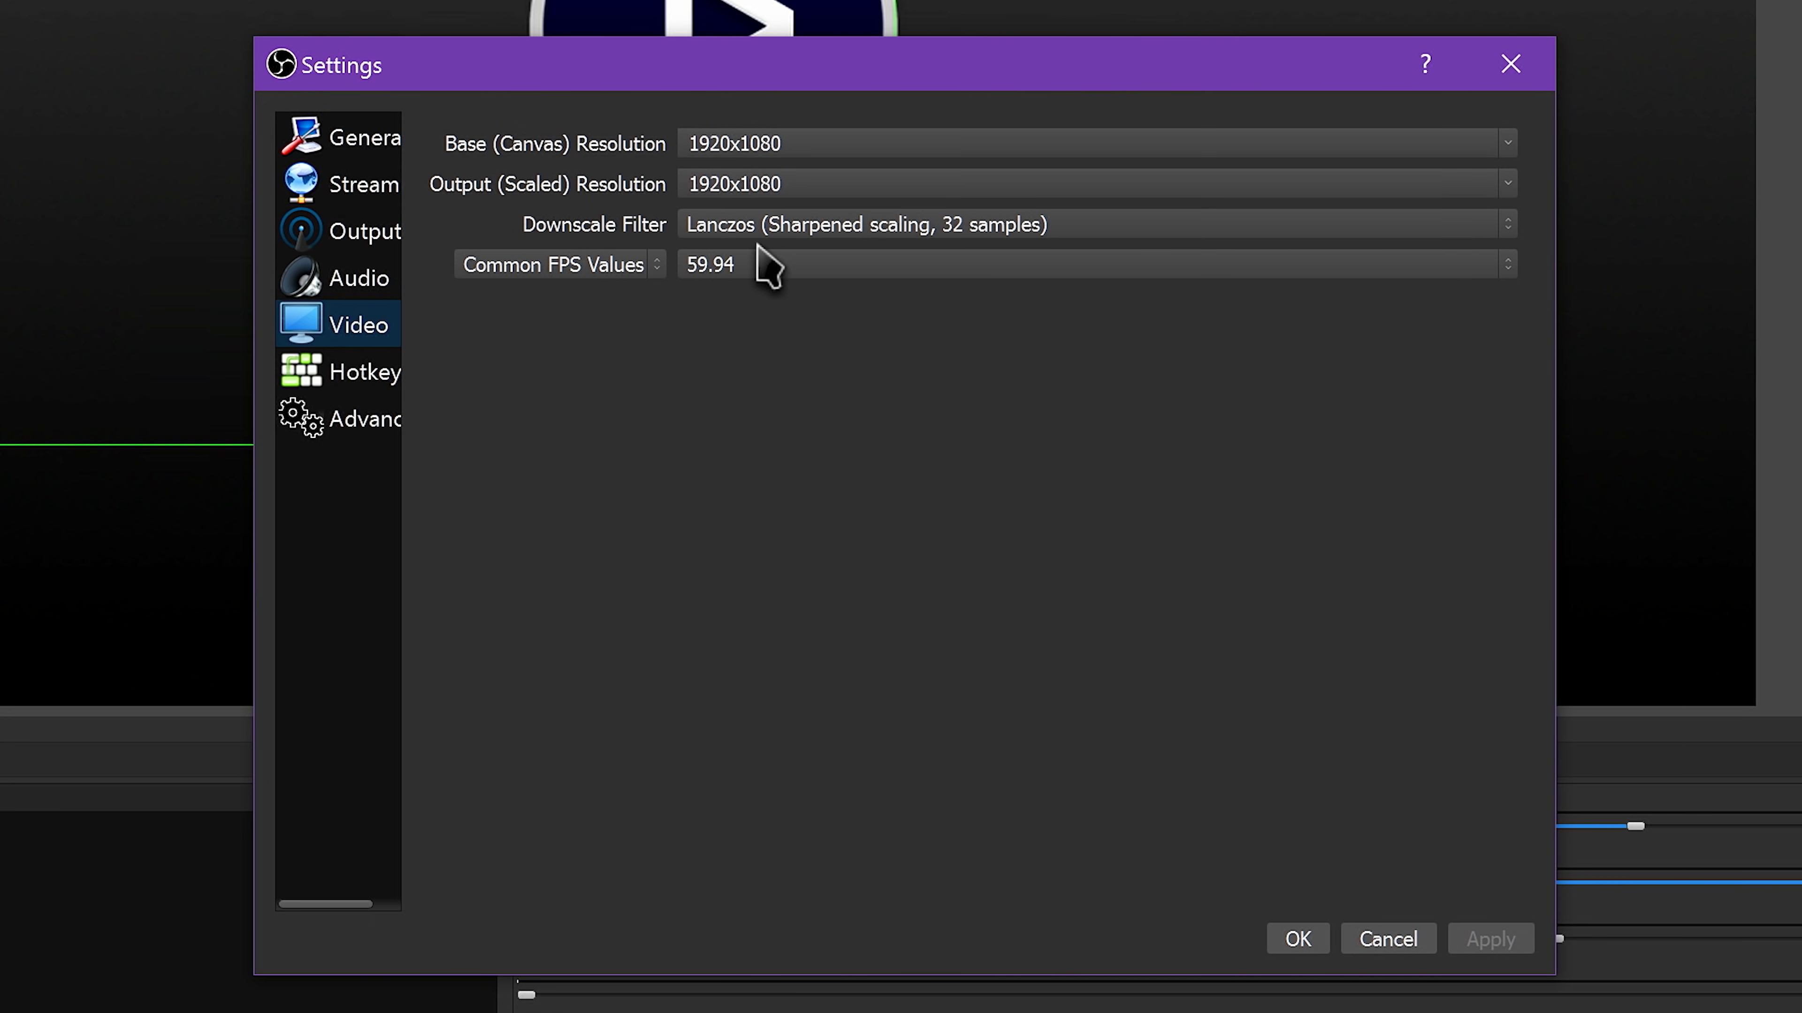
pyautogui.click(365, 231)
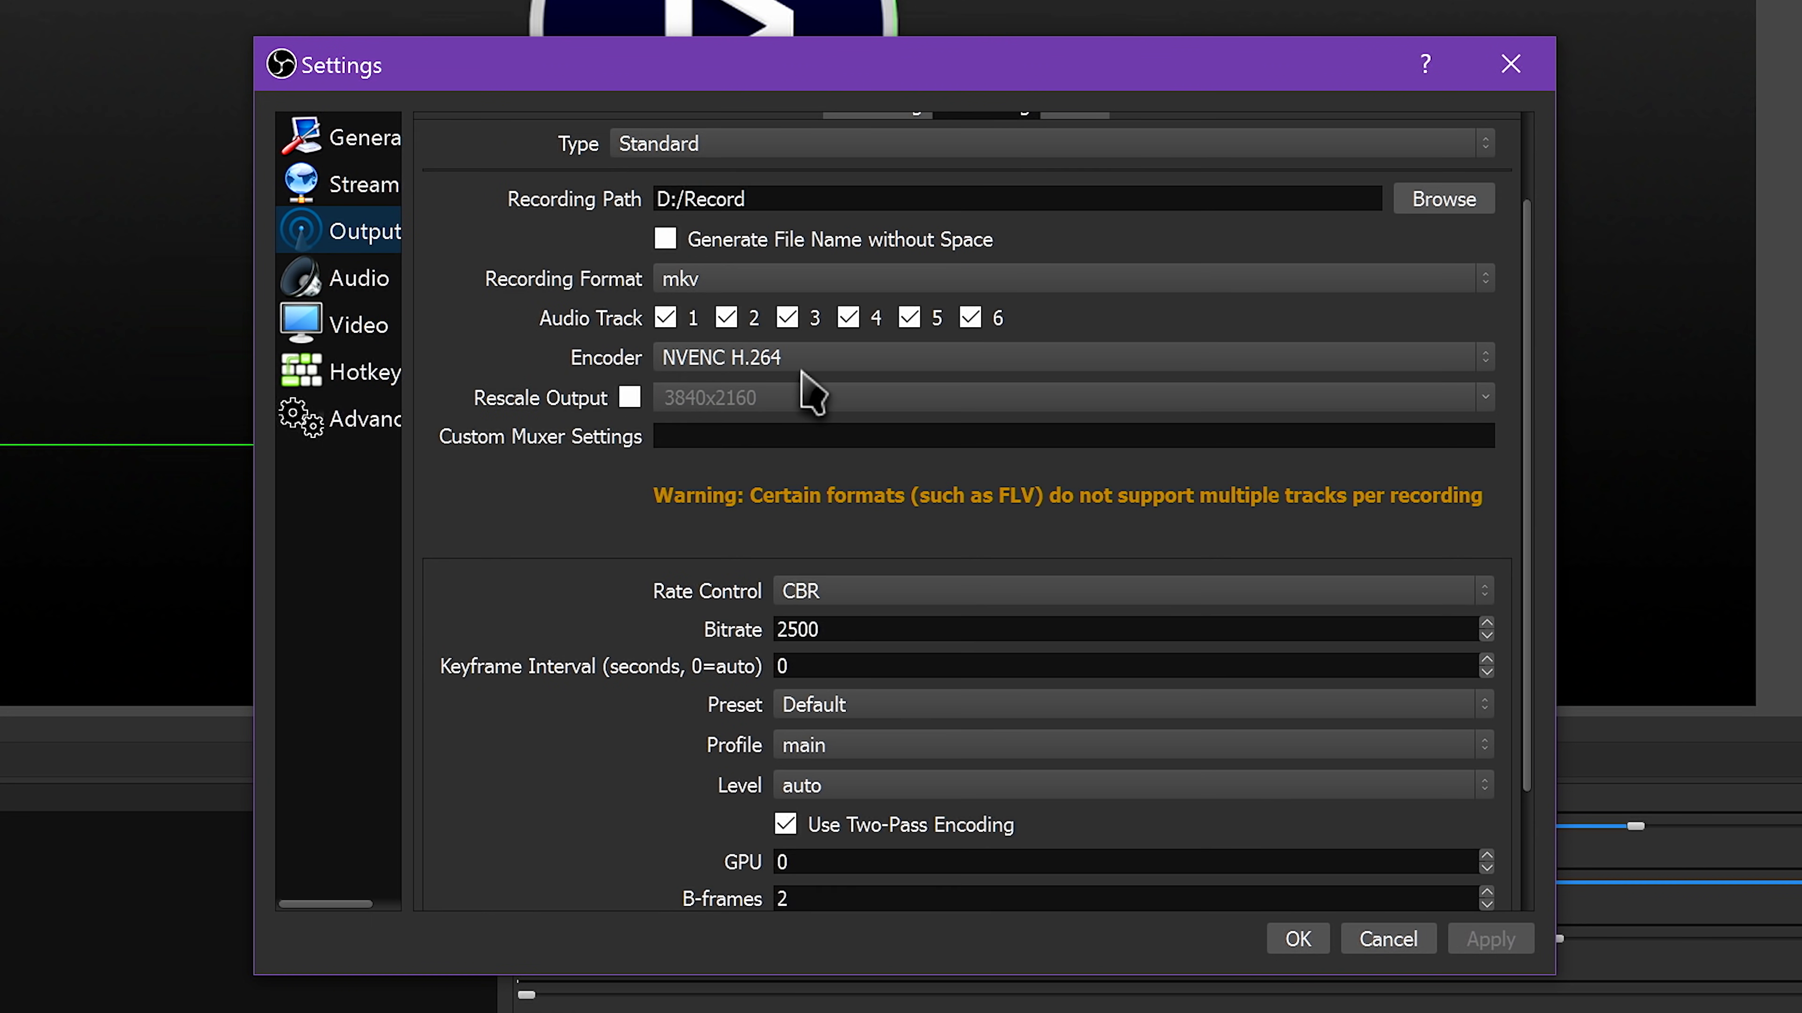
# Try rescaling the recording output to 1920x1080 and turn rescaling back off
pyautogui.click(639, 399)
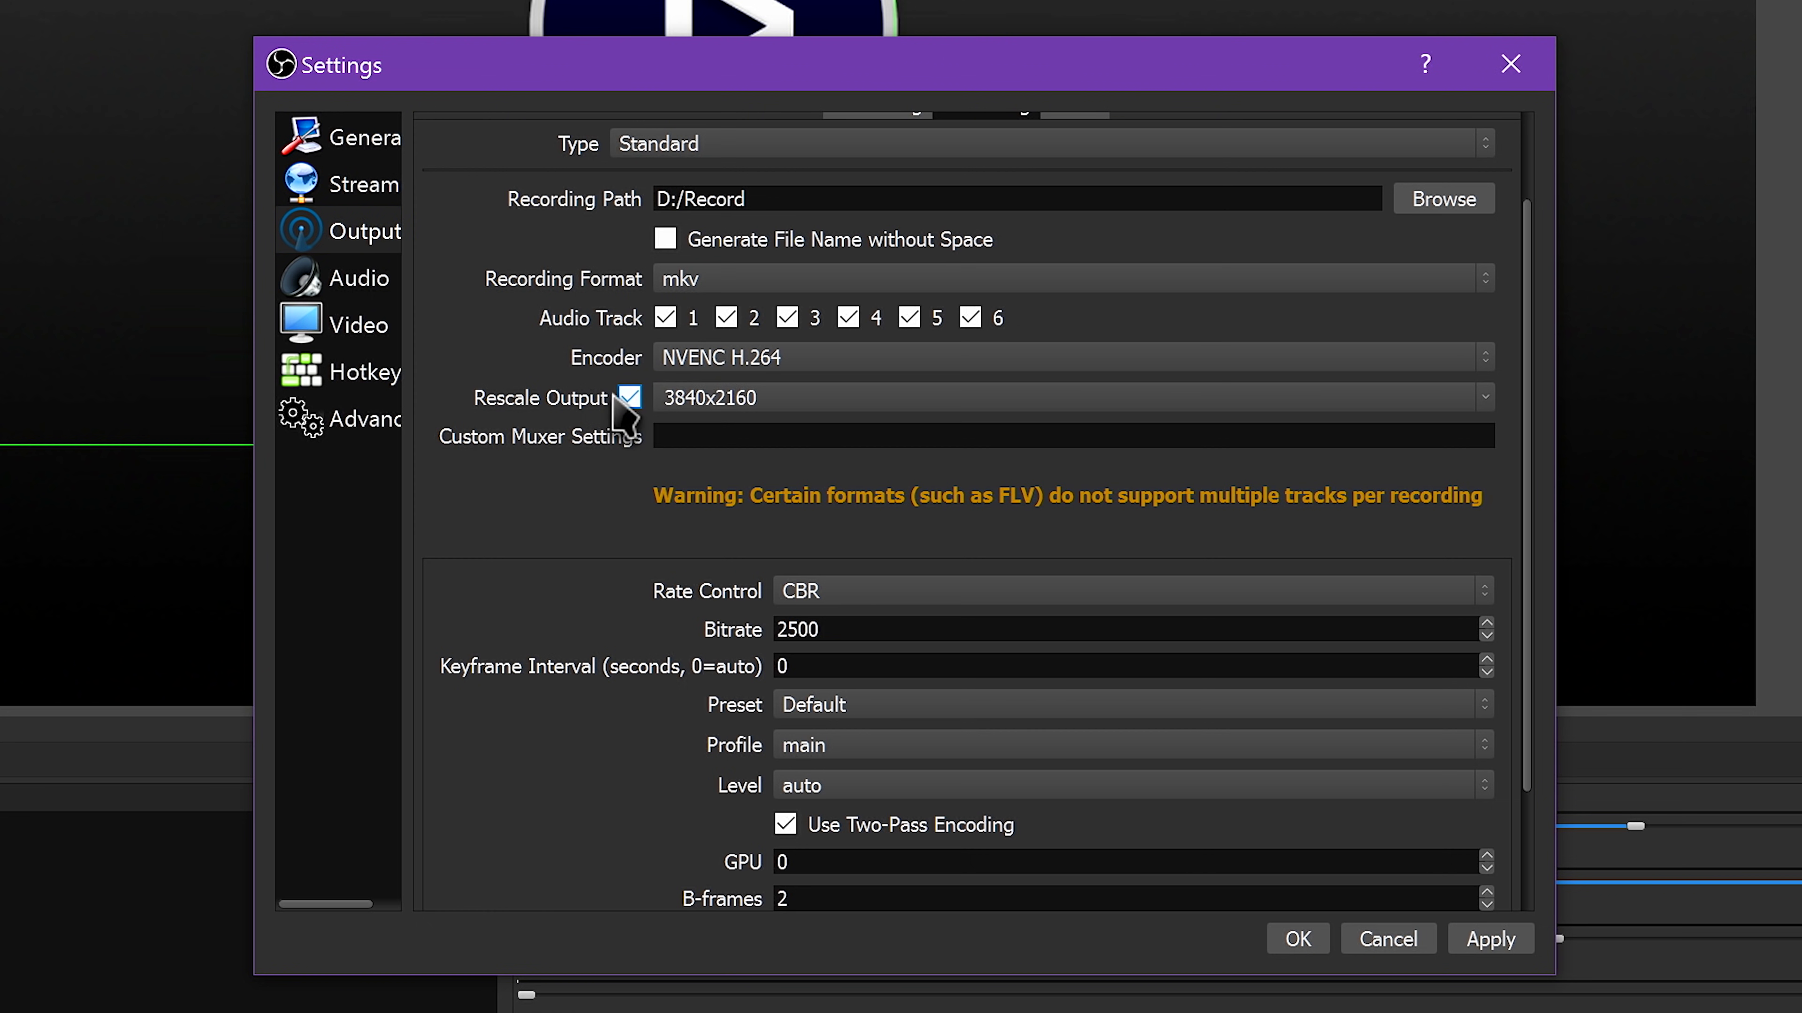
pyautogui.click(1486, 398)
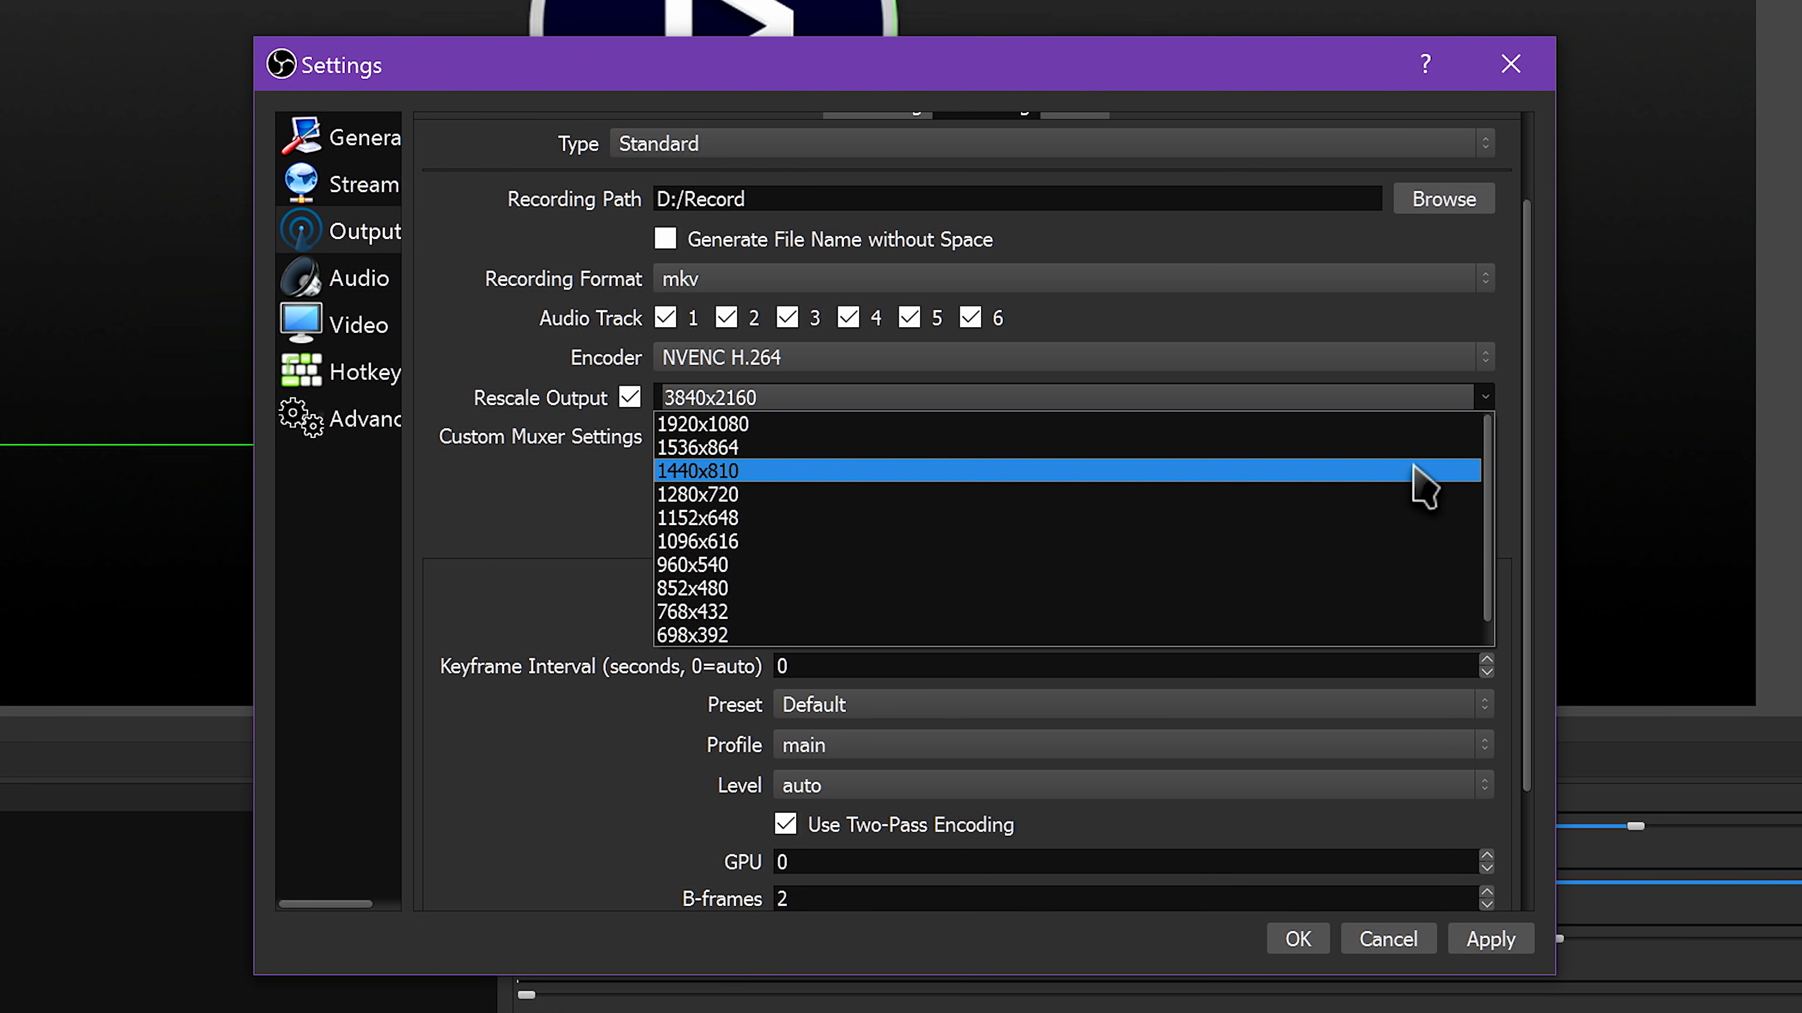
pyautogui.click(1246, 425)
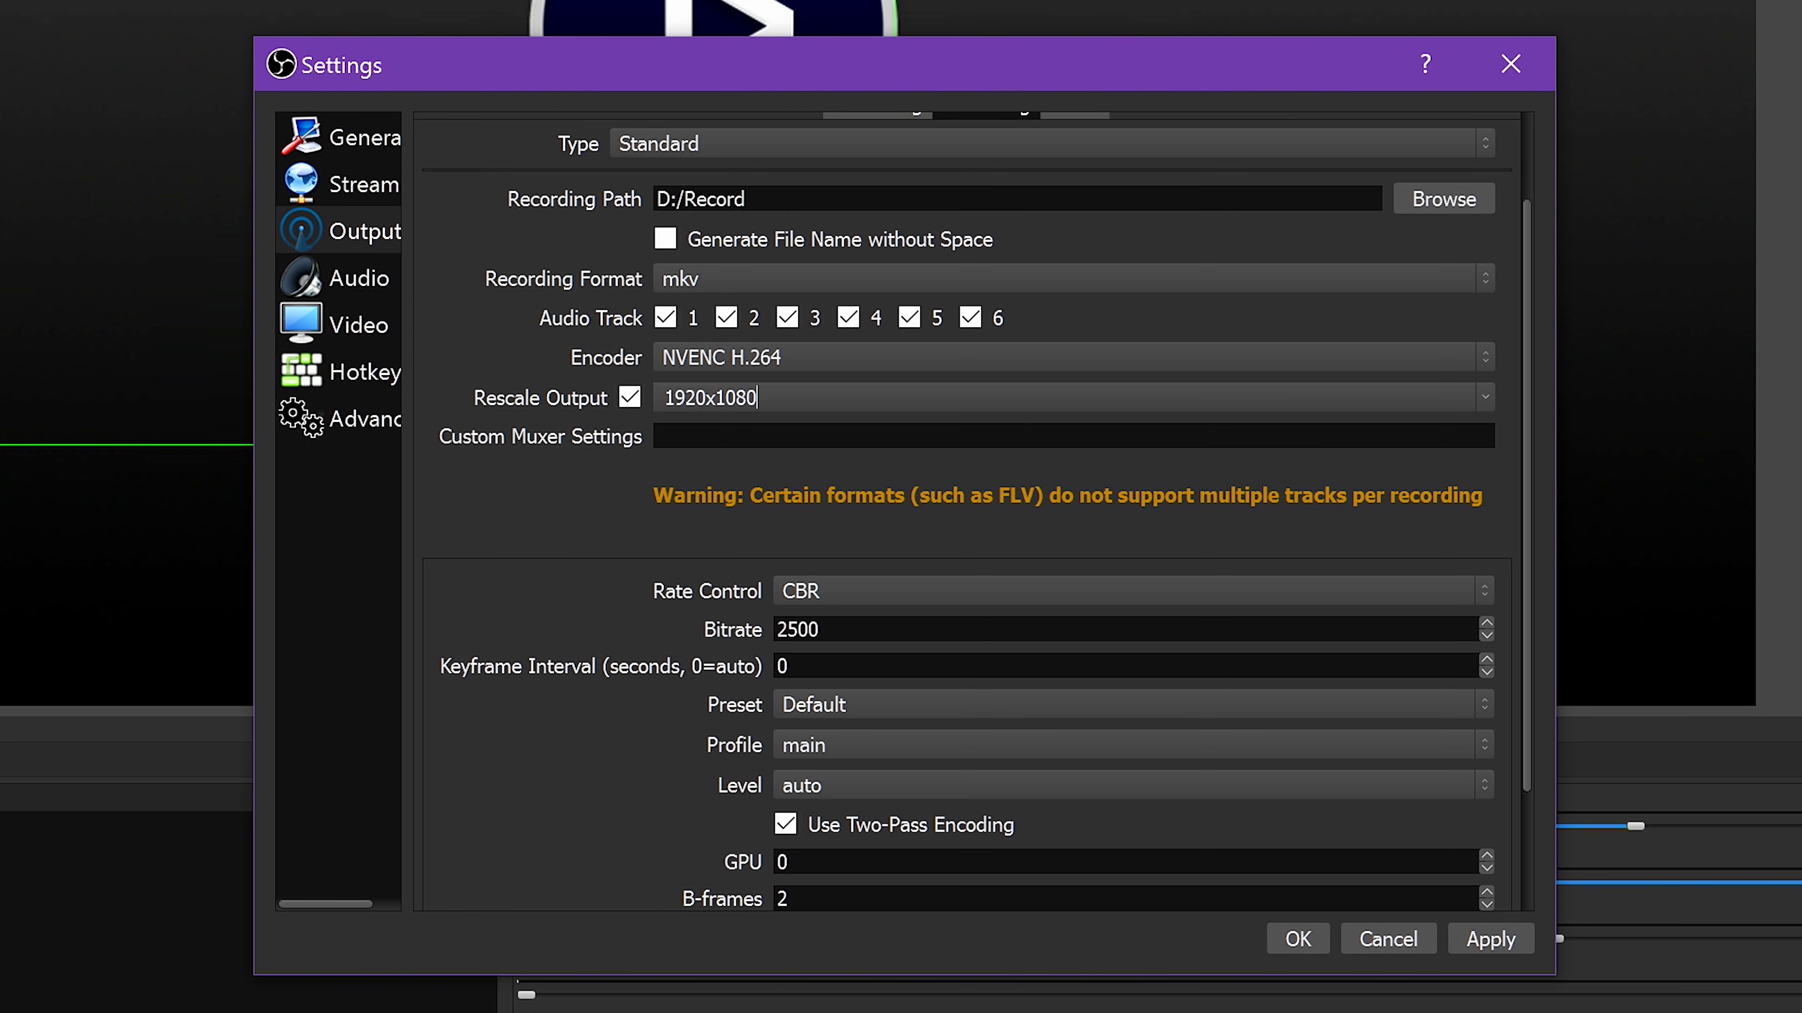
pyautogui.click(629, 398)
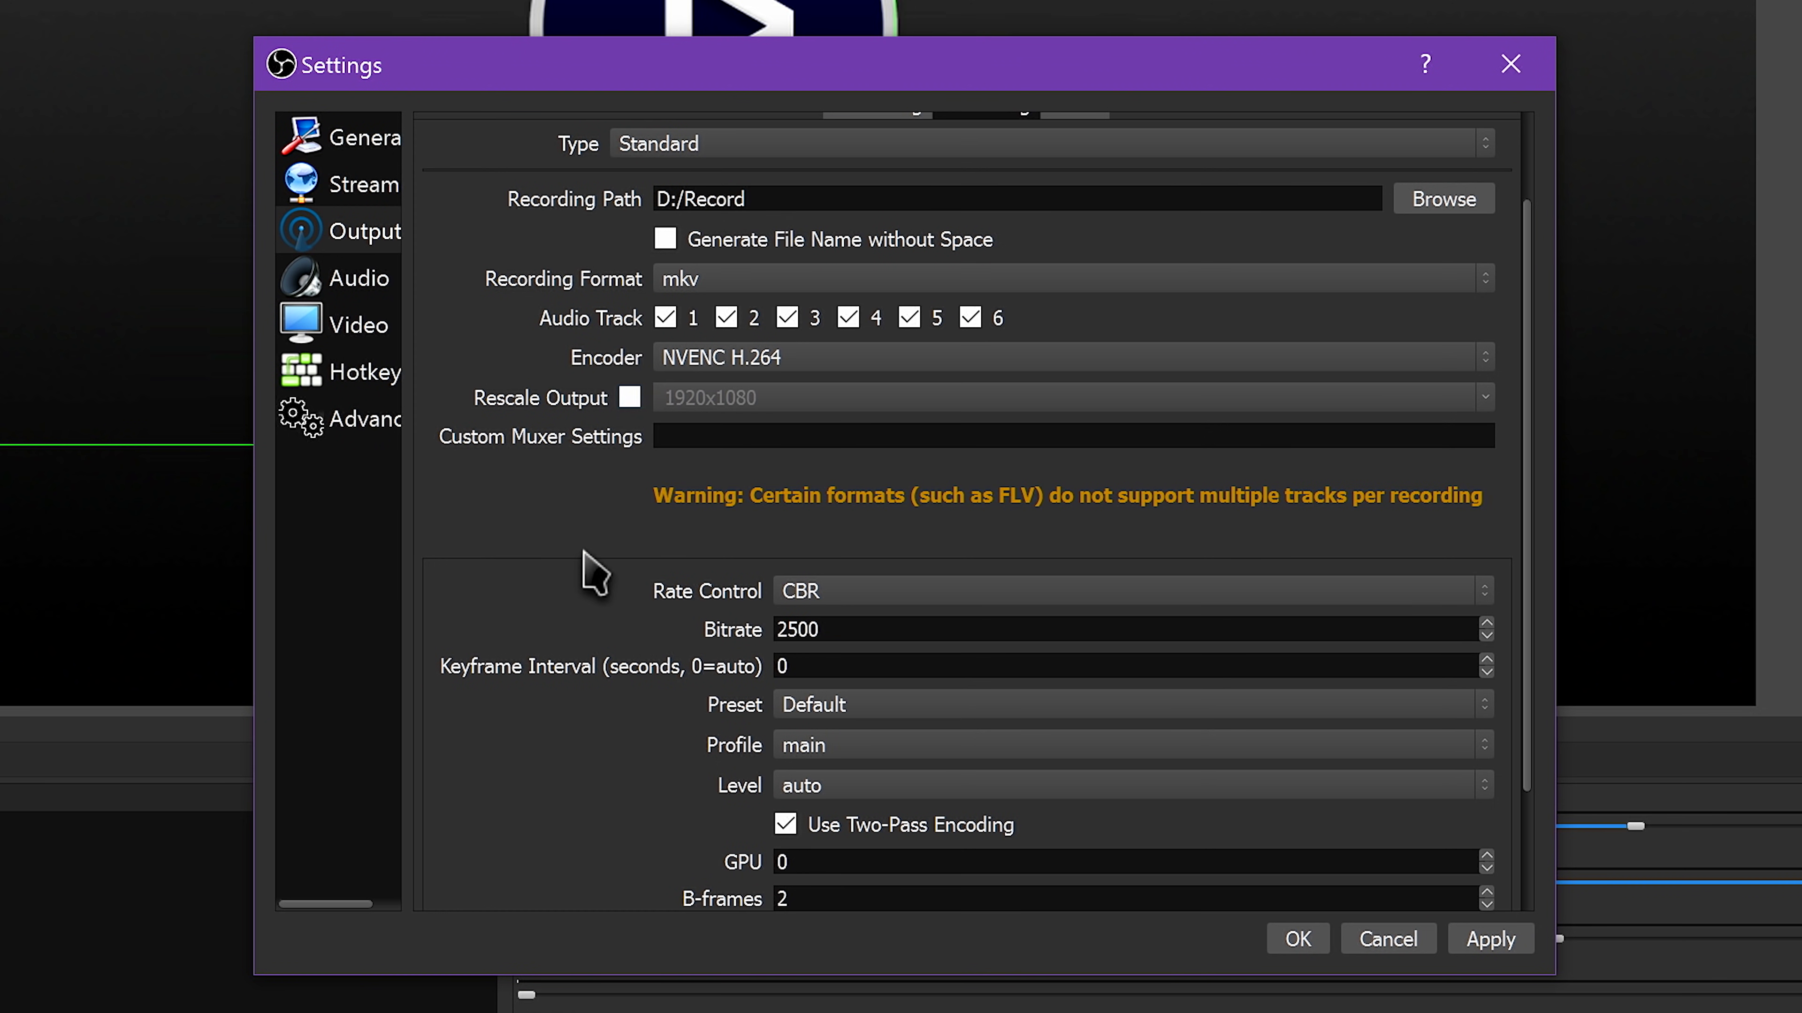
pyautogui.click(937, 436)
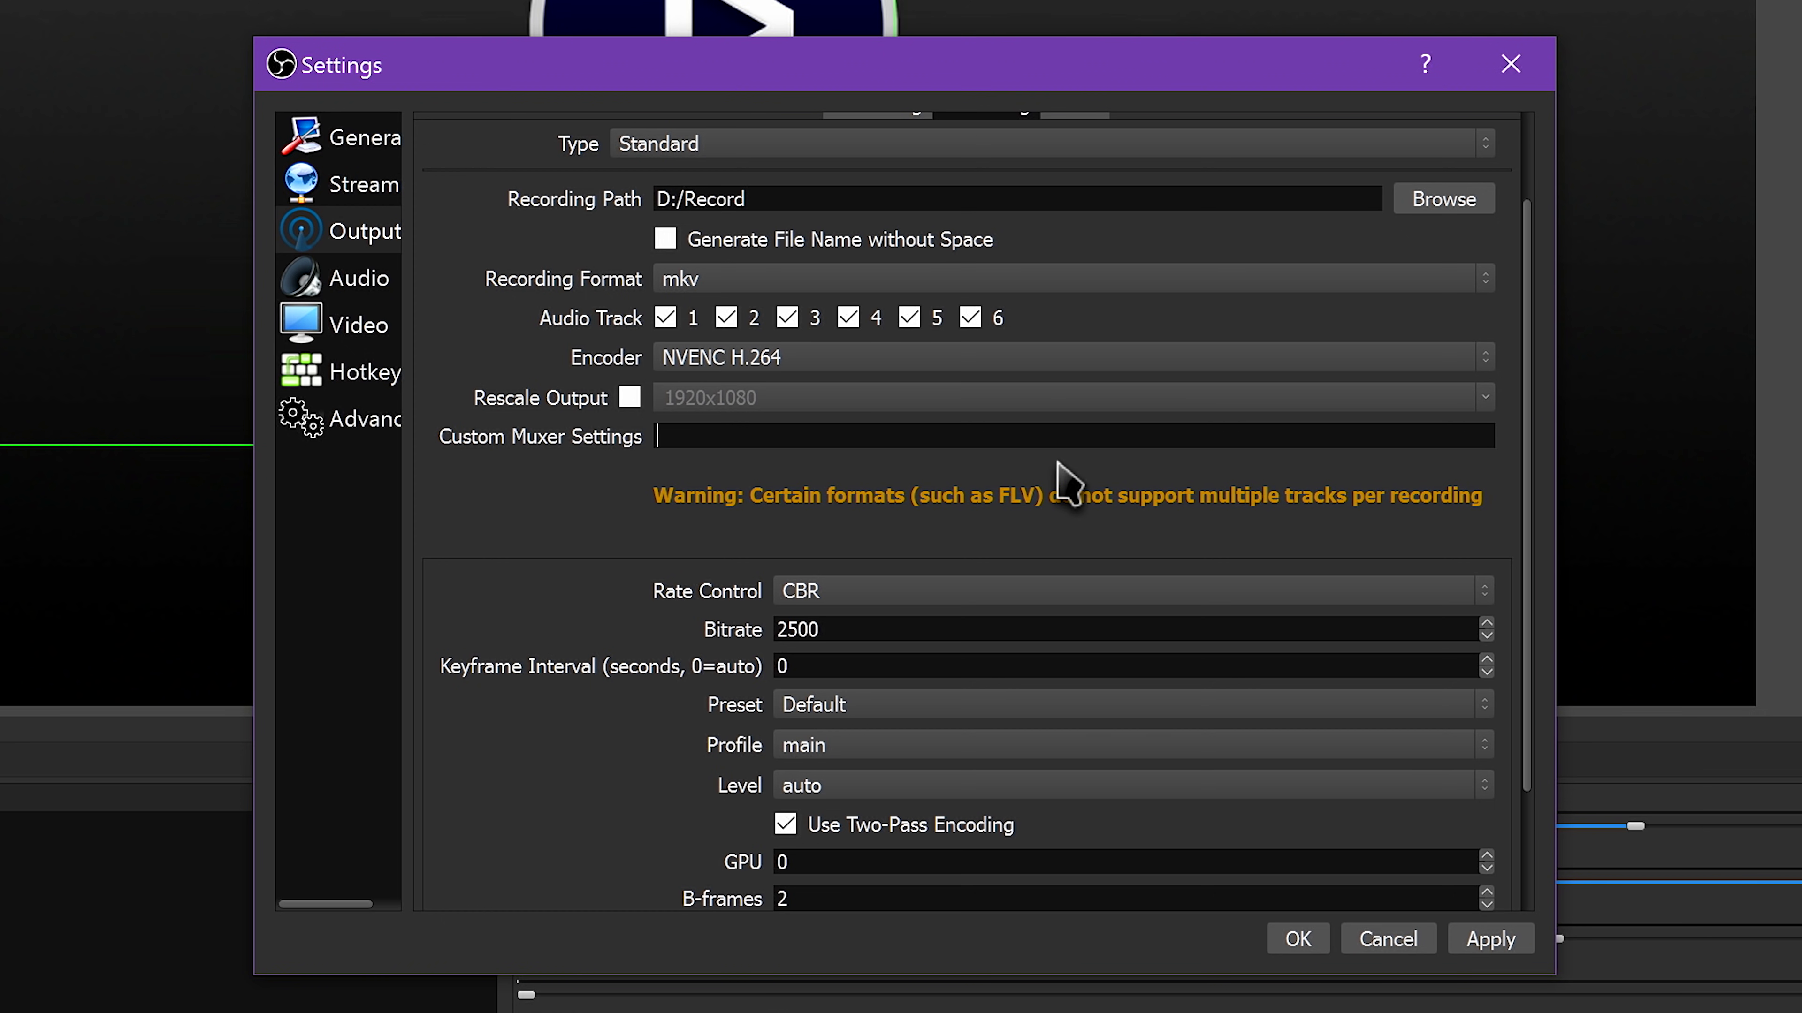
# Try VBR as the NVENC rate control and switch it back to CBR
pyautogui.scroll(-2, 641, 505)
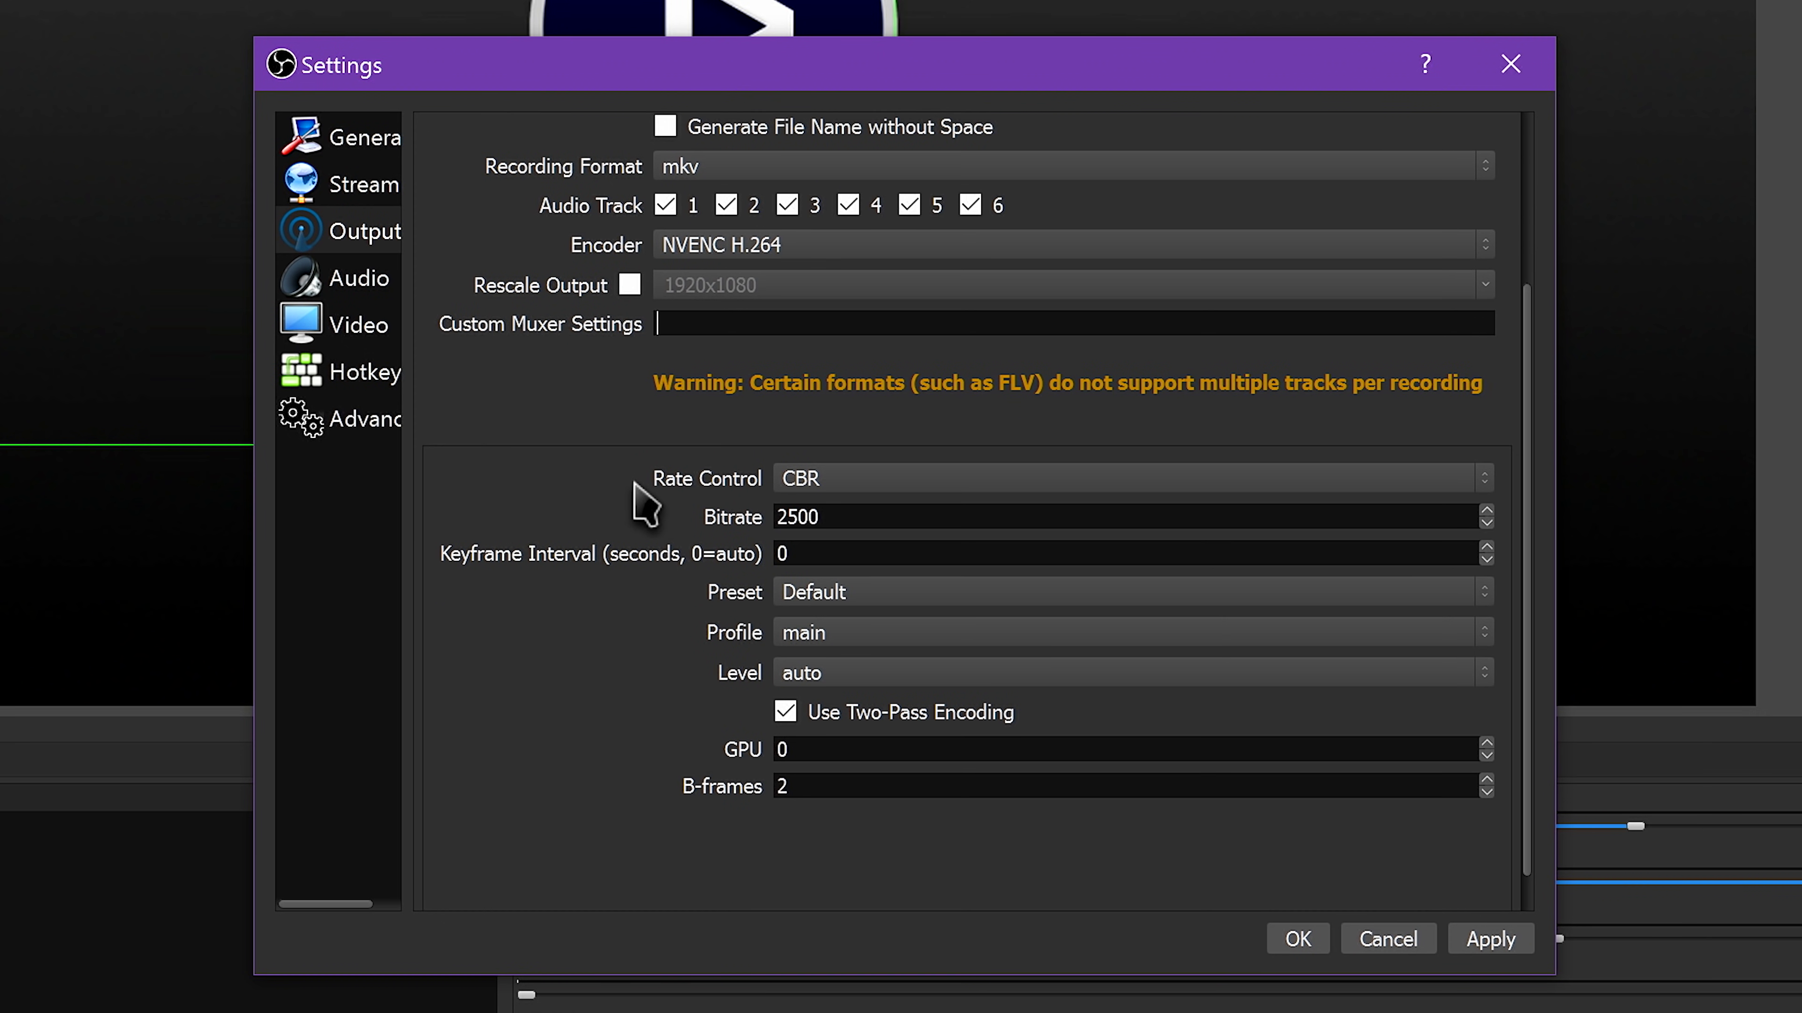
pyautogui.click(892, 478)
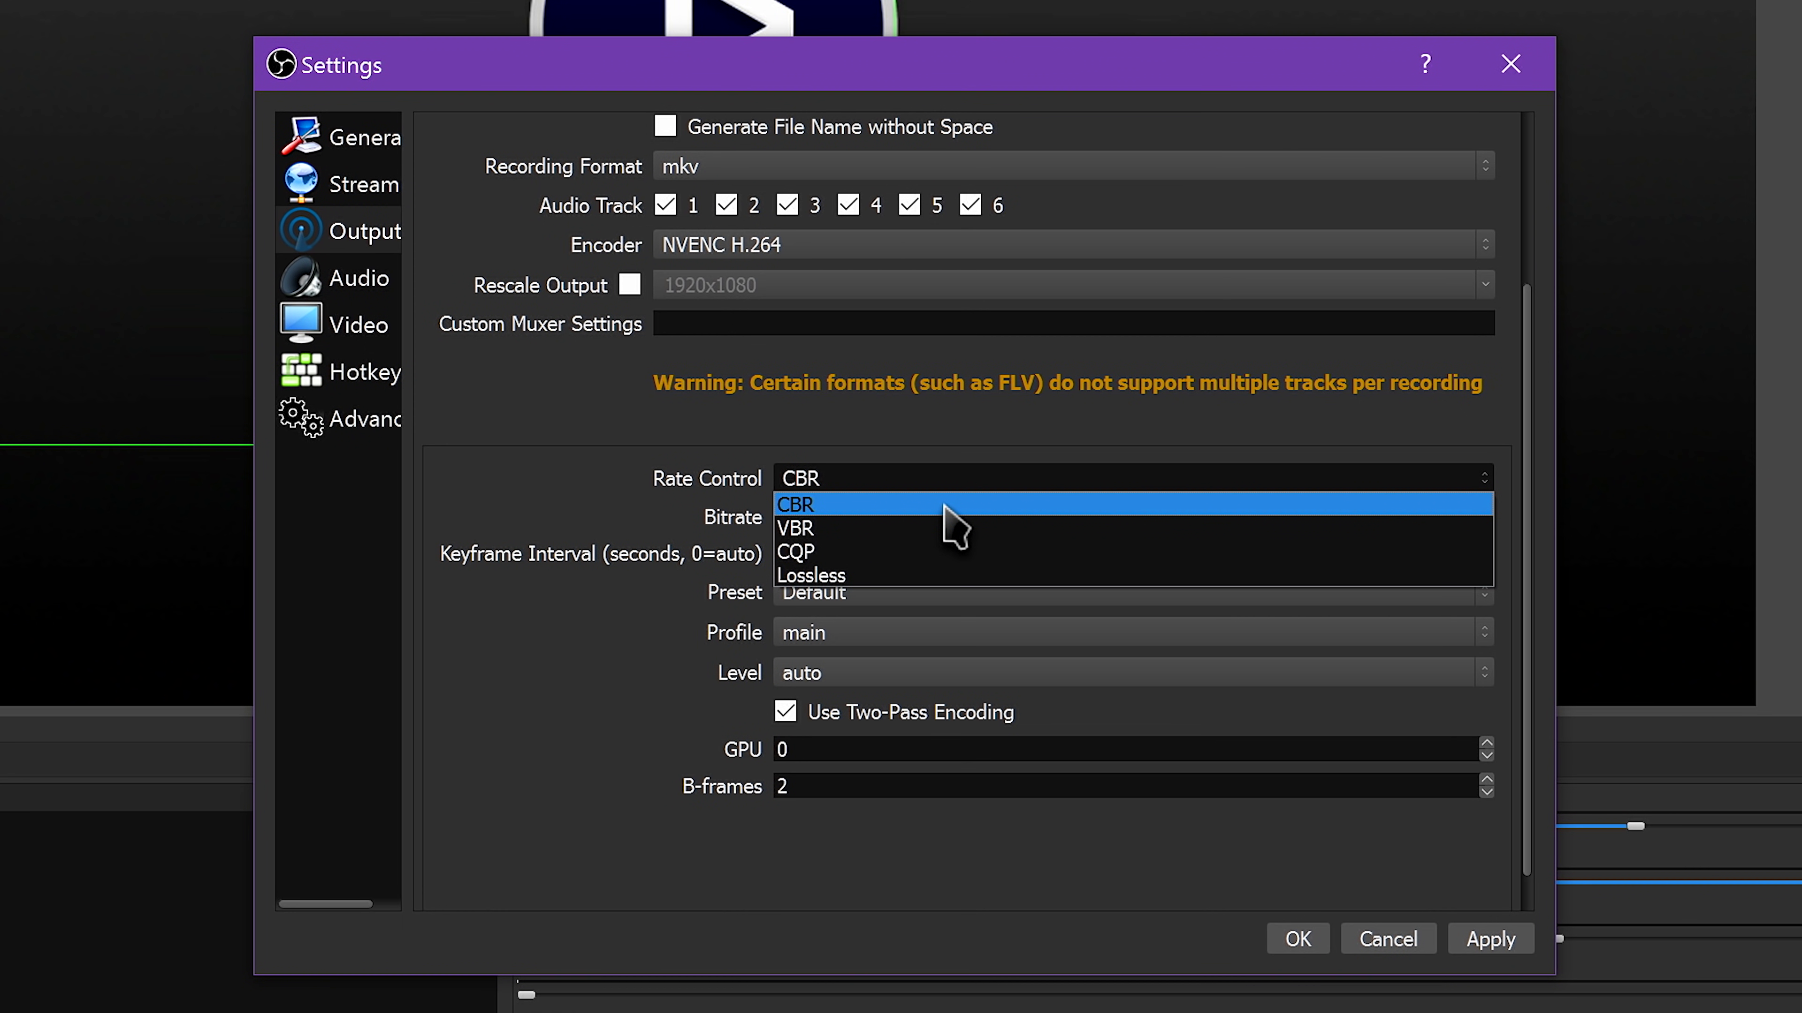
pyautogui.click(950, 544)
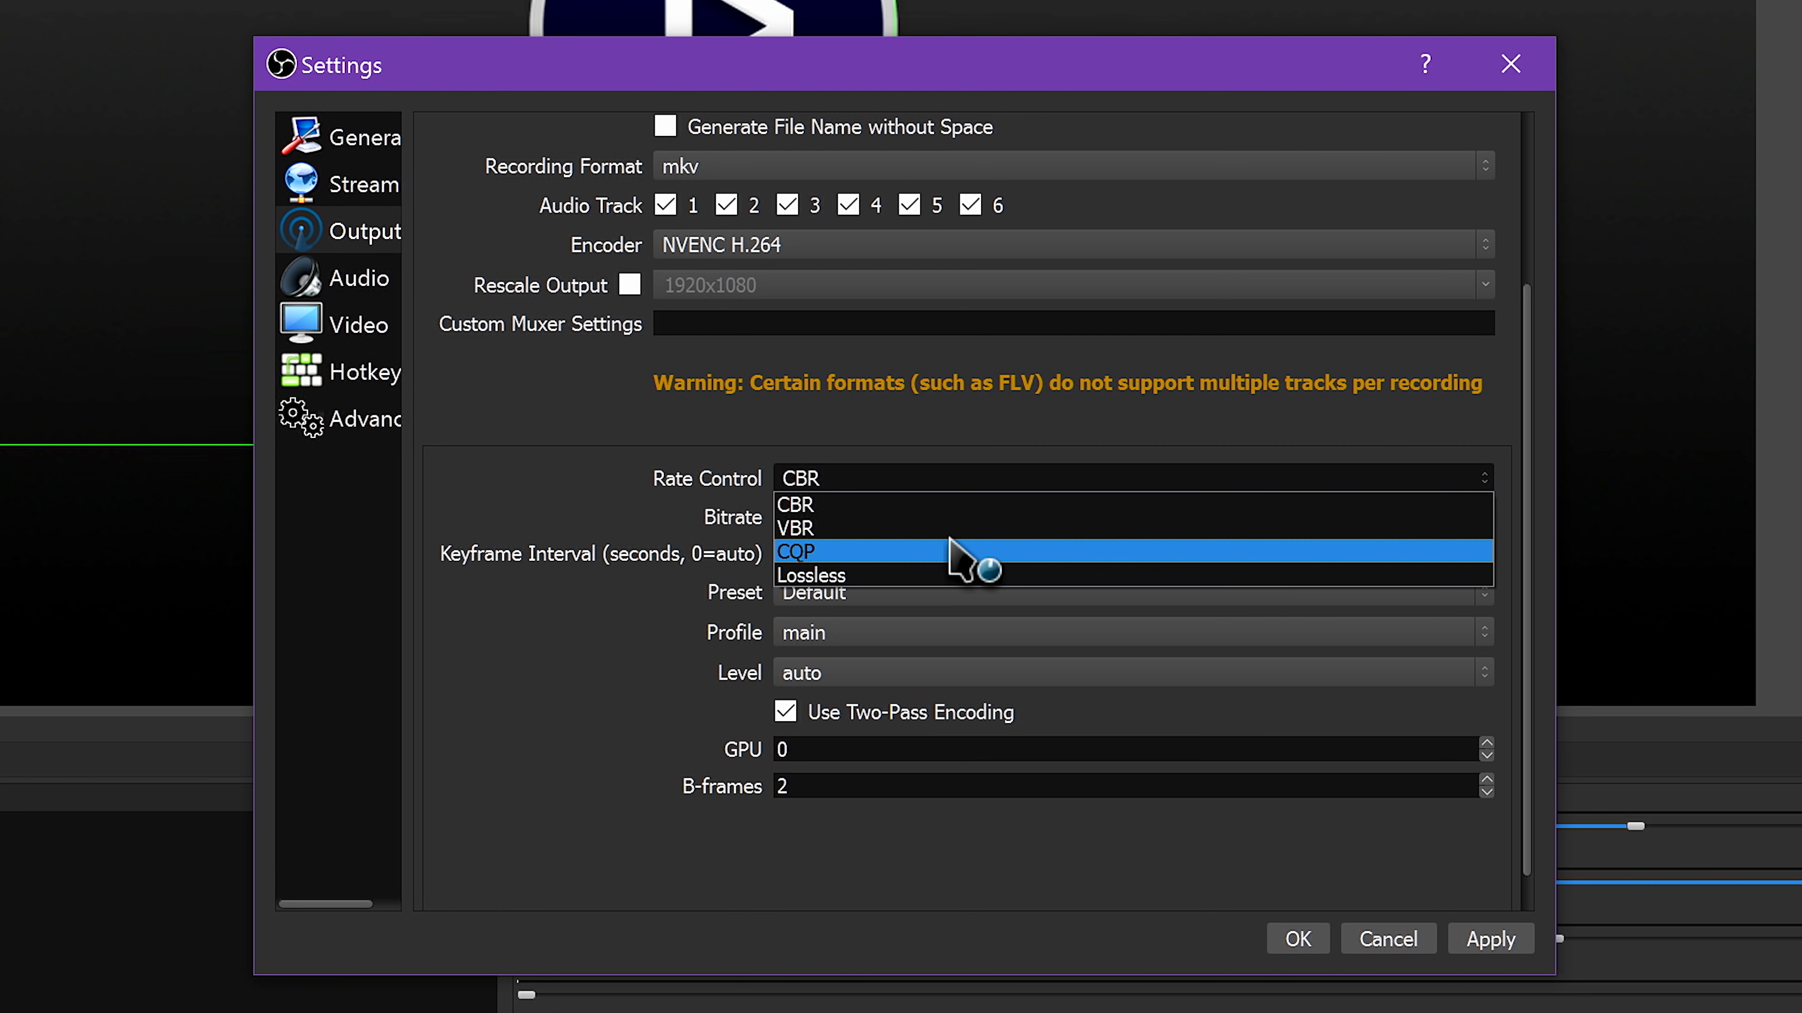
pyautogui.click(950, 528)
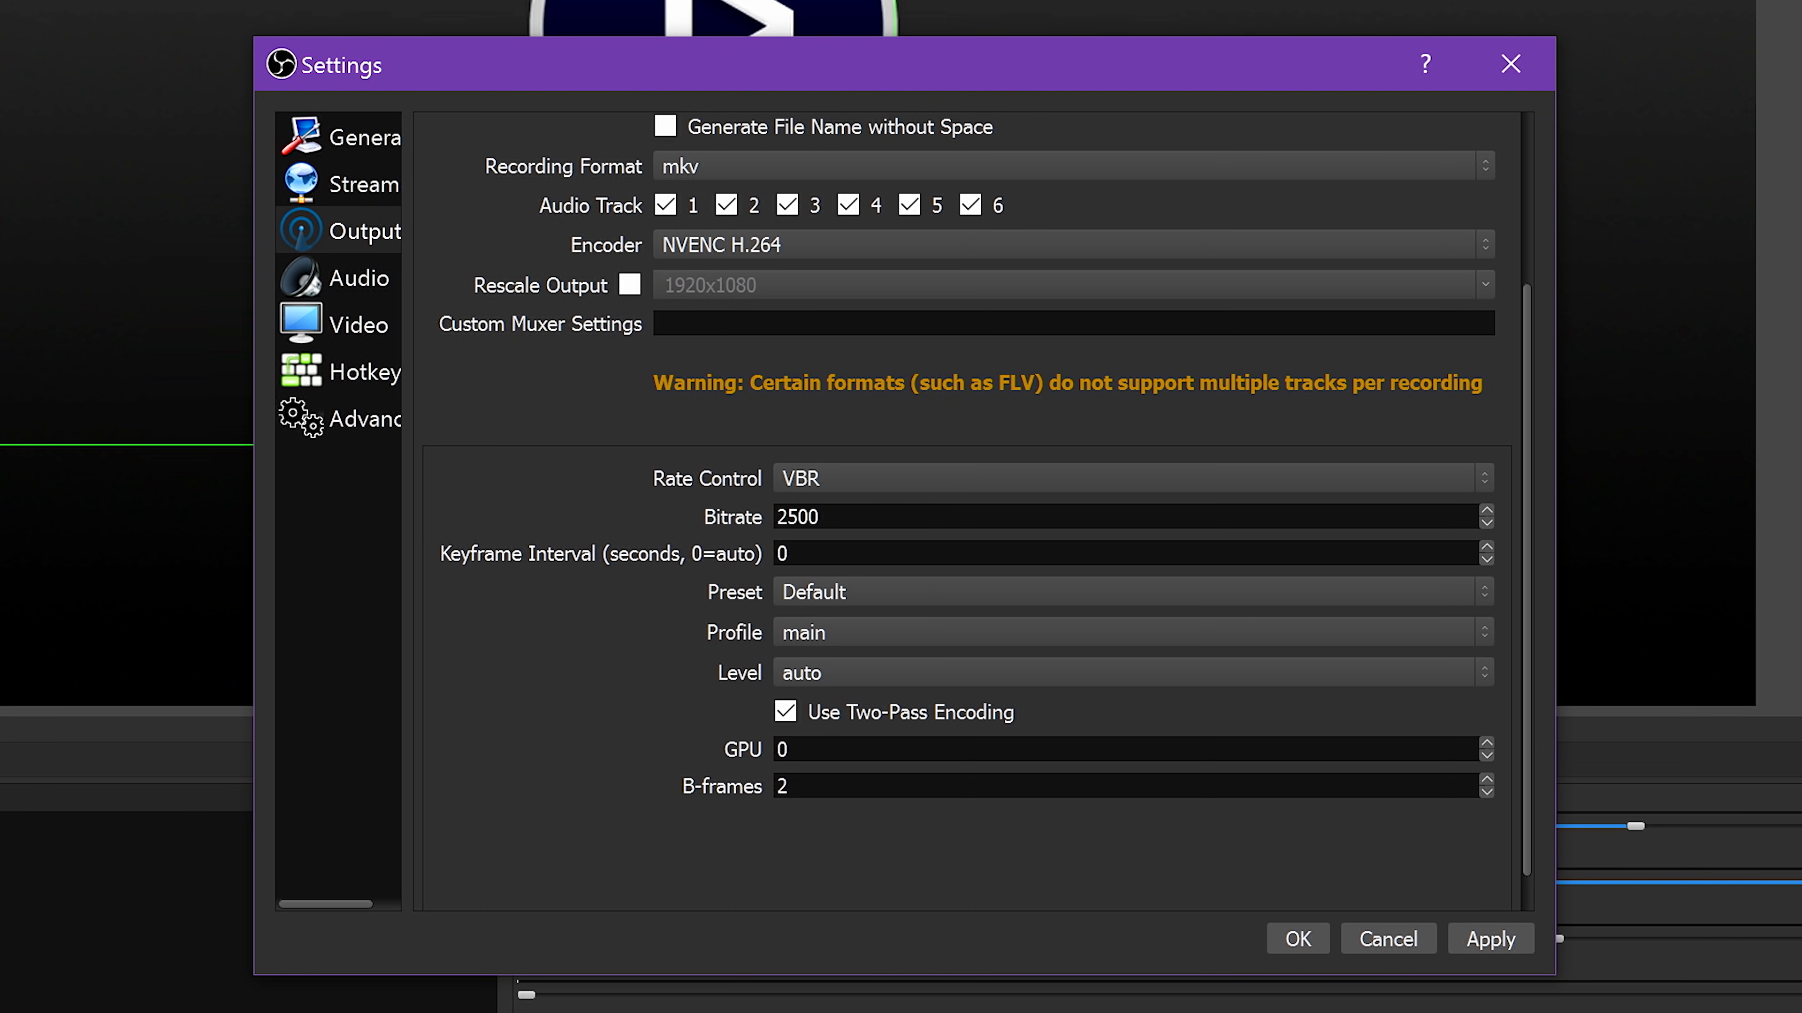
pyautogui.click(1009, 490)
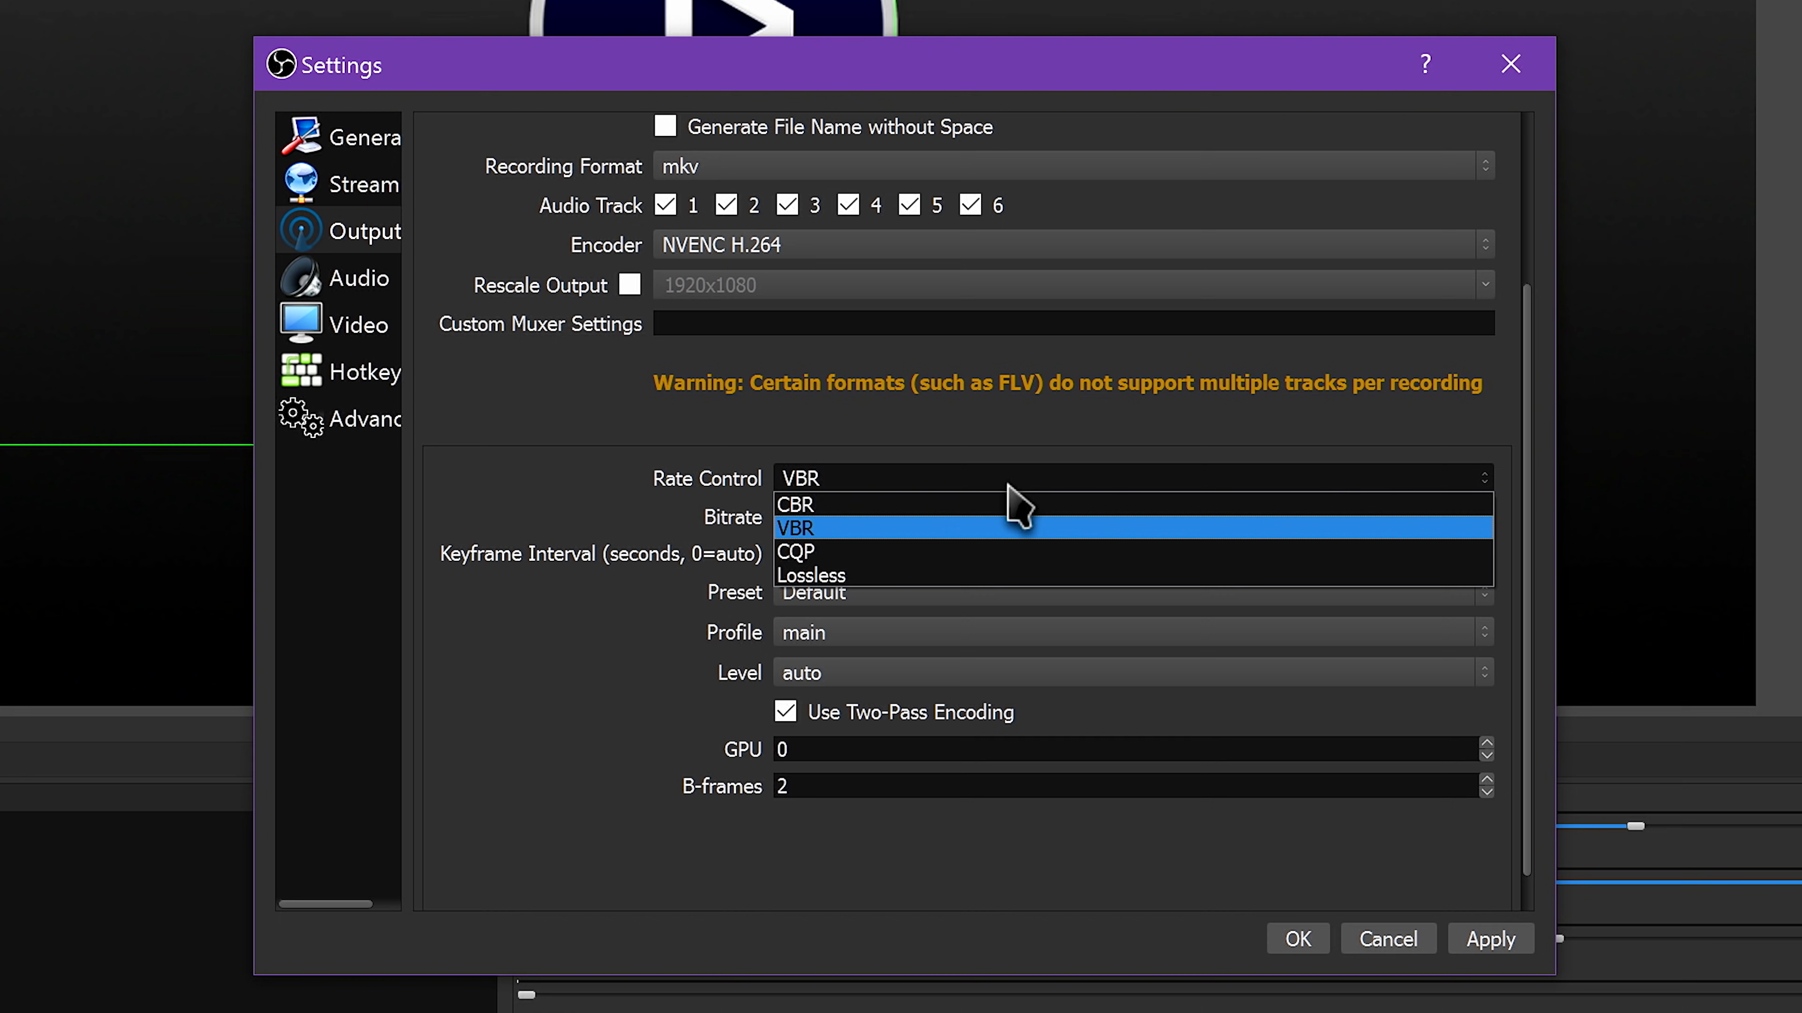
pyautogui.click(1006, 528)
pyautogui.click(1006, 489)
pyautogui.click(1015, 505)
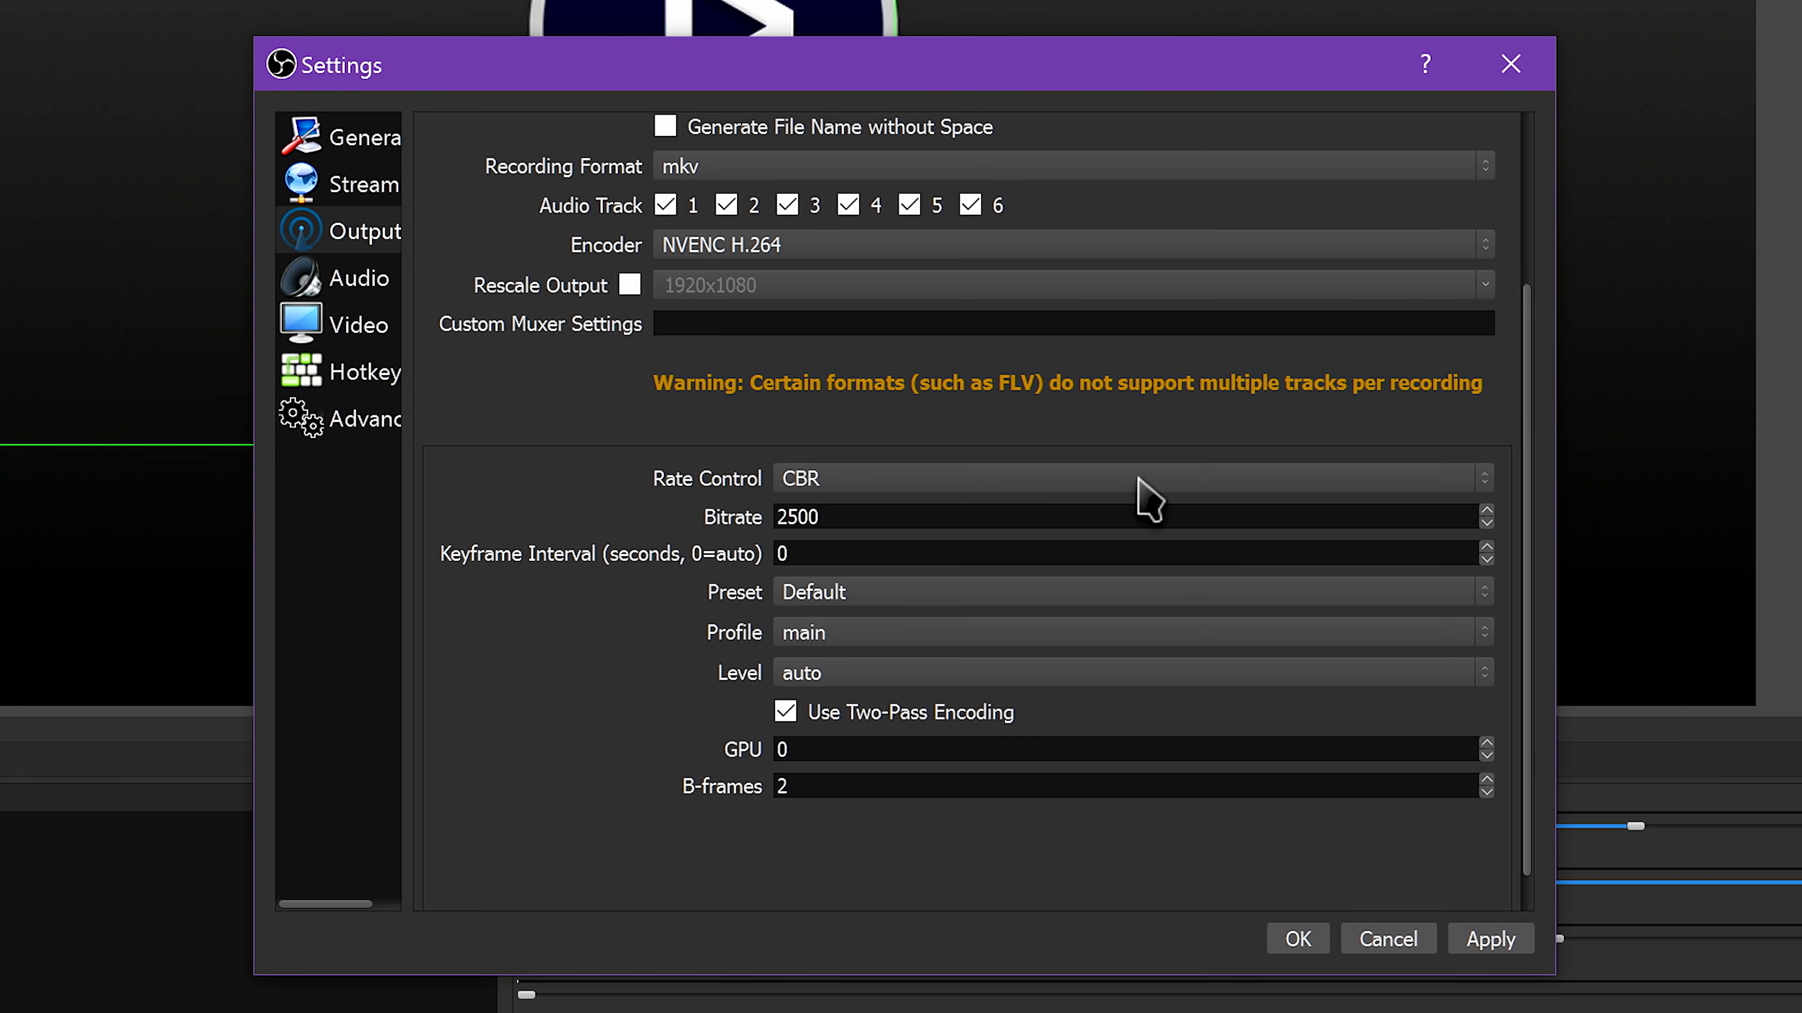
pyautogui.click(937, 478)
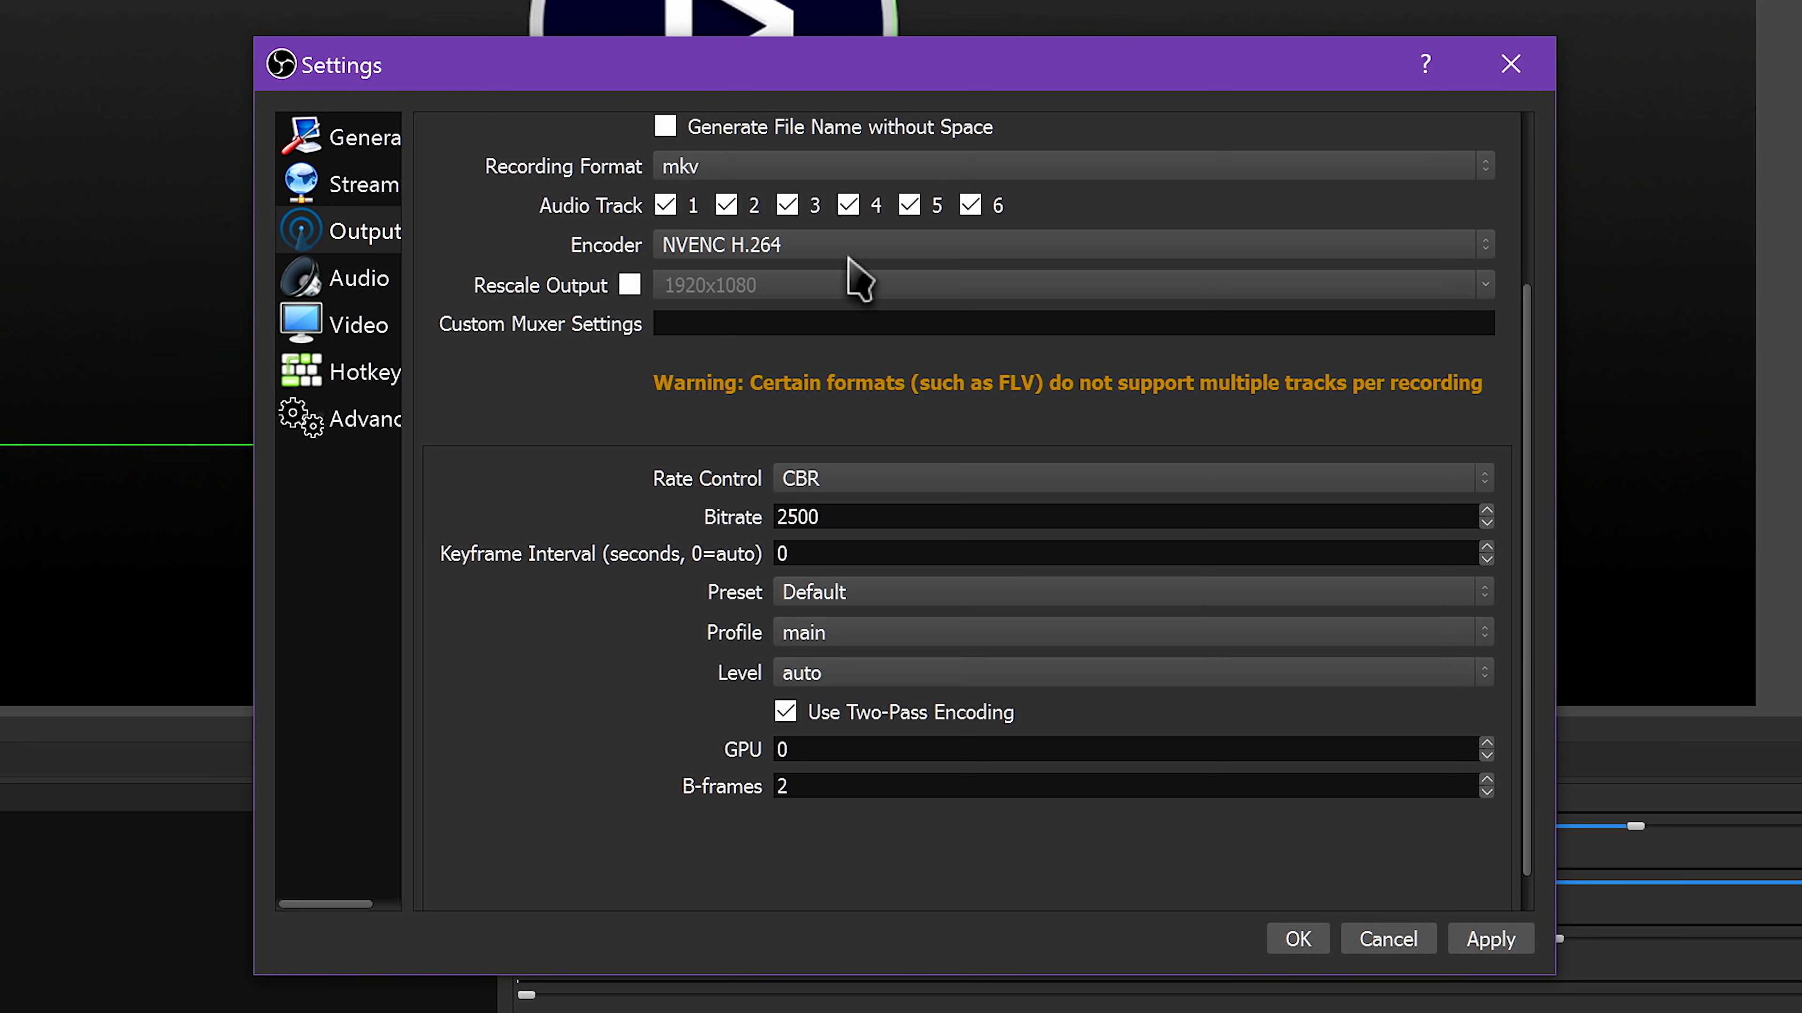
# Try the x264 encoder with CRF rate control and a CRF value of 20
pyautogui.click(848, 250)
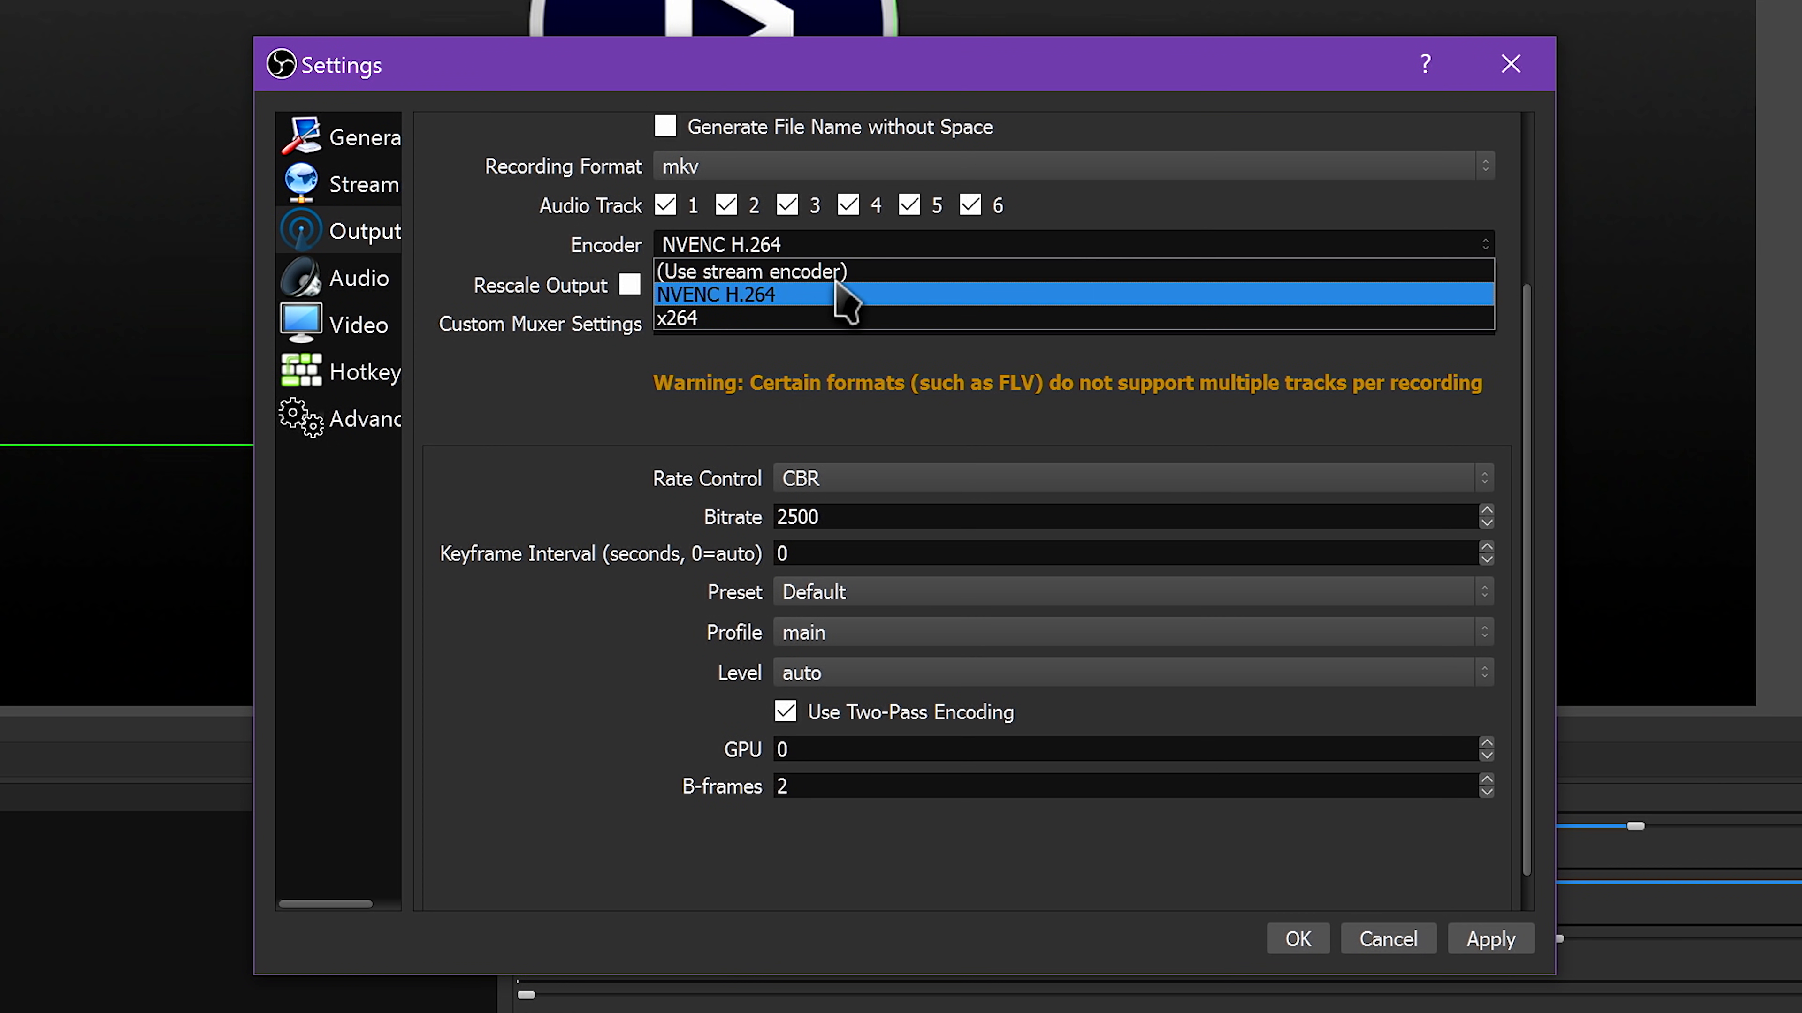
pyautogui.click(830, 316)
pyautogui.click(912, 478)
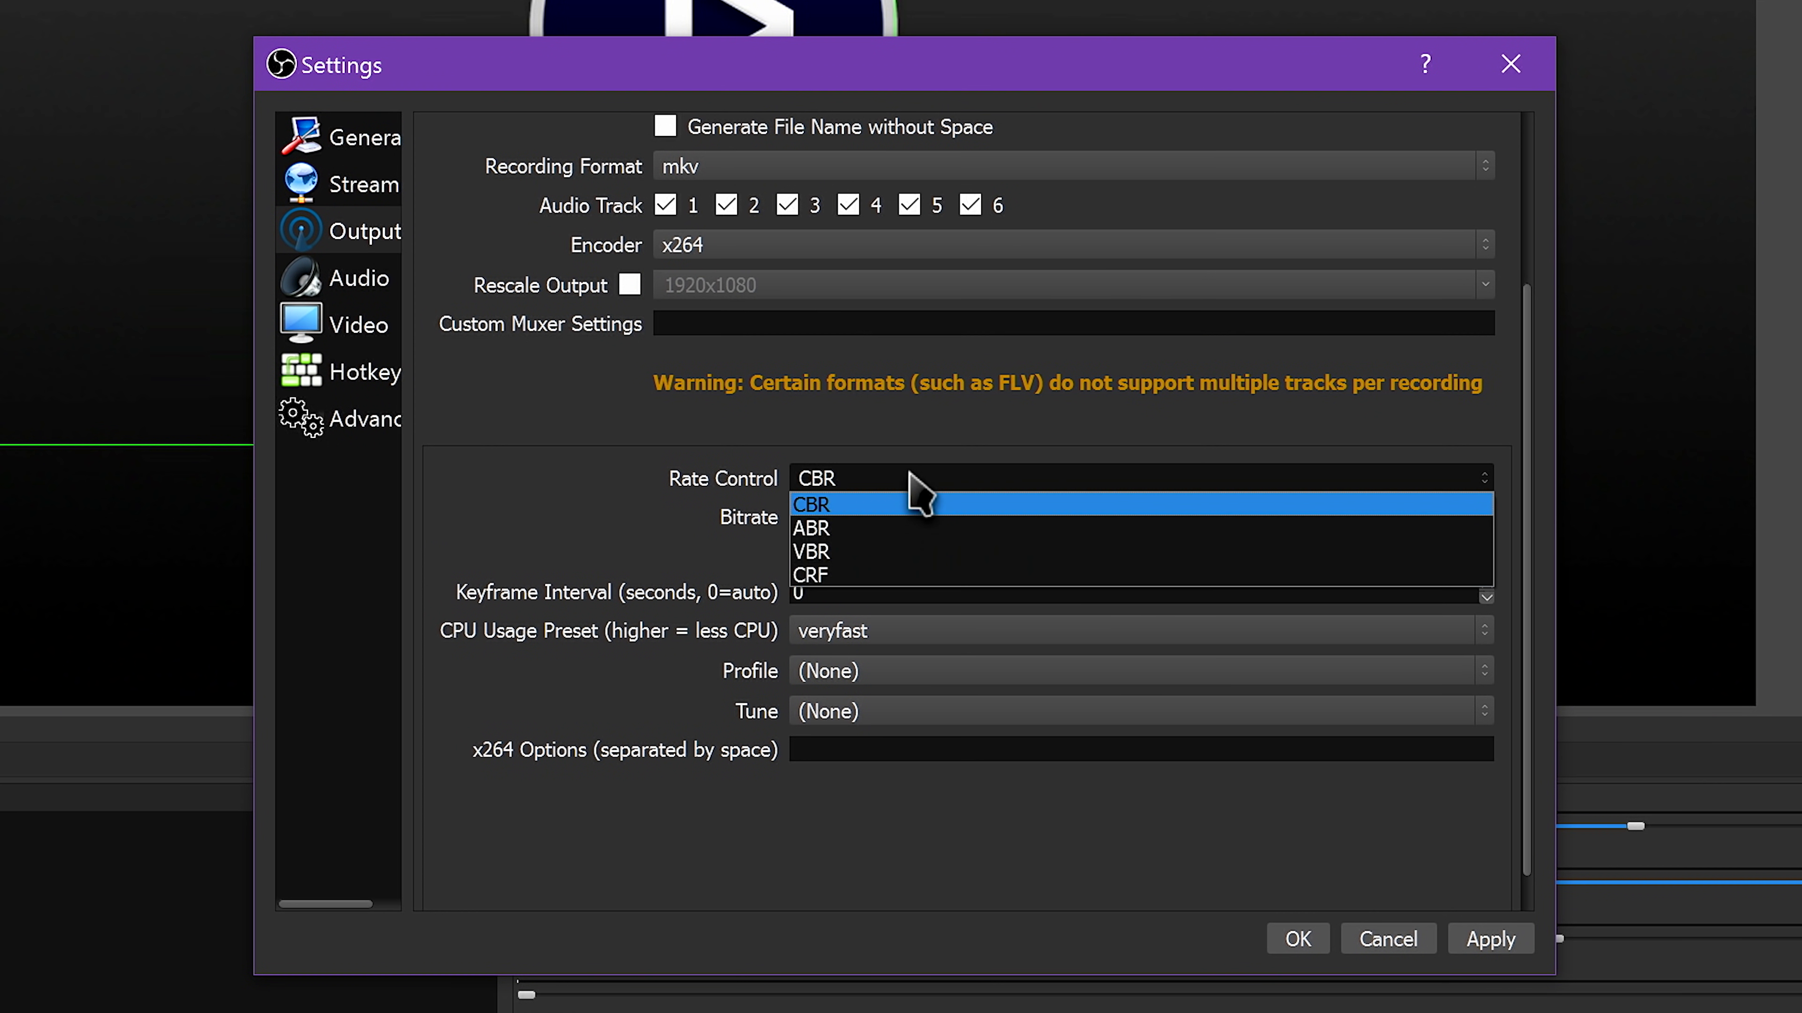
pyautogui.click(909, 575)
pyautogui.doubleClick(941, 517)
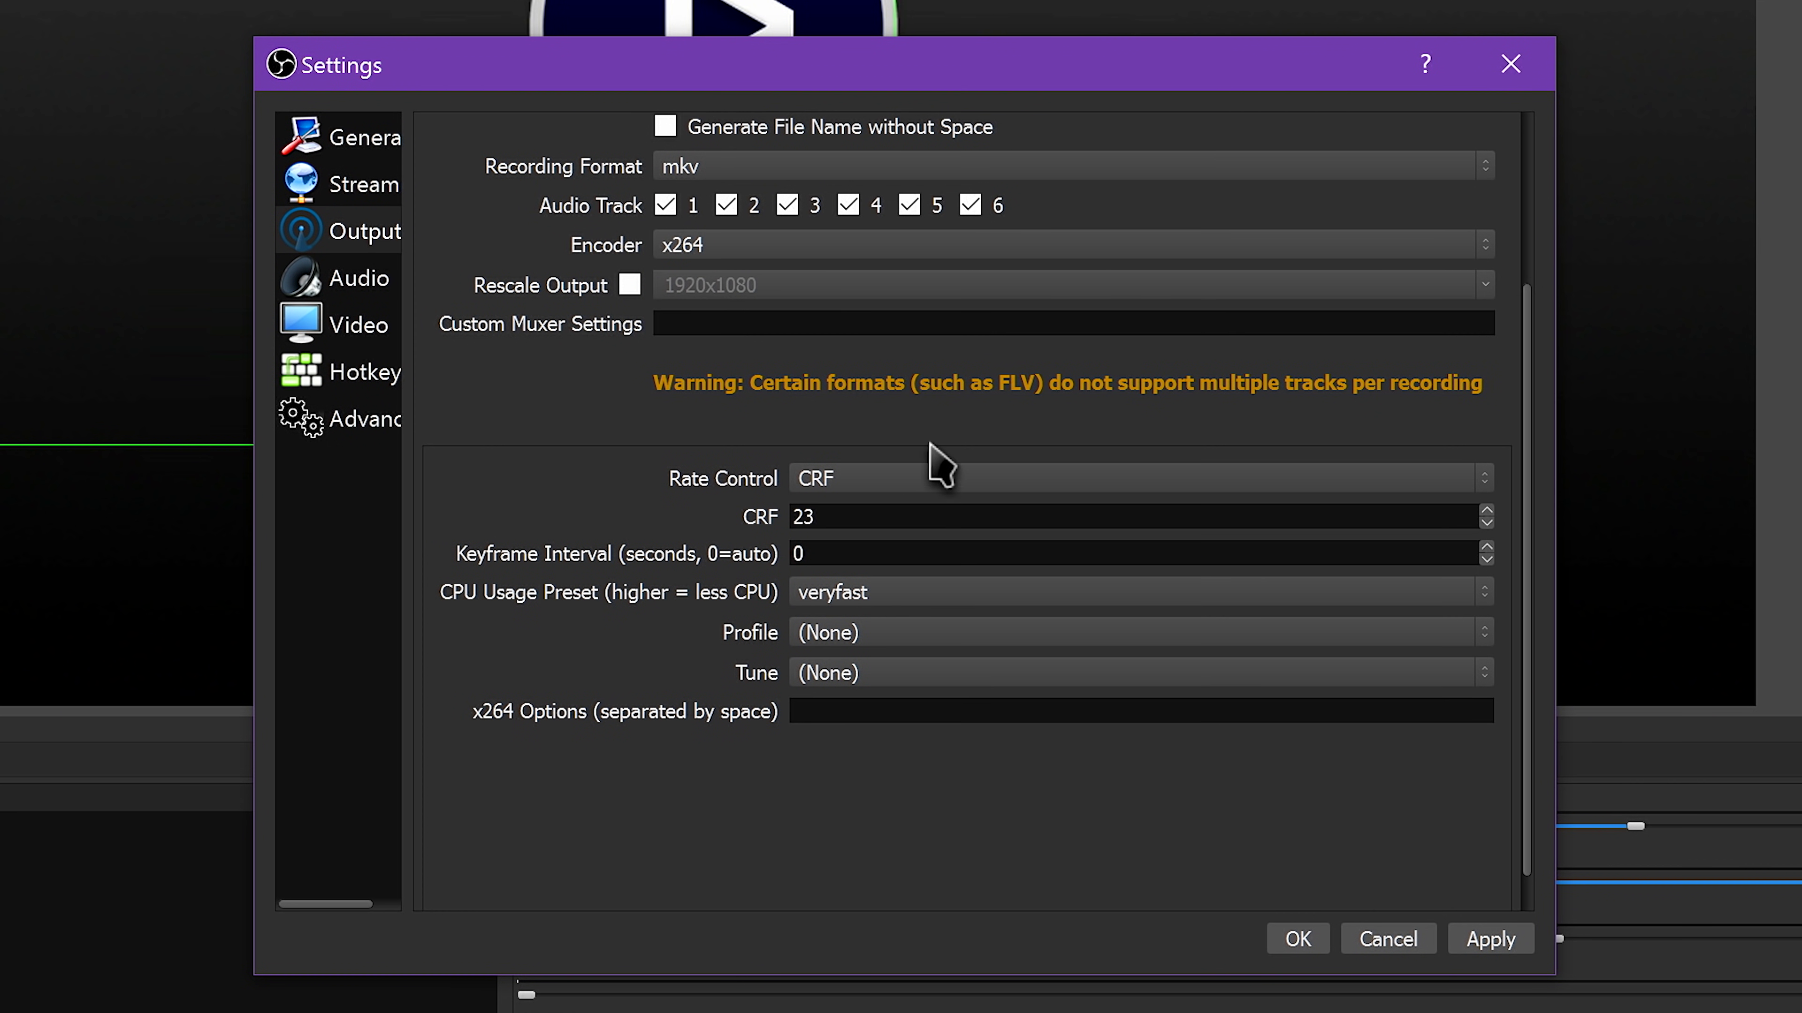
pyautogui.doubleClick(907, 523)
# Try NVENC H.264 with VBR rate control and a bitrate of 250000
pyautogui.click(777, 248)
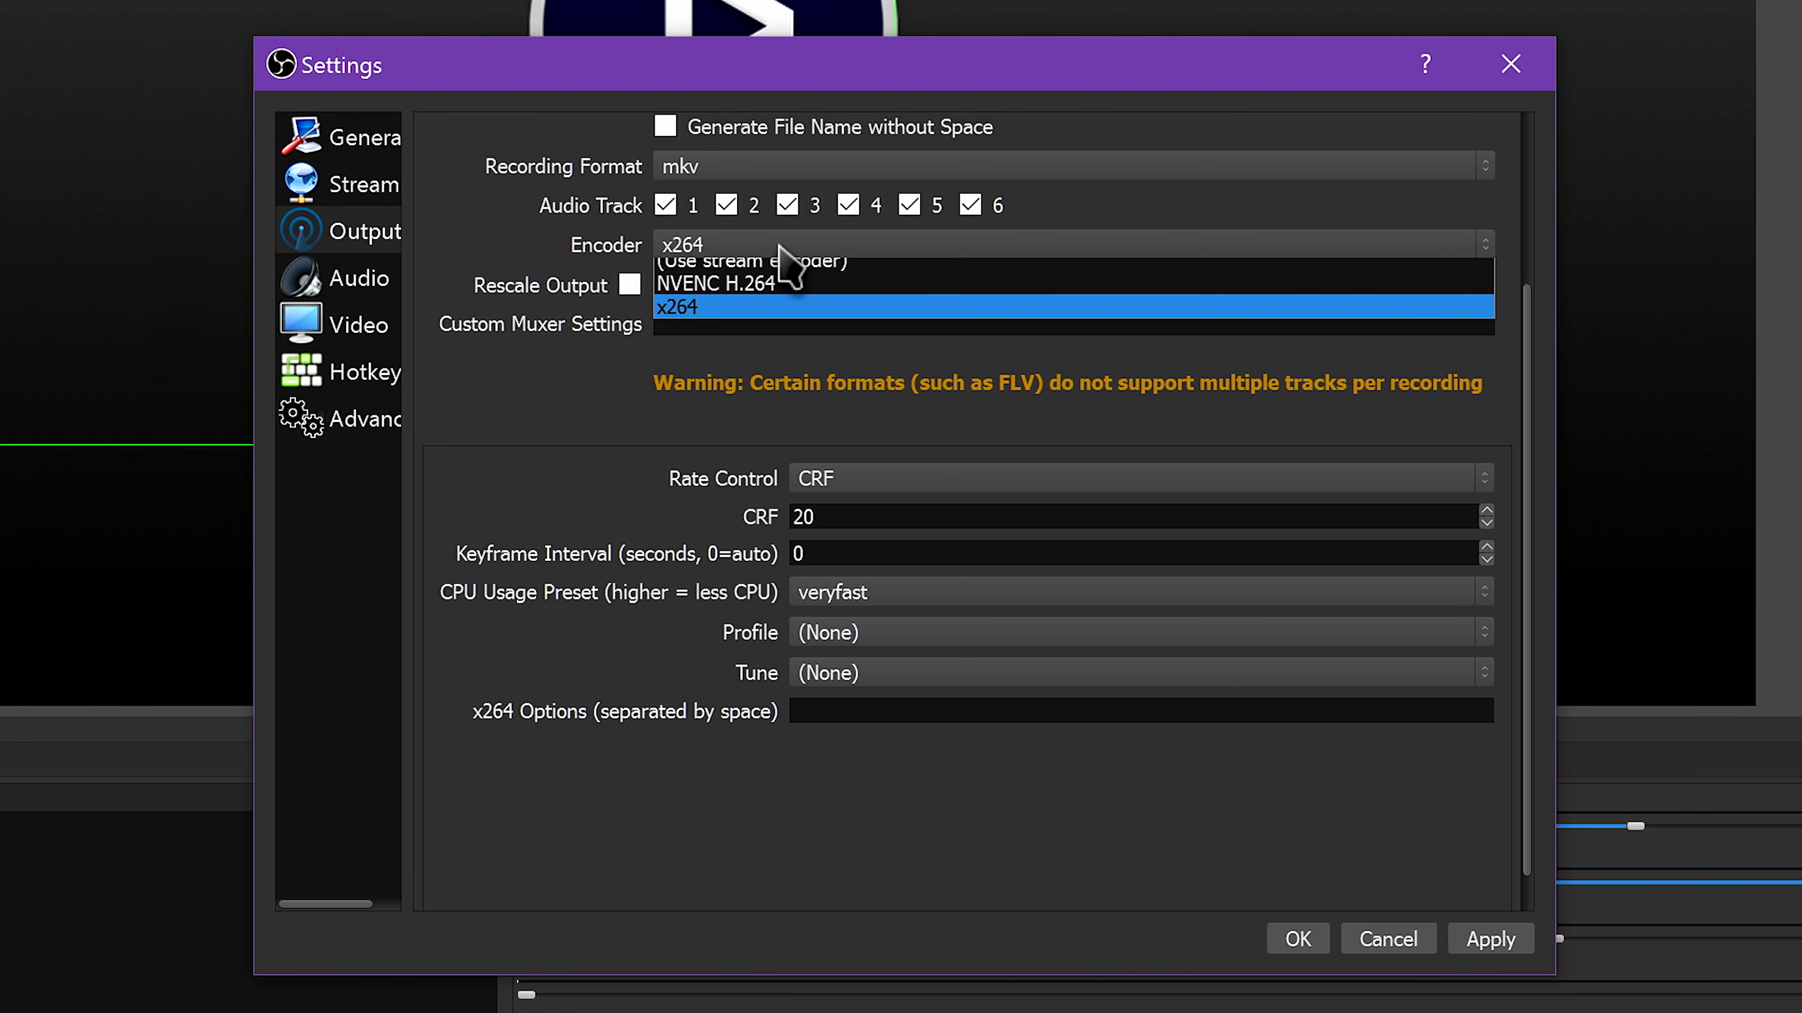
pyautogui.click(702, 288)
pyautogui.click(877, 480)
pyautogui.click(880, 518)
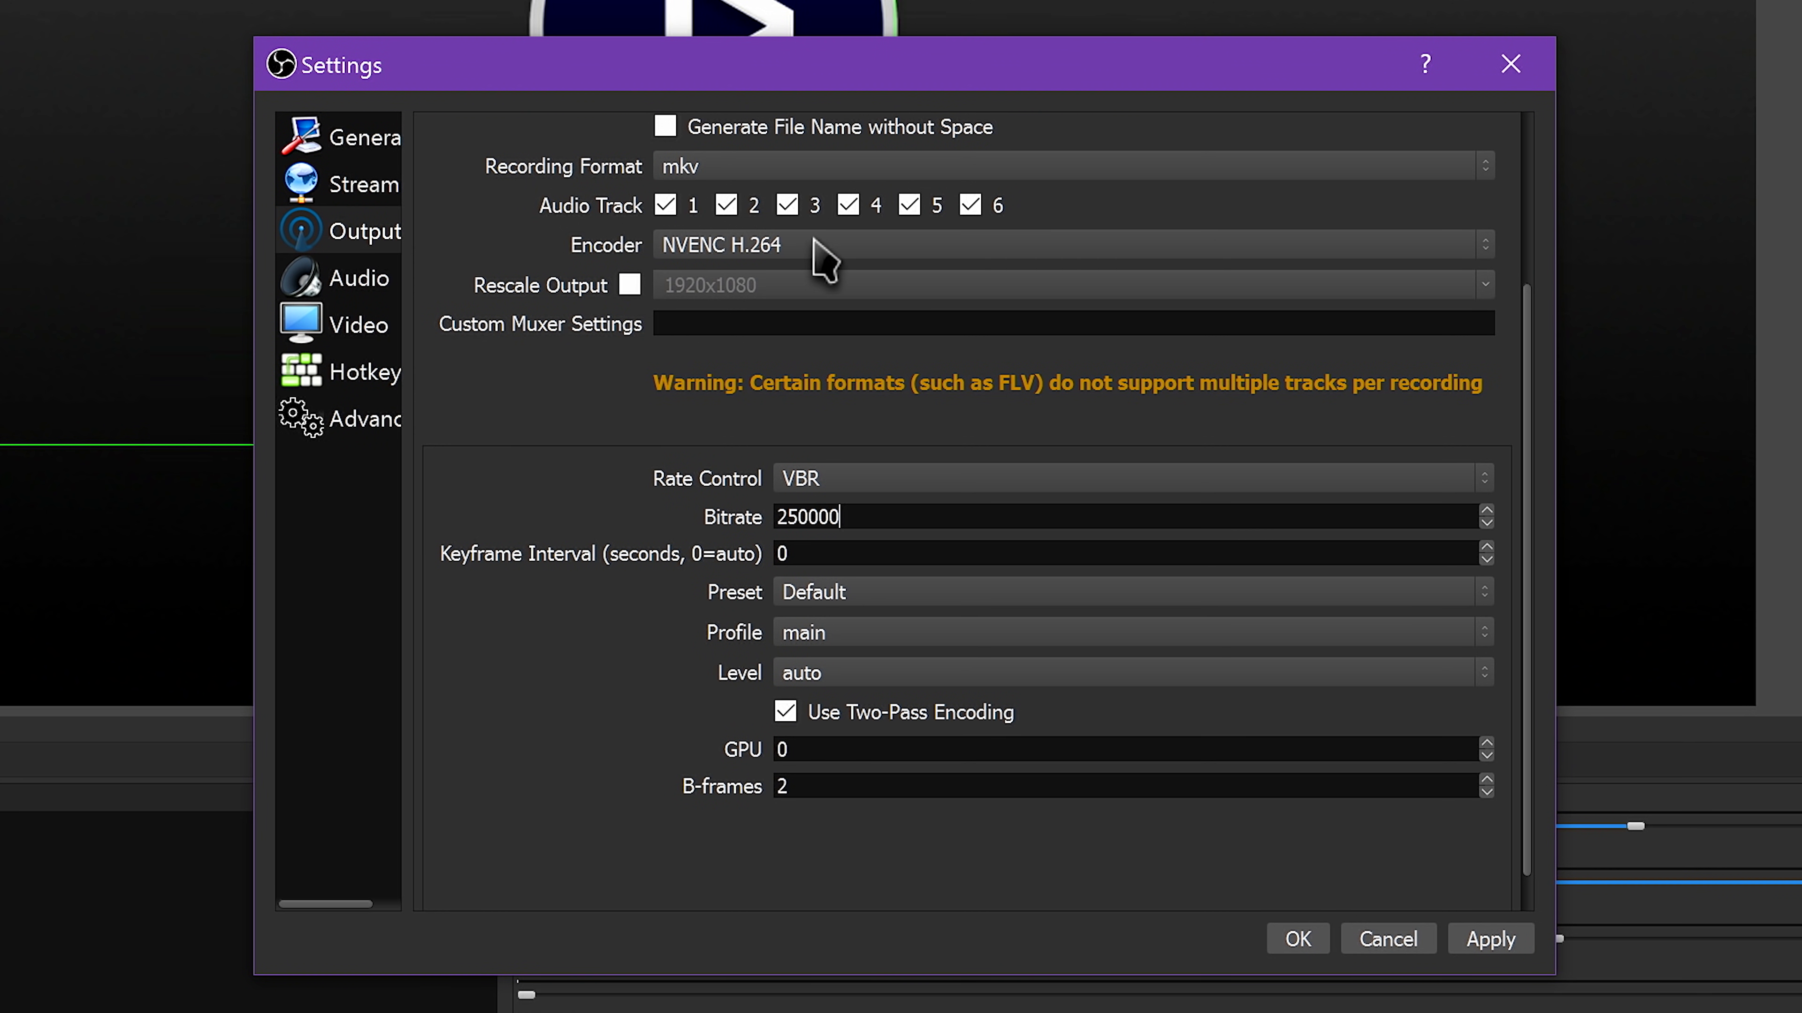
pyautogui.click(822, 255)
pyautogui.click(771, 329)
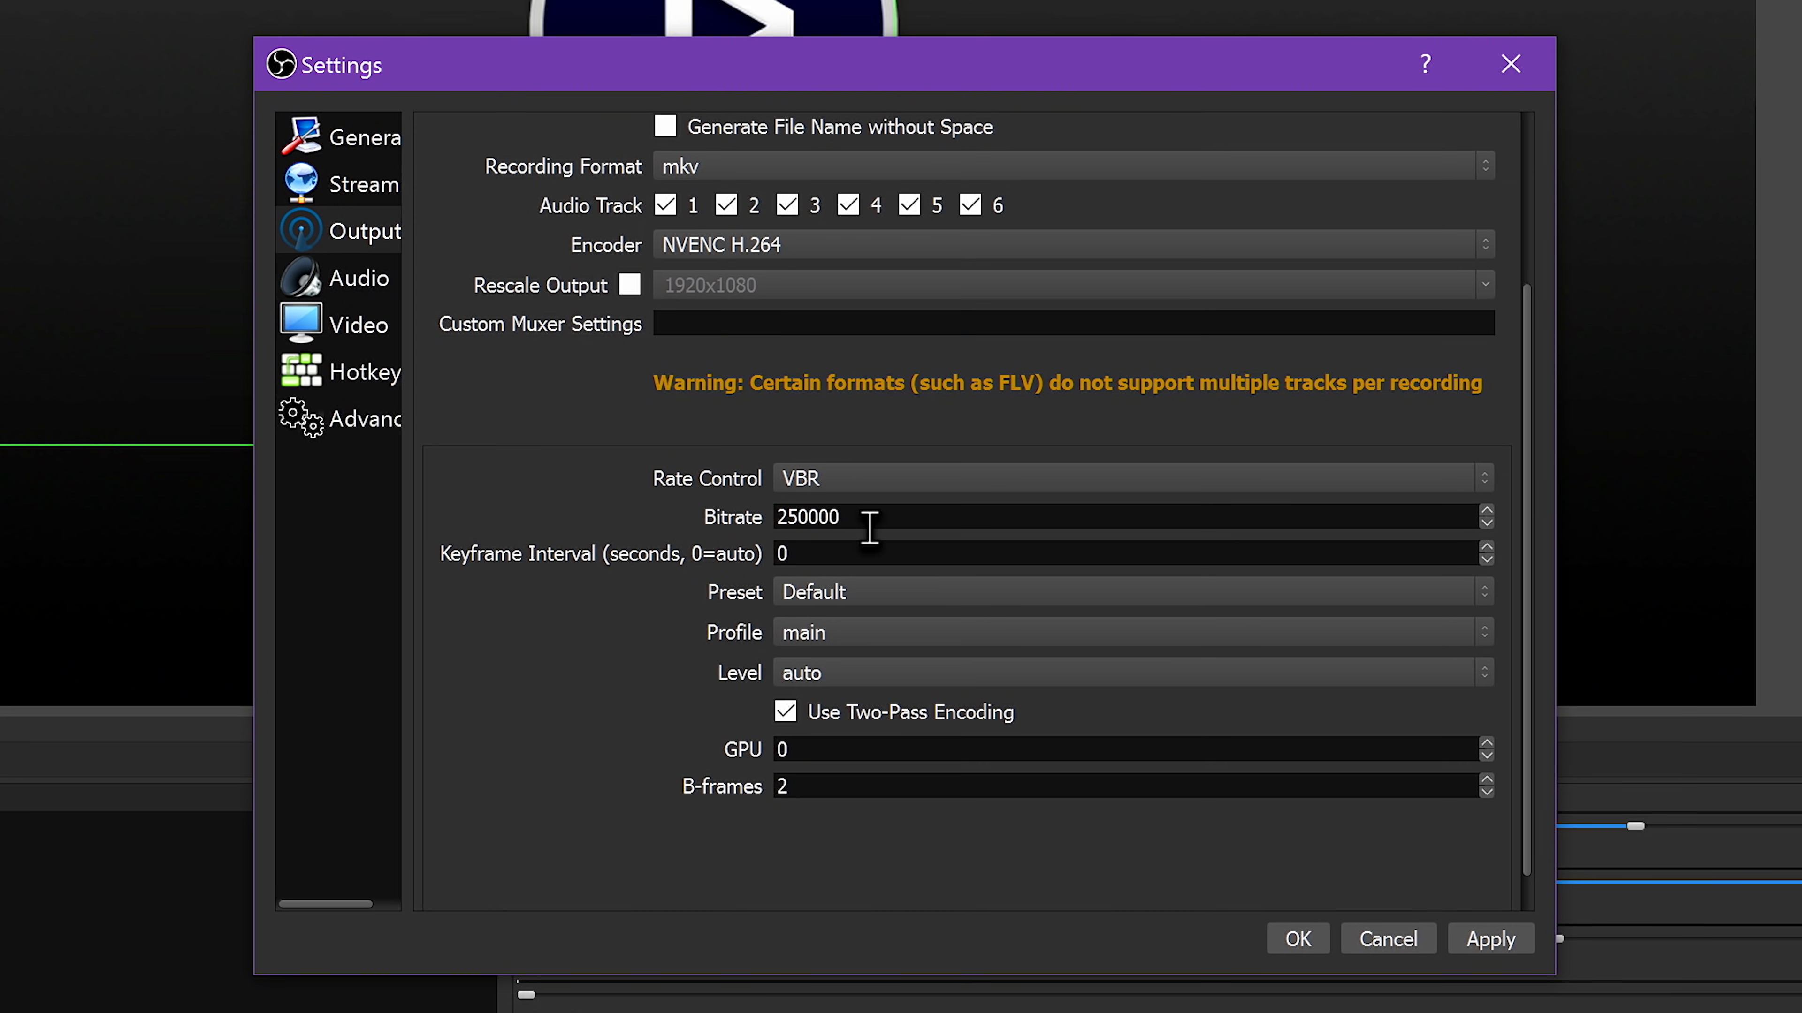
# Switch the recording encoder to x264, try the slow CPU usage preset and return it to veryfast
pyautogui.click(764, 249)
pyautogui.click(764, 321)
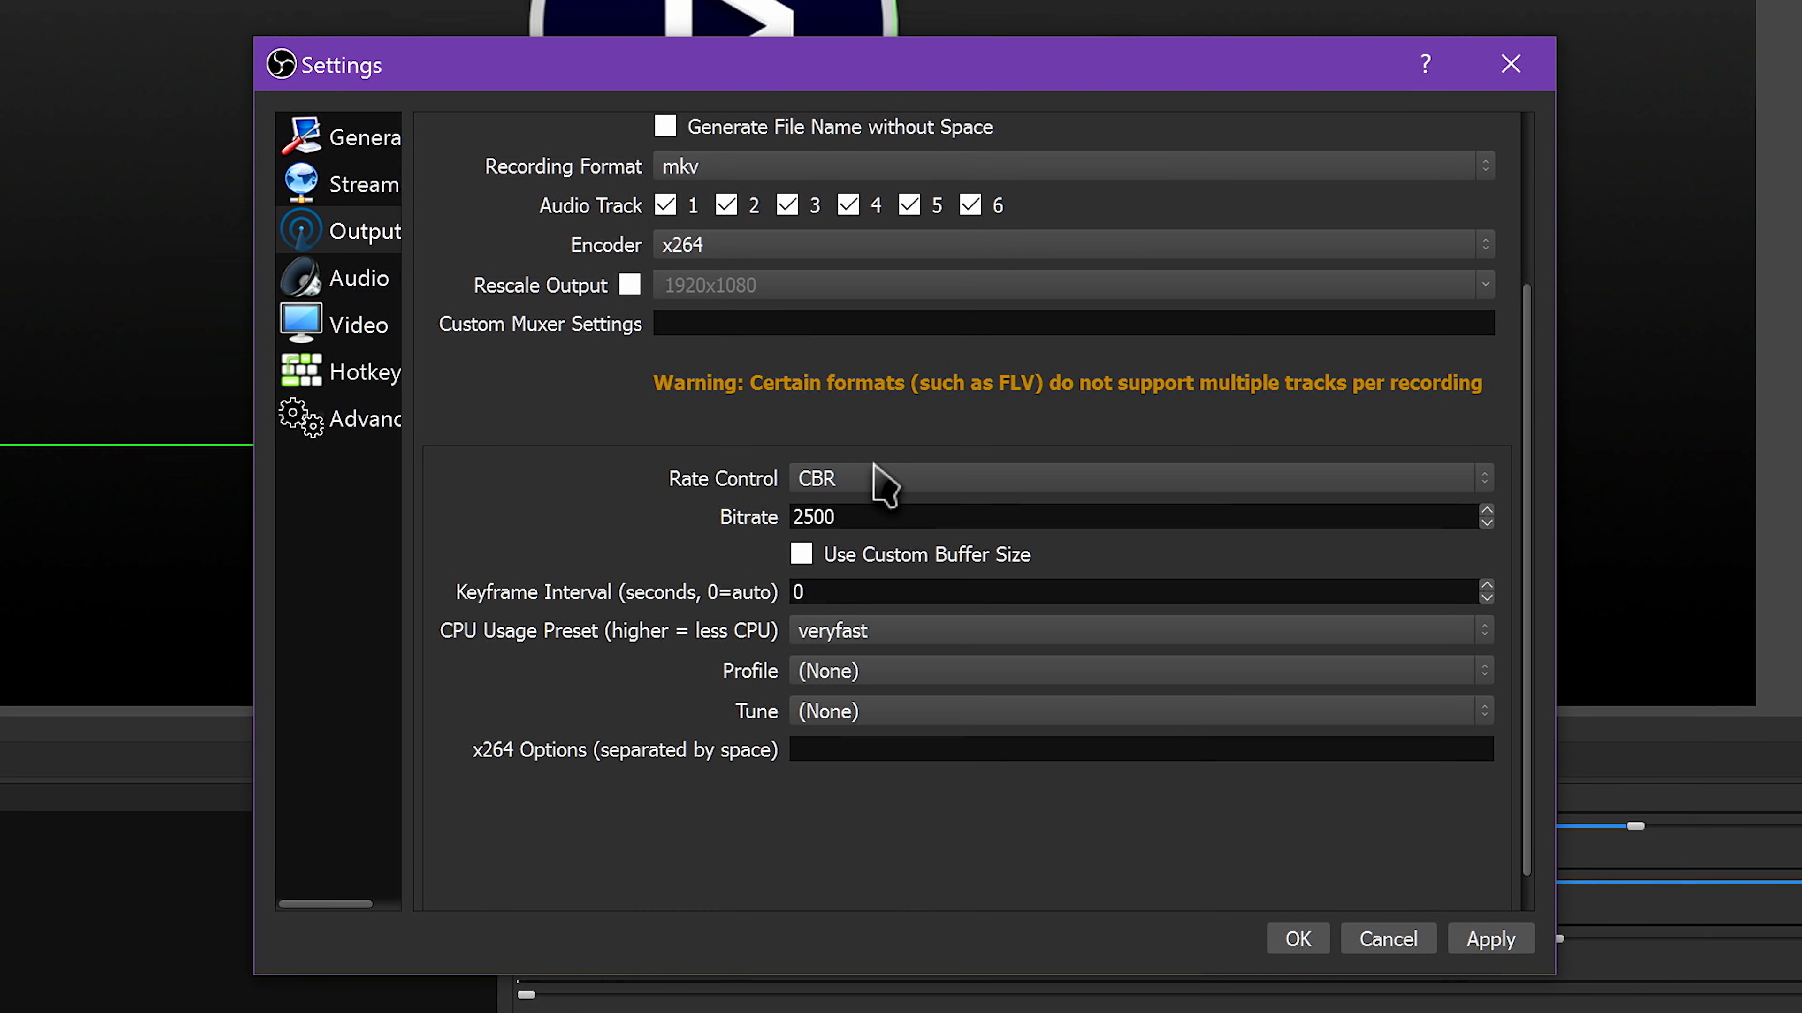
pyautogui.click(800, 631)
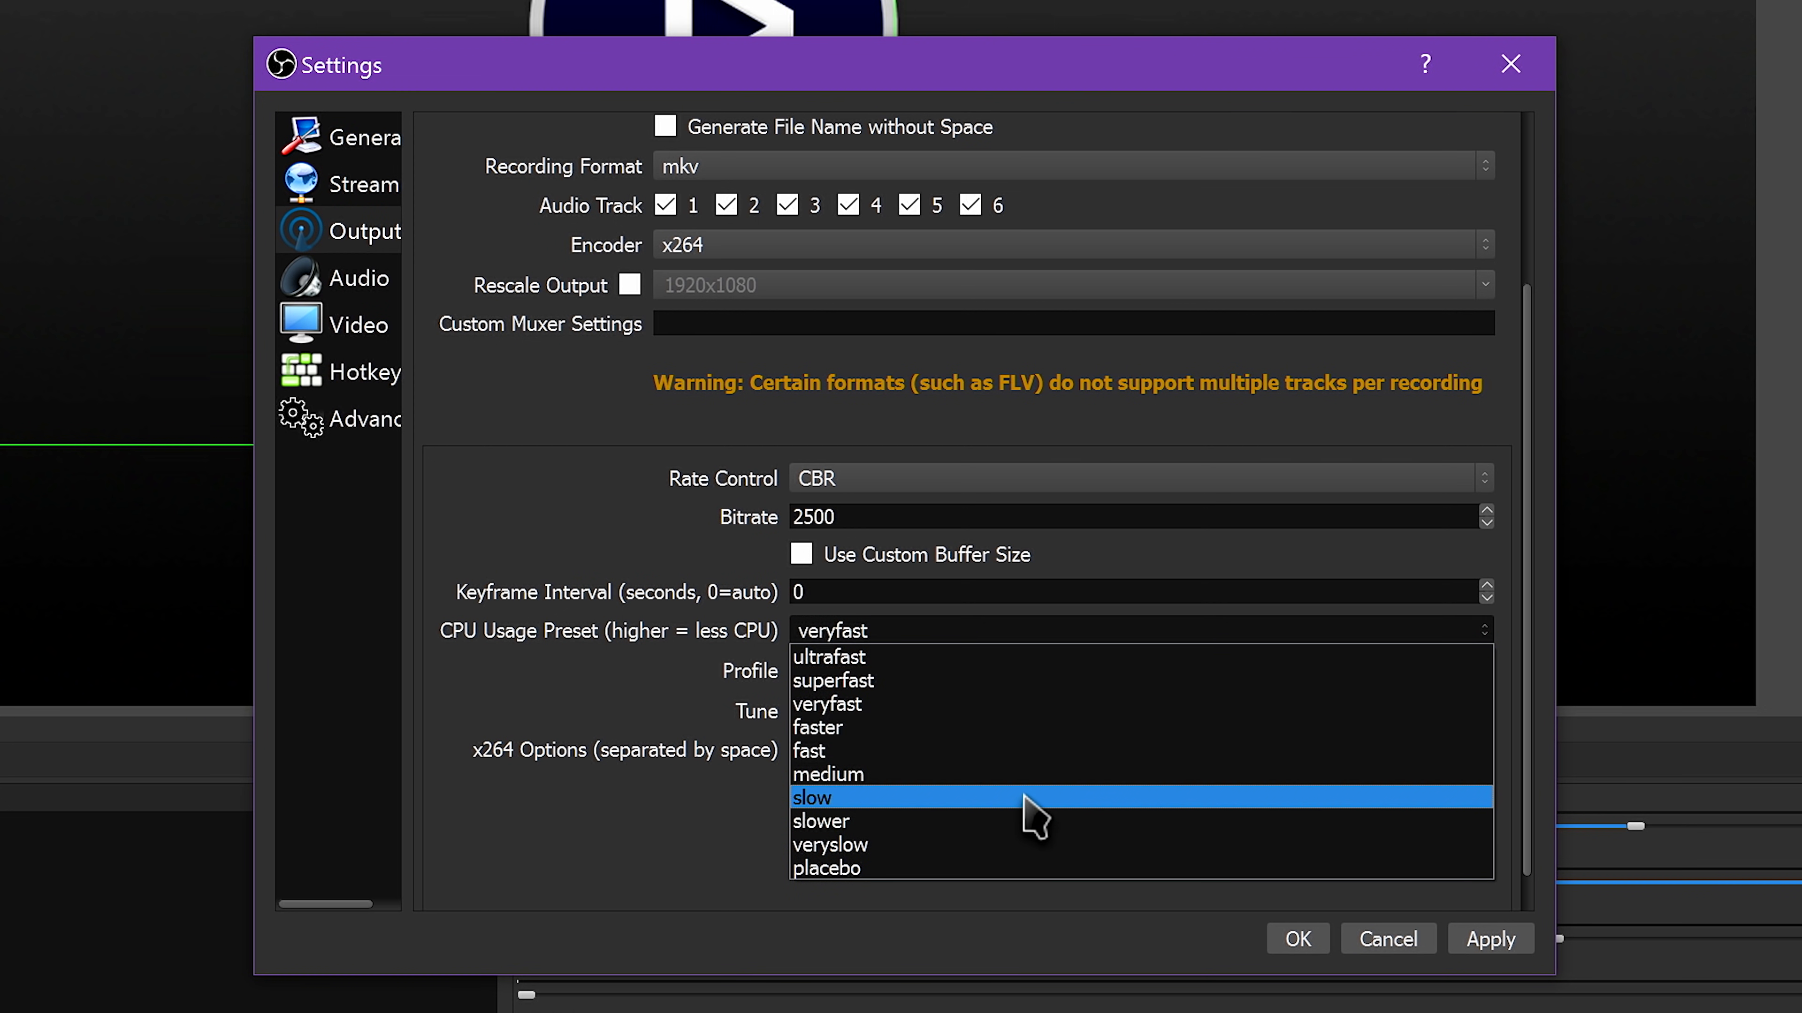
pyautogui.click(1026, 799)
pyautogui.click(907, 645)
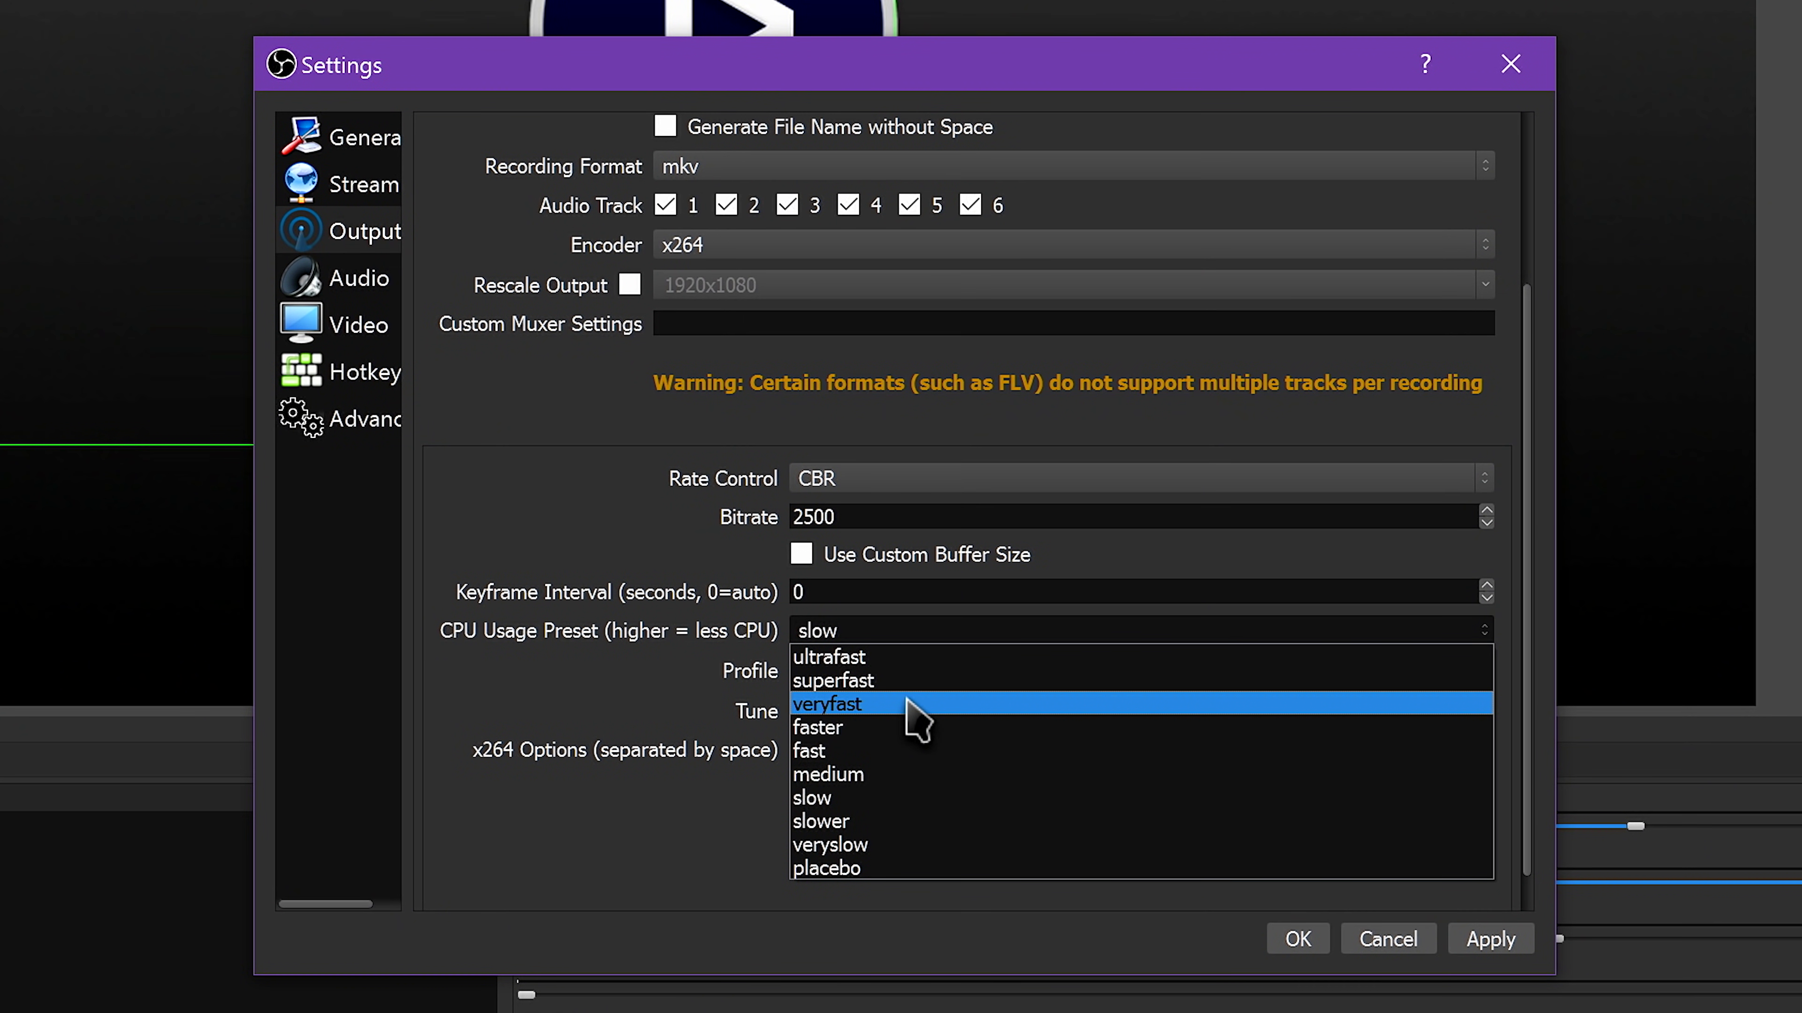
pyautogui.click(911, 705)
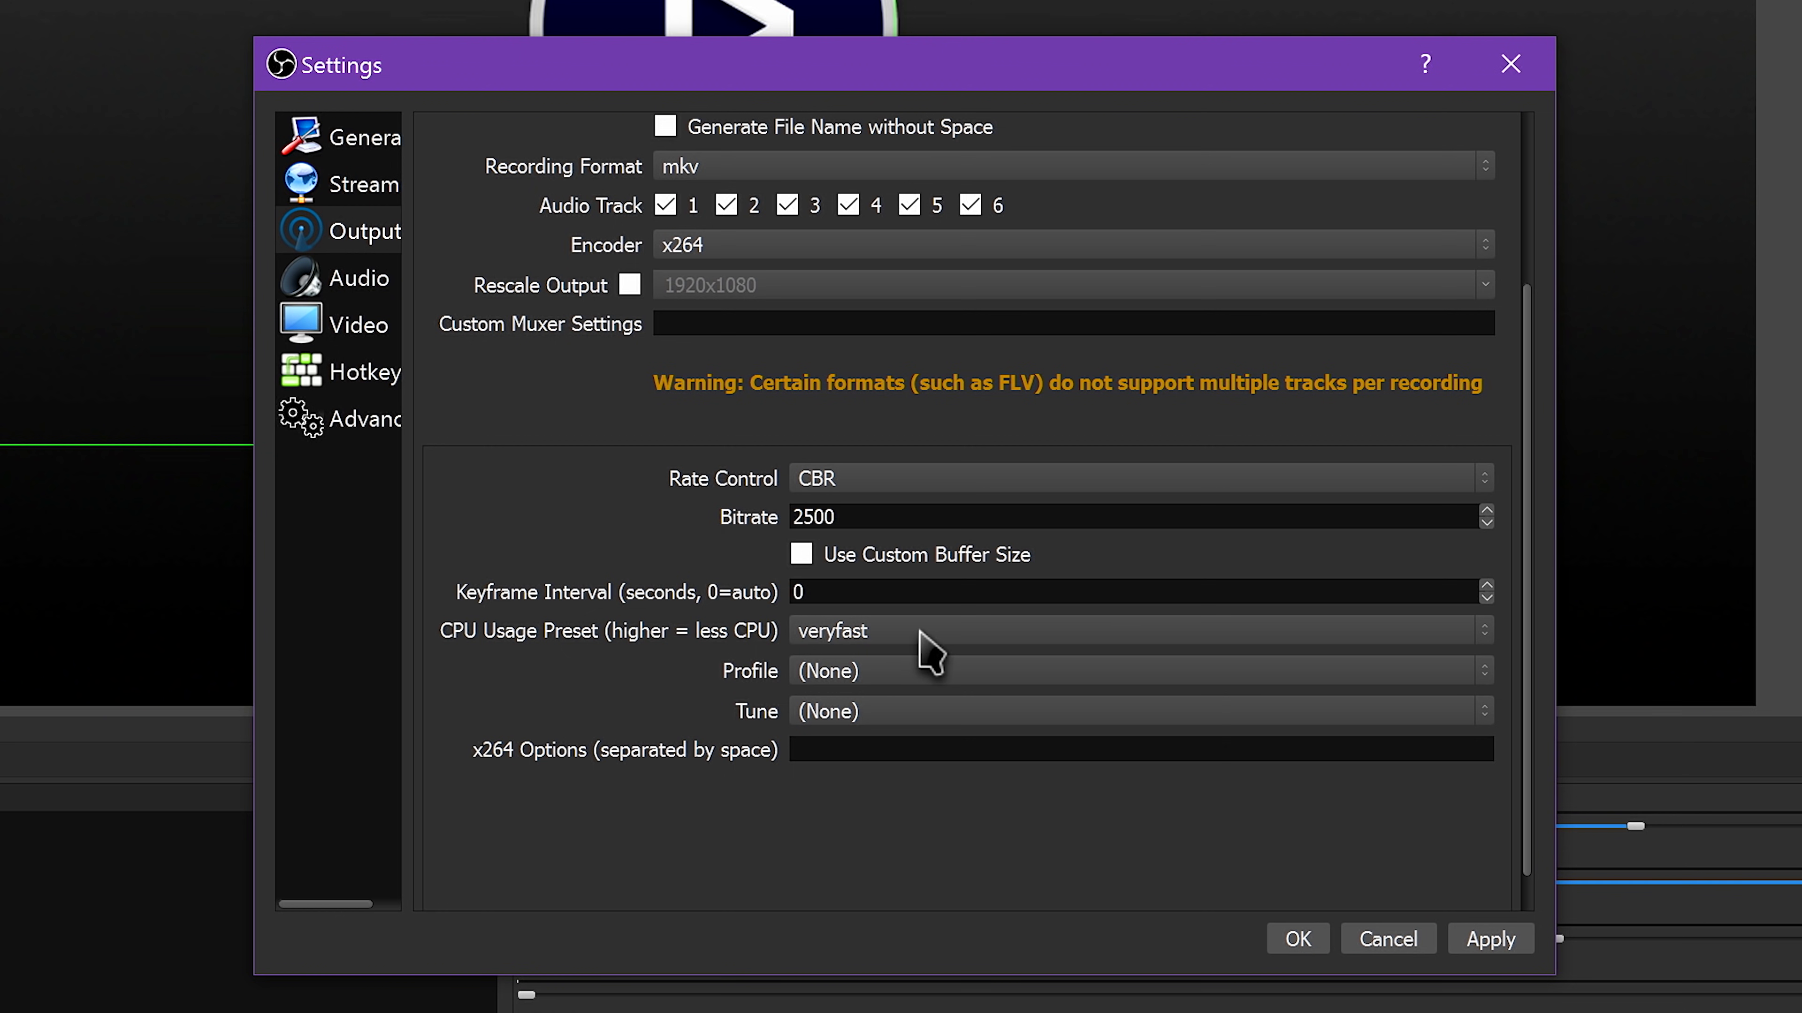
# Set the x264 keyframe interval to 2 seconds and the bitrate to 12
pyautogui.doubleClick(836, 591)
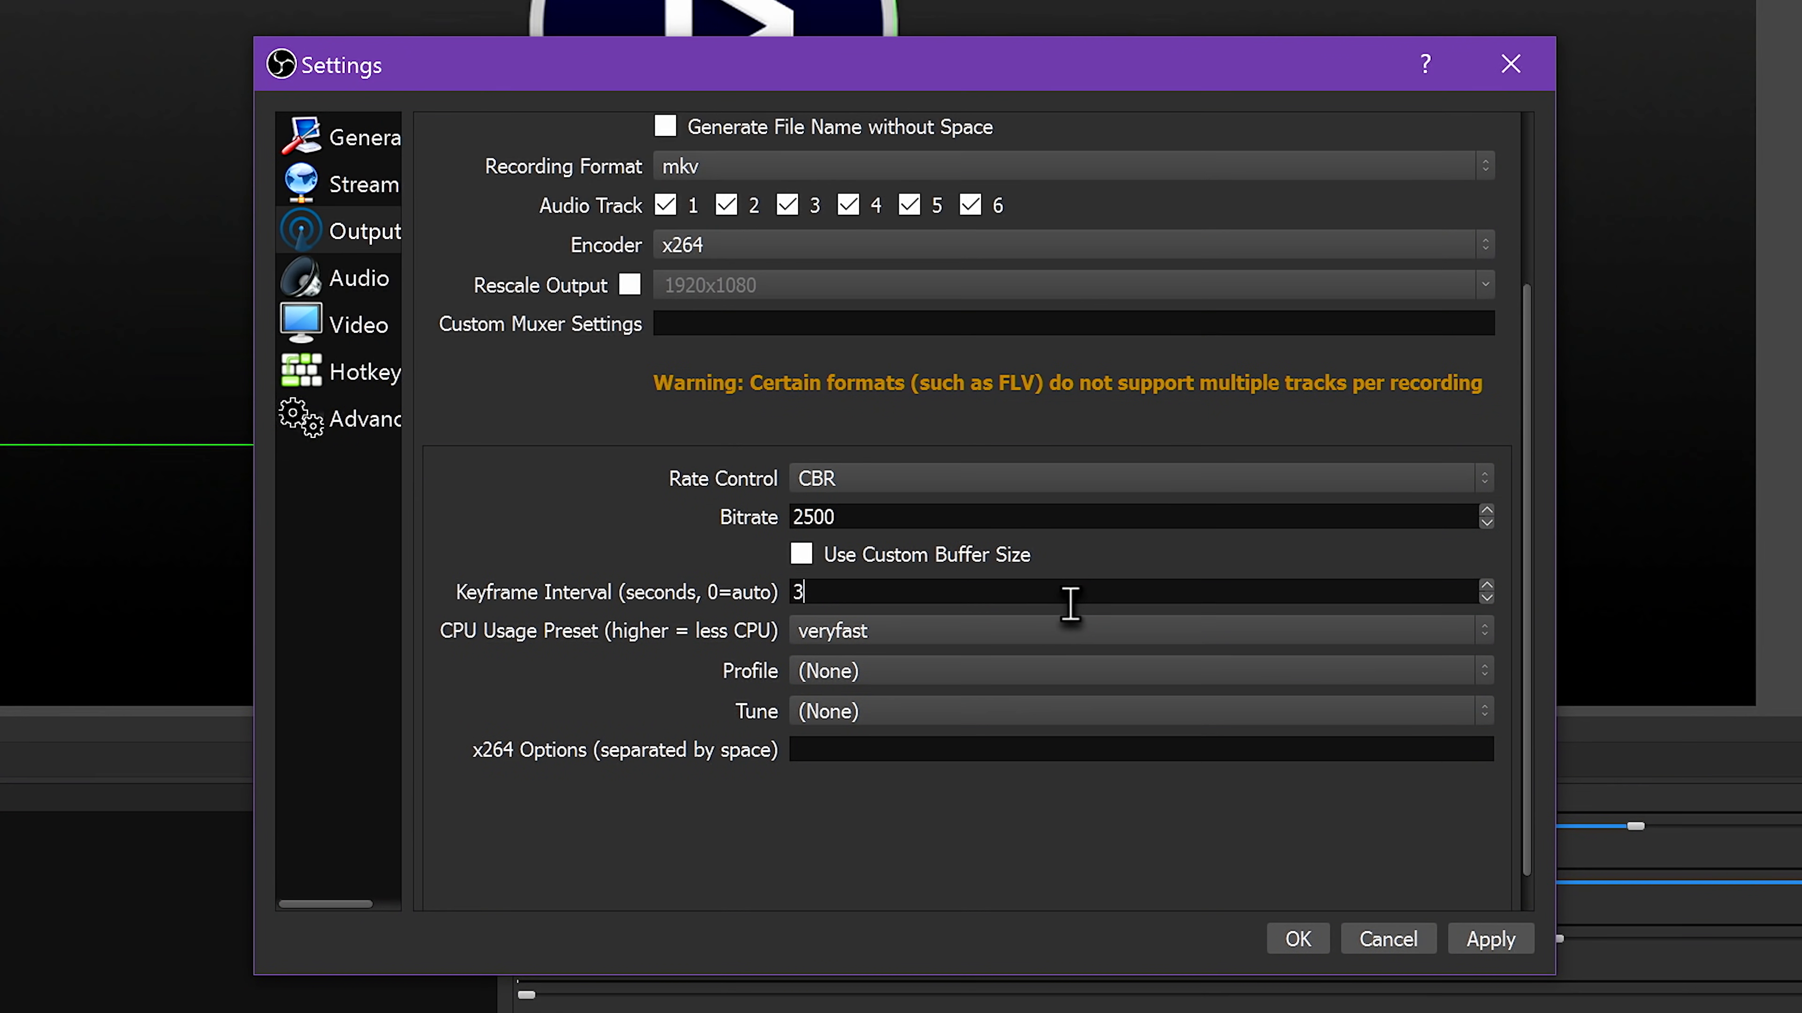
pyautogui.write('2')
pyautogui.click(912, 516)
pyautogui.doubleClick(911, 516)
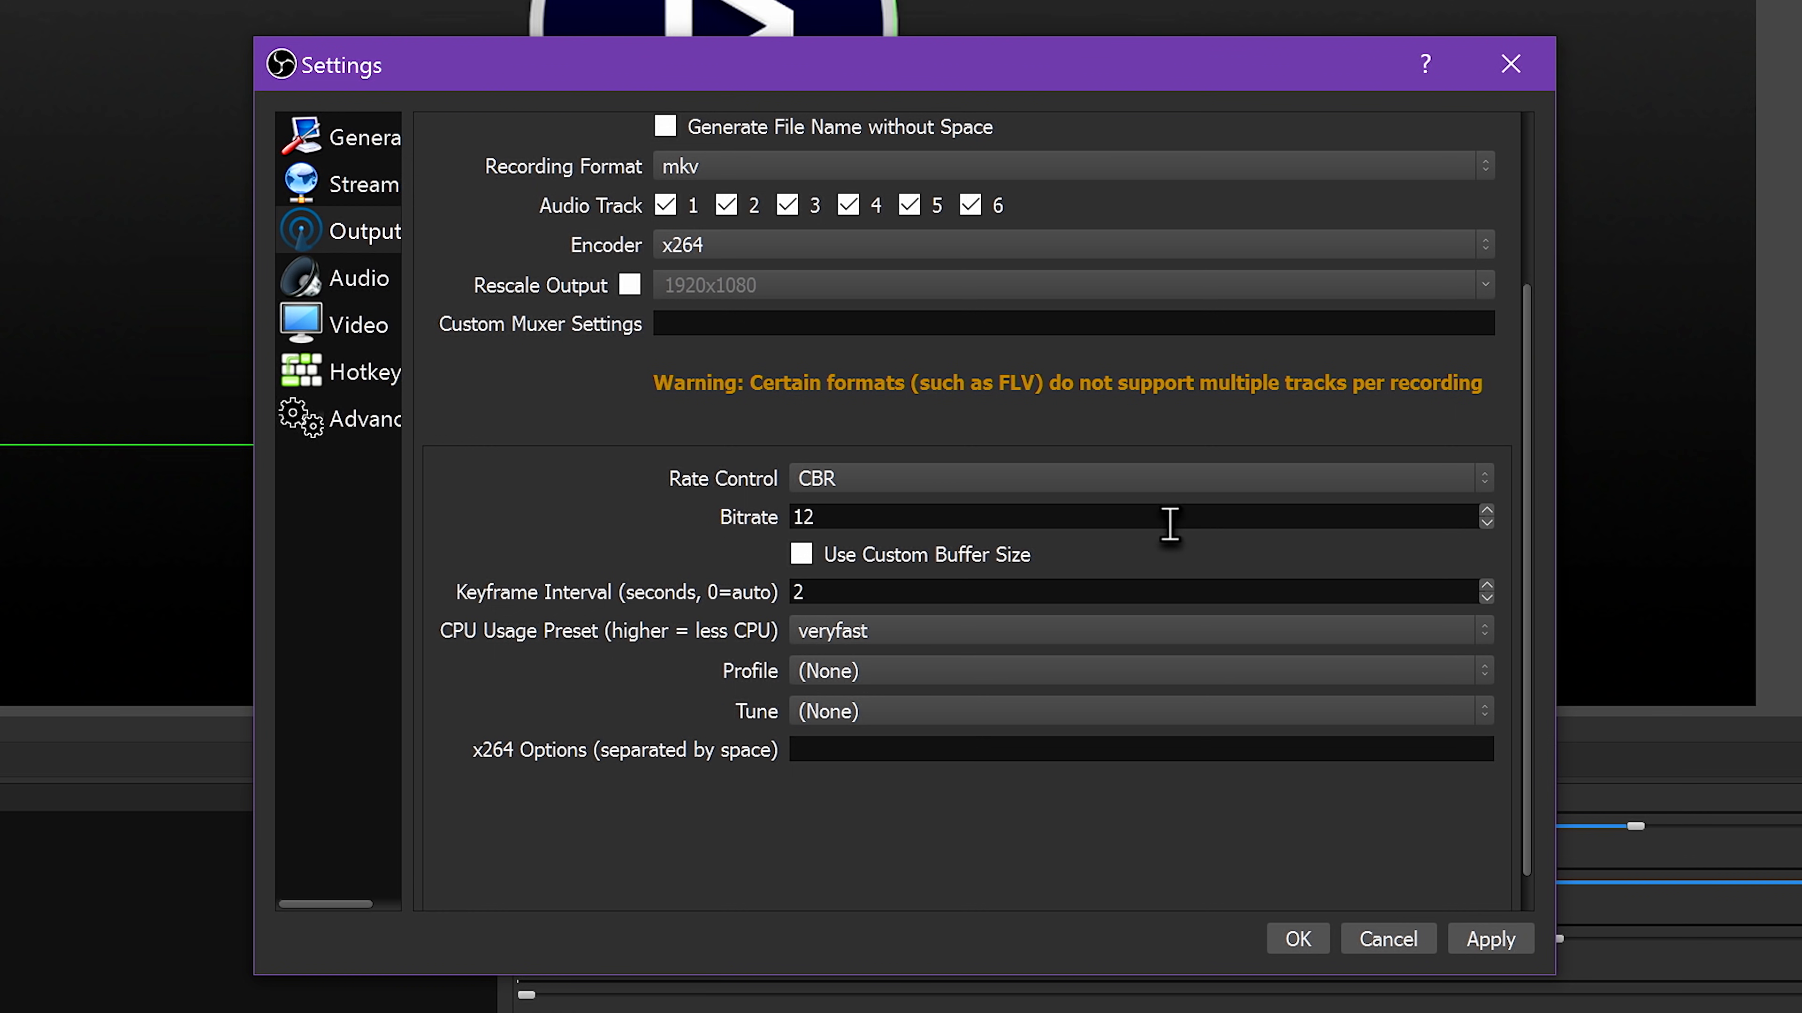
# Replace the x264 recording bitrate with 68
pyautogui.moveTo(1170, 523); pyautogui.dragTo(594, 491)
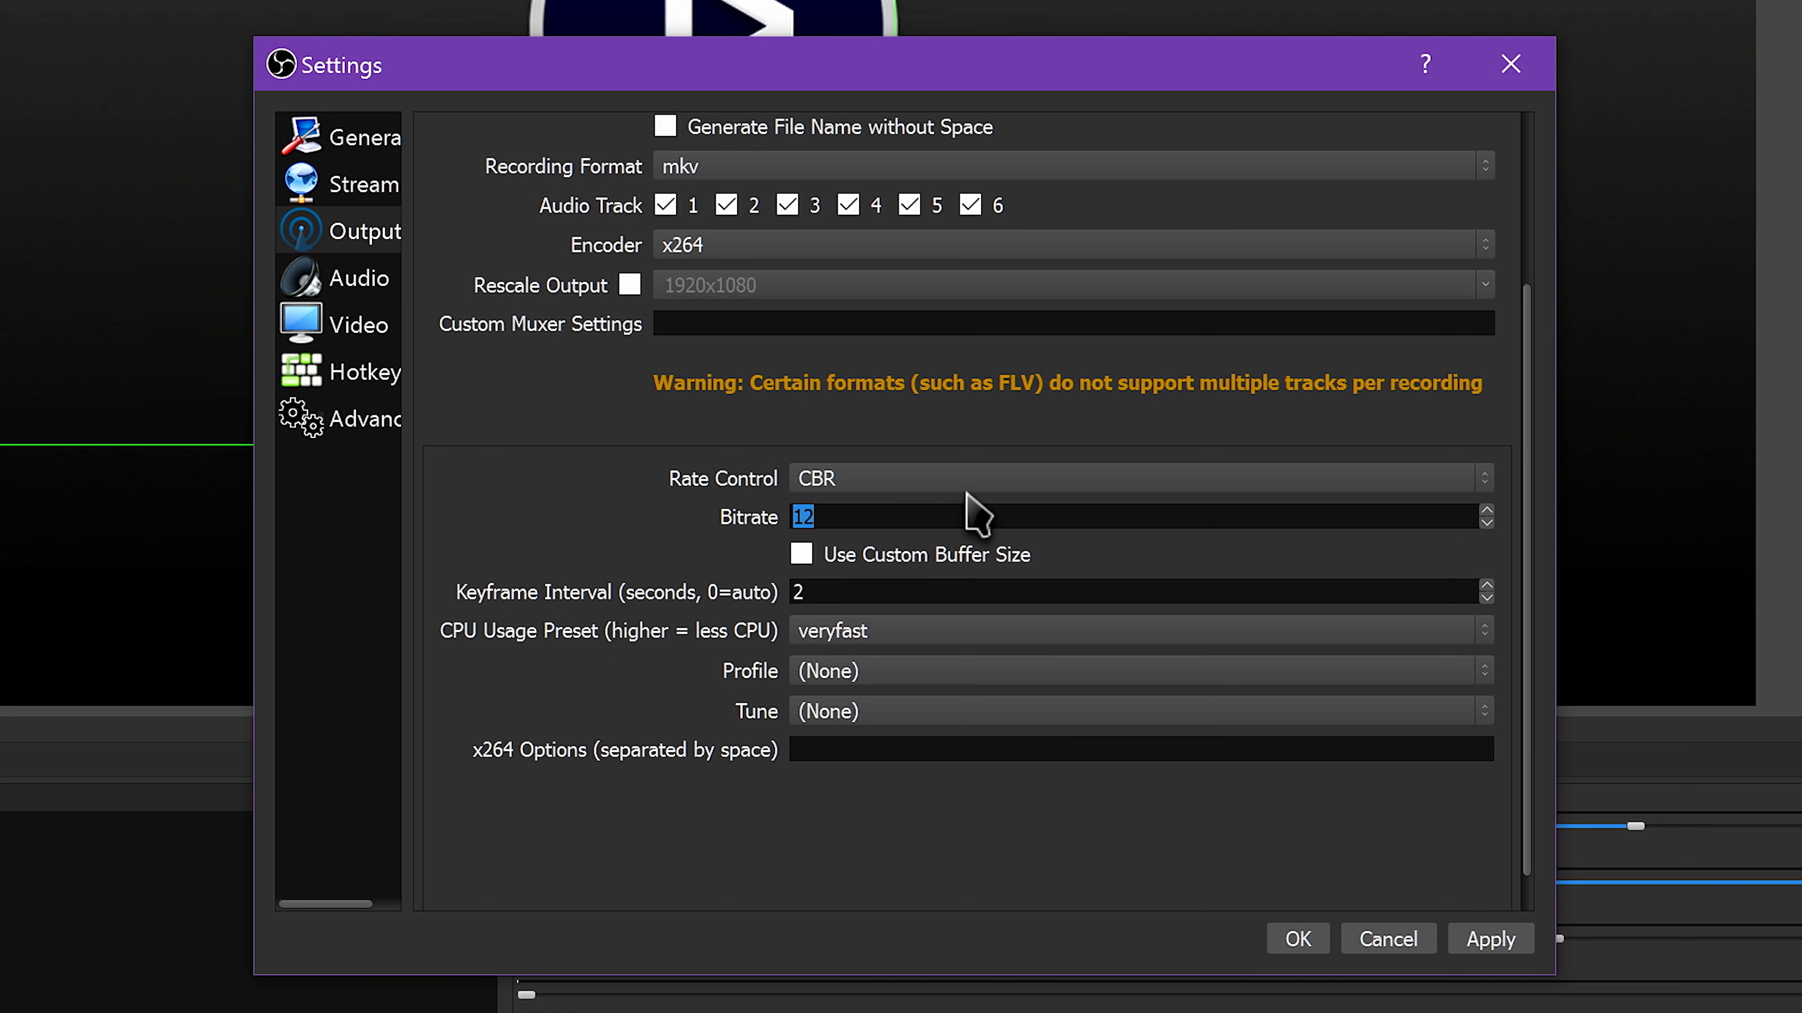
pyautogui.moveTo(970, 507); pyautogui.dragTo(724, 515)
pyautogui.write('68')
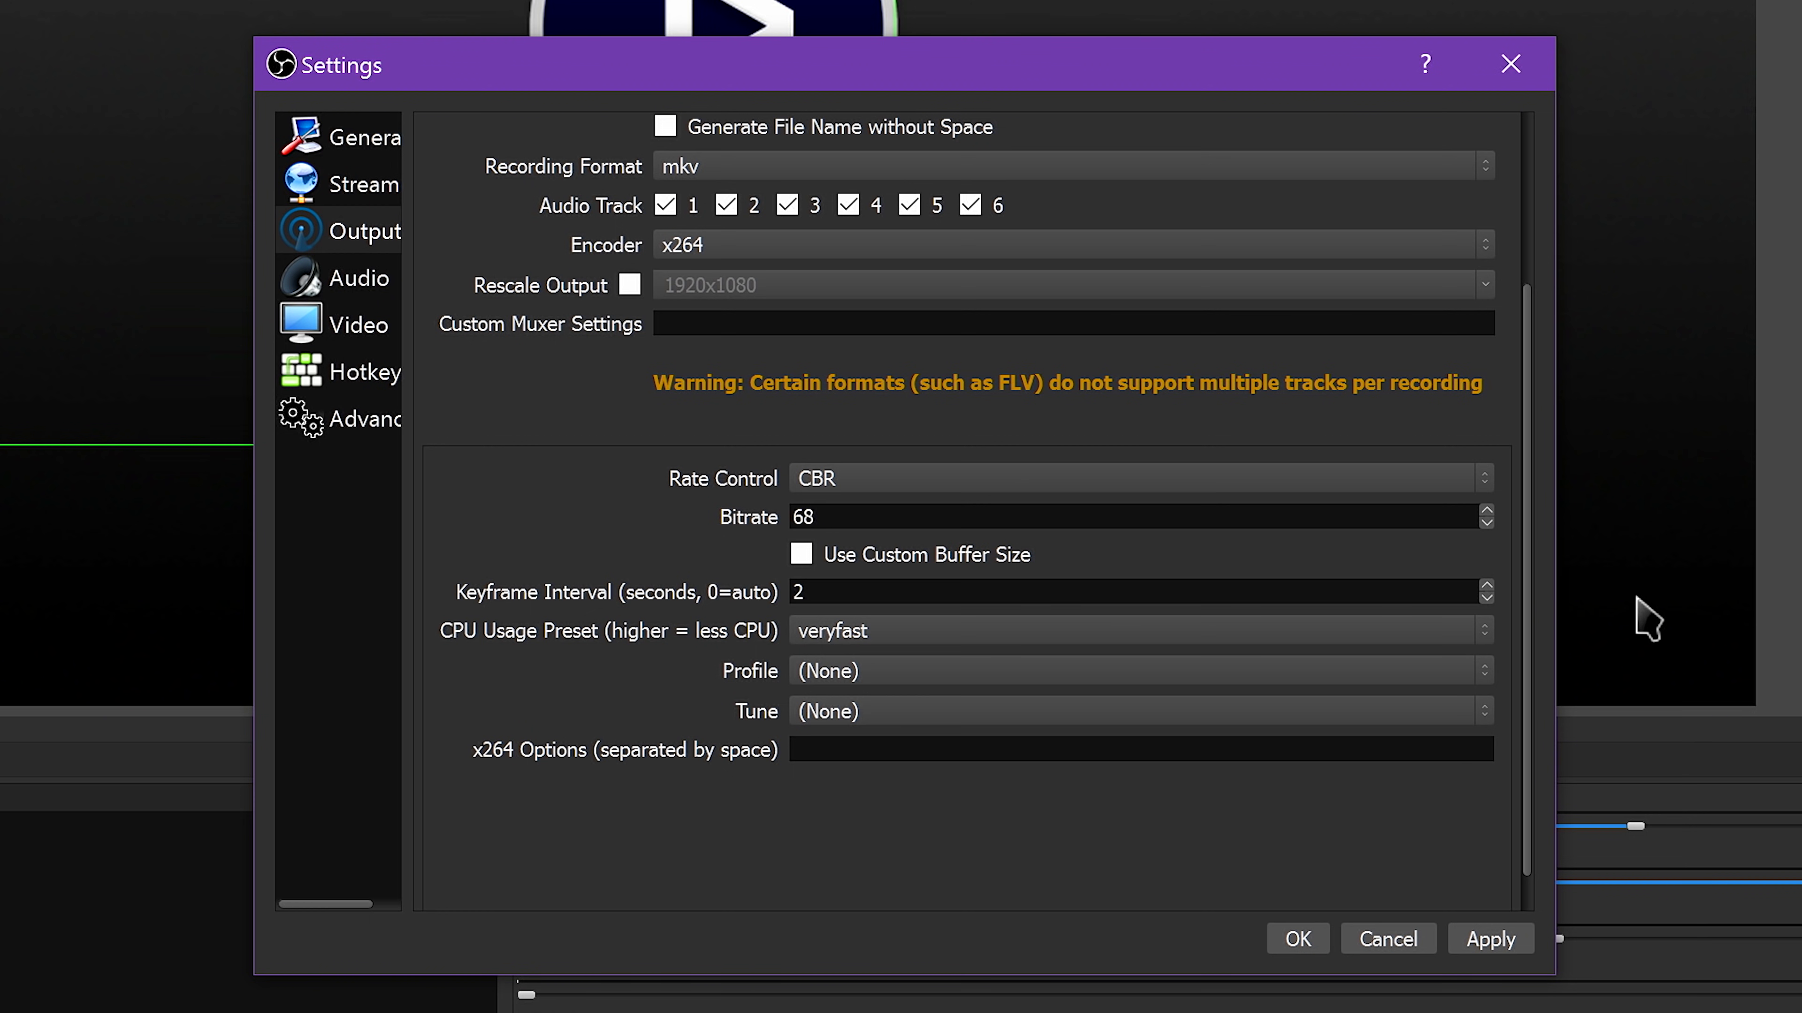
pyautogui.moveTo(815, 516); pyautogui.dragTo(688, 513)
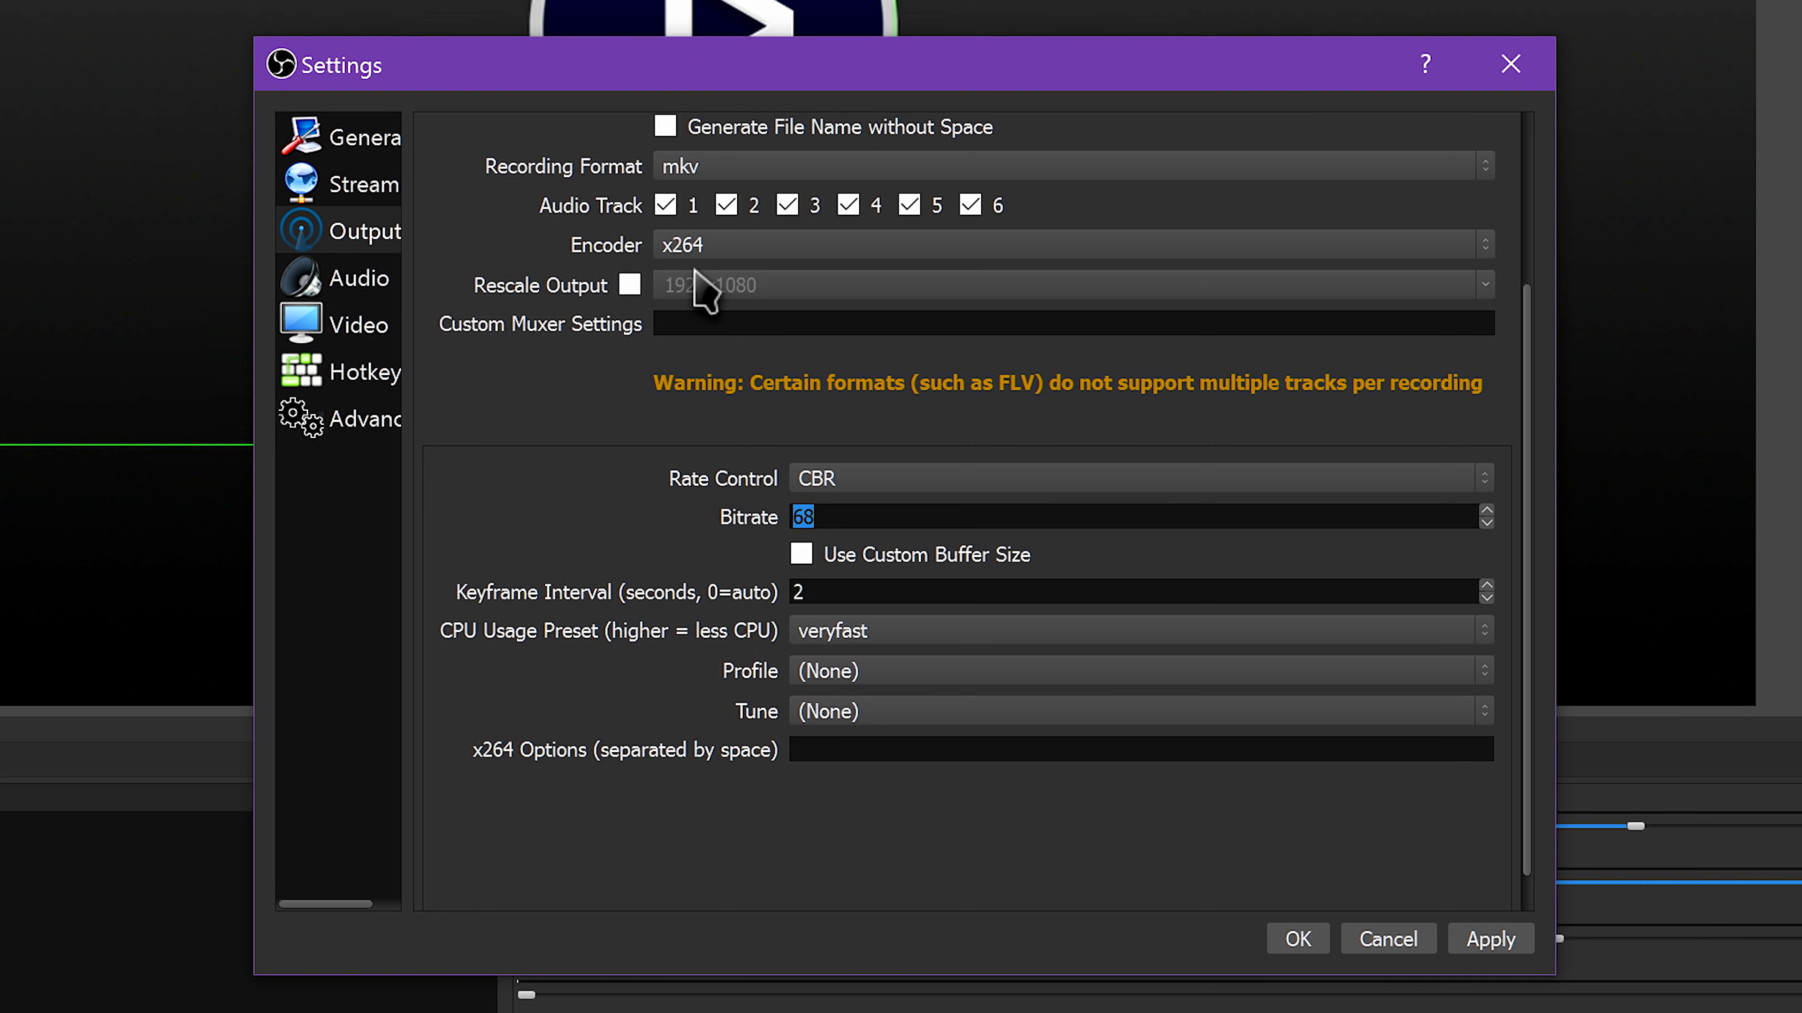